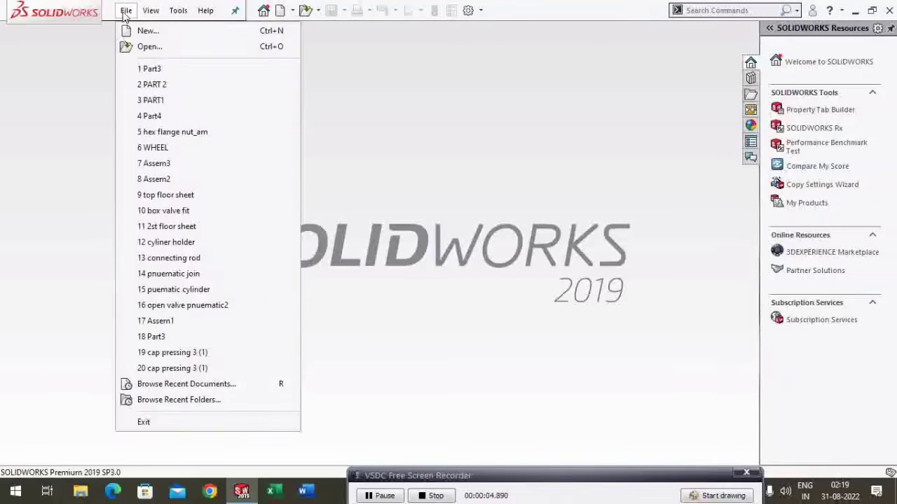
Create a new assembly document, Assem1, without inserting any component
click(143, 30)
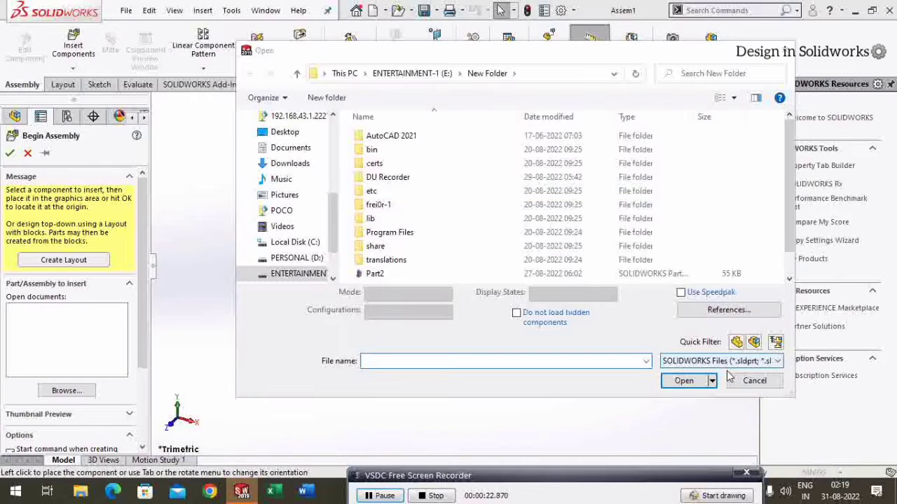
click(750, 378)
click(27, 153)
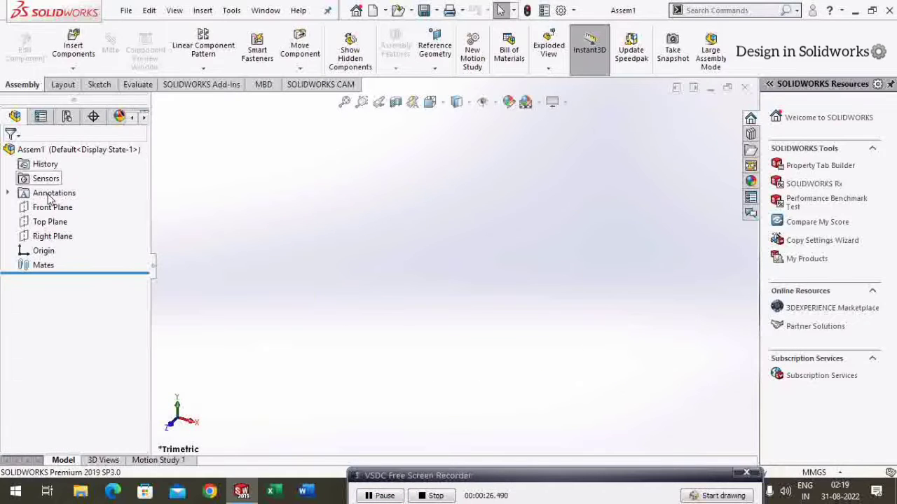
On the Front Plane, sketch a circle at the origin with a 65 mm diameter
click(77, 206)
click(59, 184)
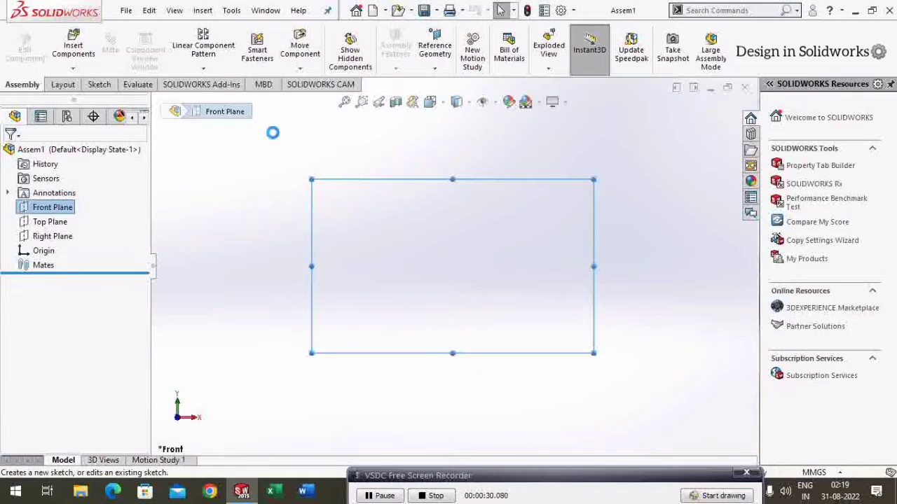
click(110, 34)
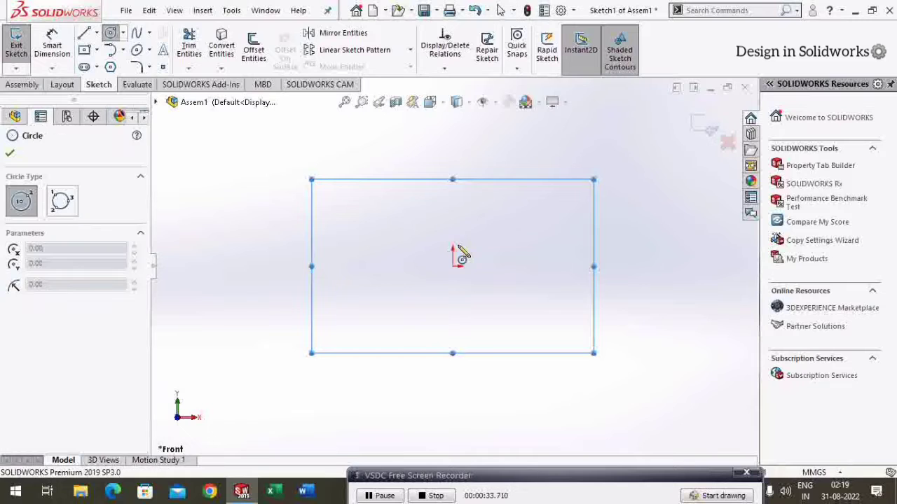
click(453, 267)
click(524, 194)
key(d)
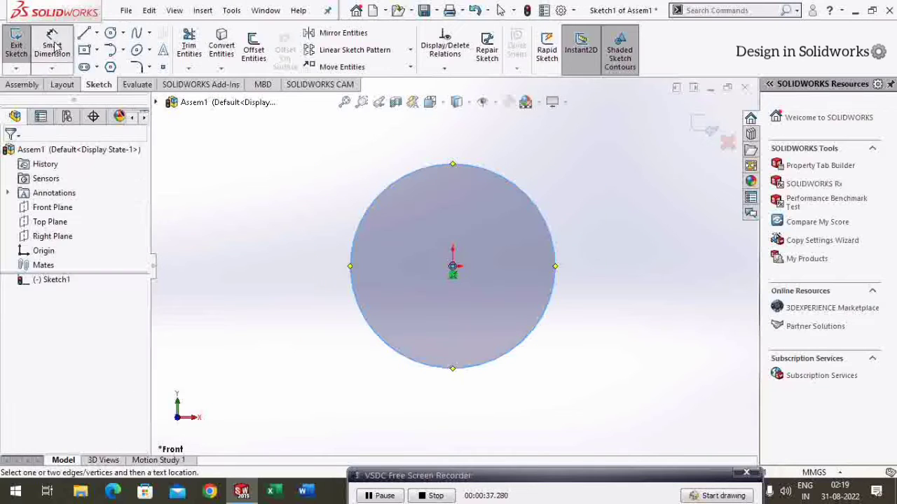
click(530, 199)
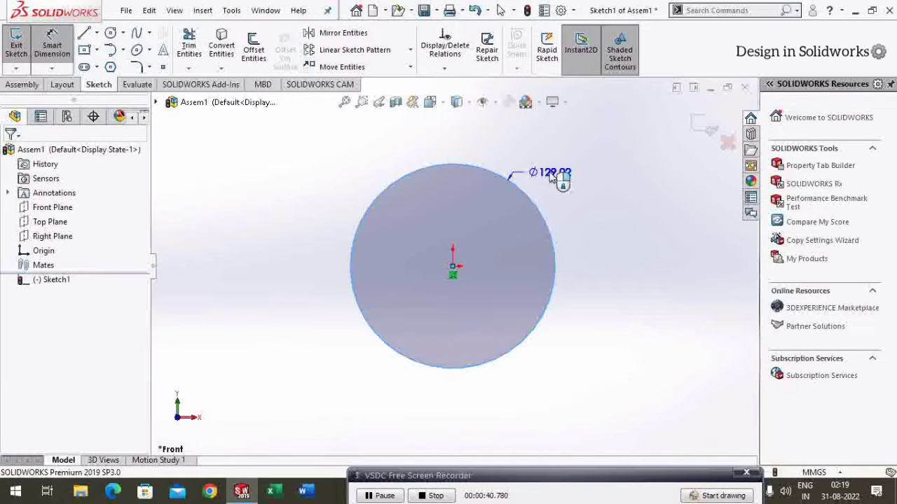
click(550, 178)
text(65)
key(Return)
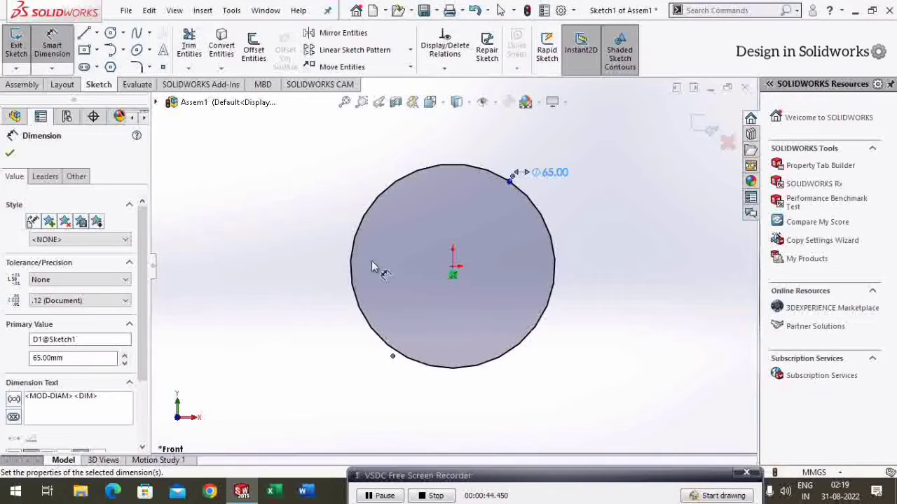
Draw a small circle above the origin and dimension it to 5 mm diameter
click(453, 267)
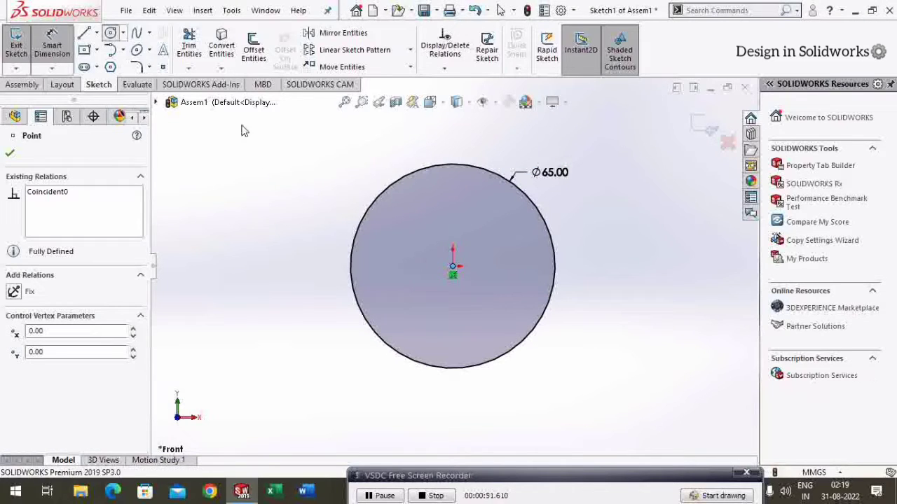
key(c)
click(453, 204)
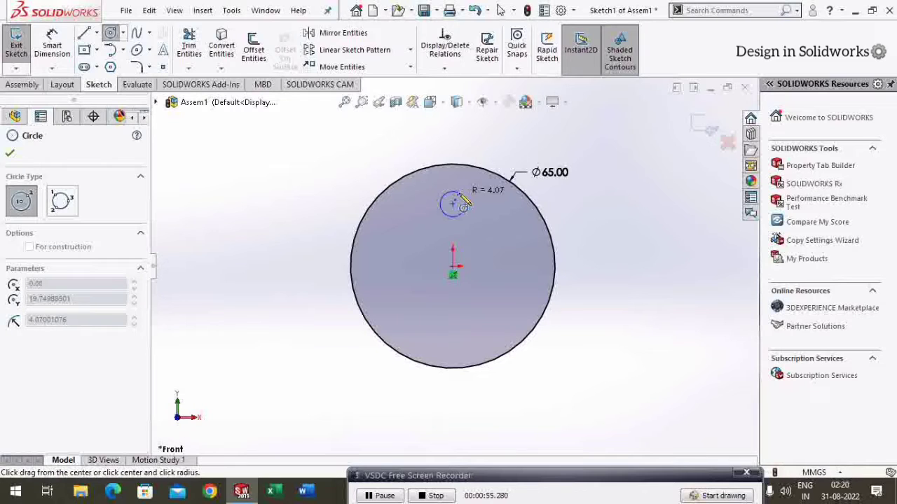
click(464, 203)
key(Escape)
click(463, 207)
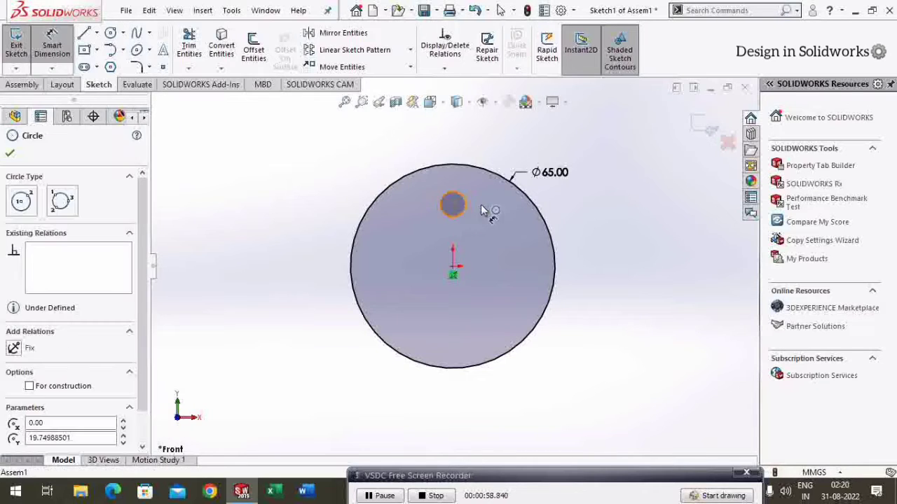
key(d)
click(483, 209)
text(5)
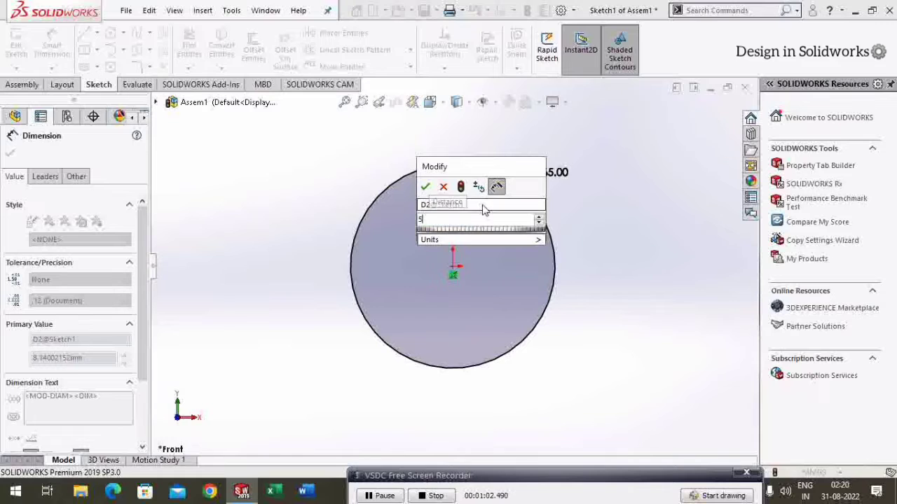
key(Return)
key(Escape)
Dimension the small circle's centre 18 mm from the origin
click(453, 204)
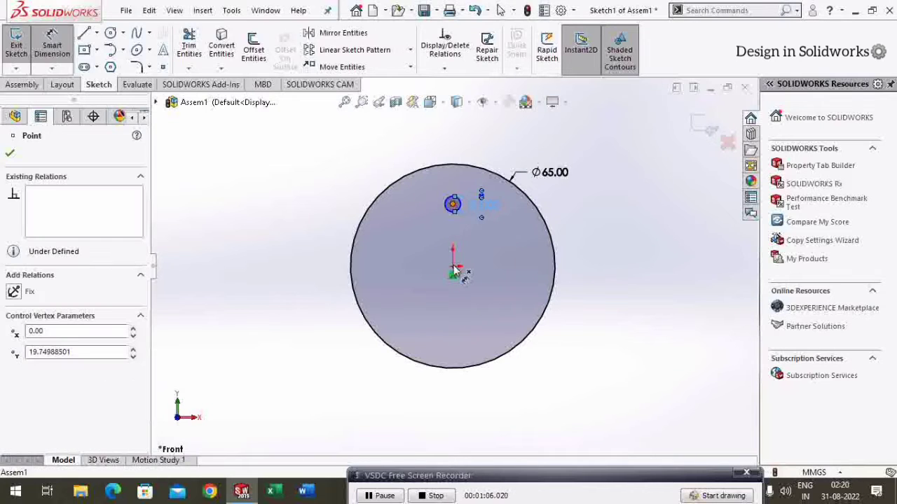
key(d)
click(453, 271)
click(481, 245)
text(18)
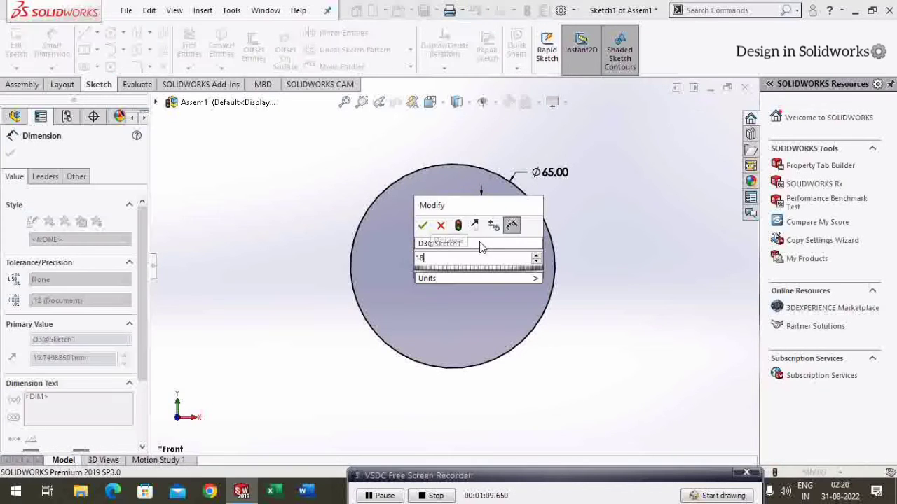
key(Return)
click(10, 155)
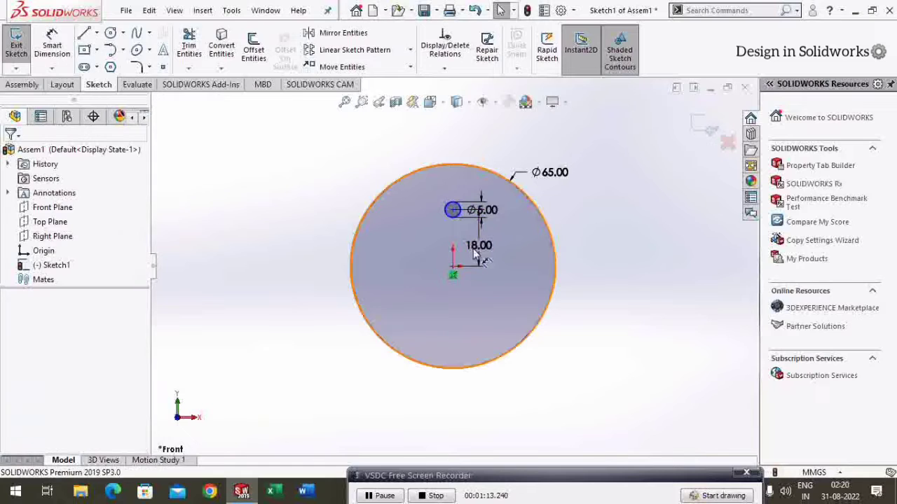
Add a Vertical relation between the small circle's centre and the origin
scroll(470, 225, down, 3)
scroll(469, 258, down, 3)
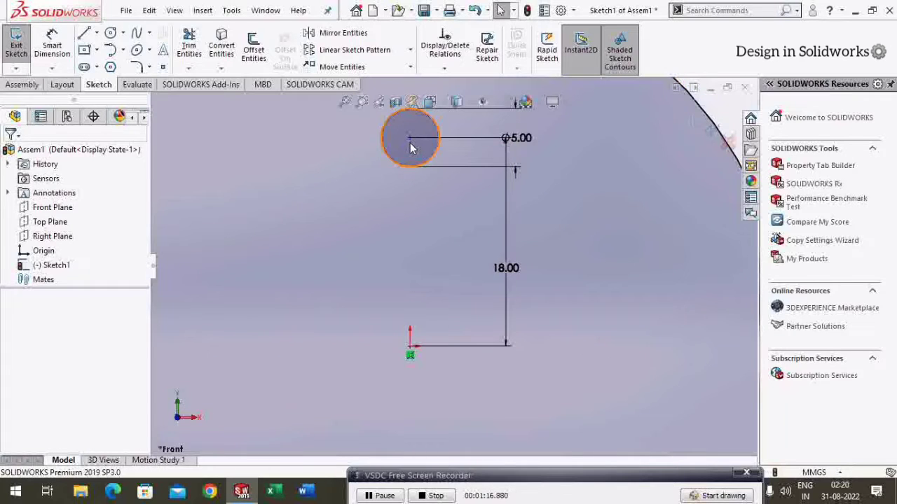
click(410, 138)
ctrl+click(411, 354)
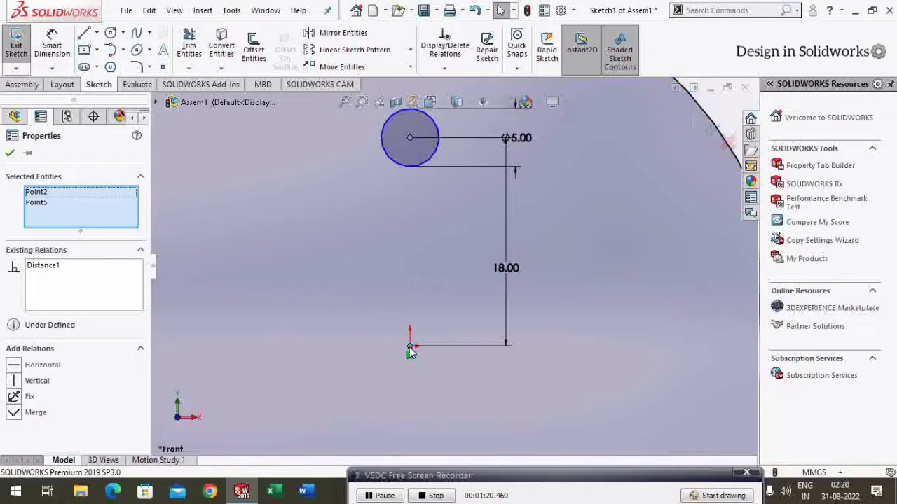
click(466, 290)
click(9, 158)
key(f)
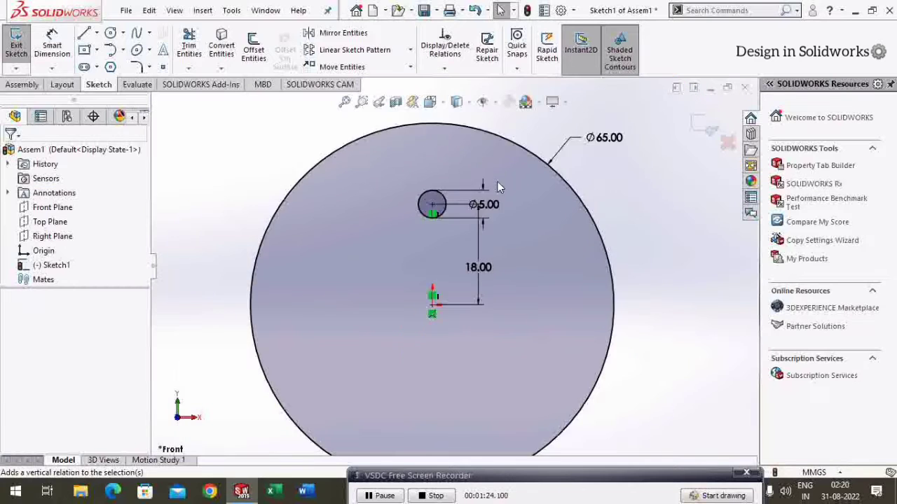
Circular-pattern the small circle into three equally spaced copies around the centre
click(410, 51)
click(350, 80)
click(433, 234)
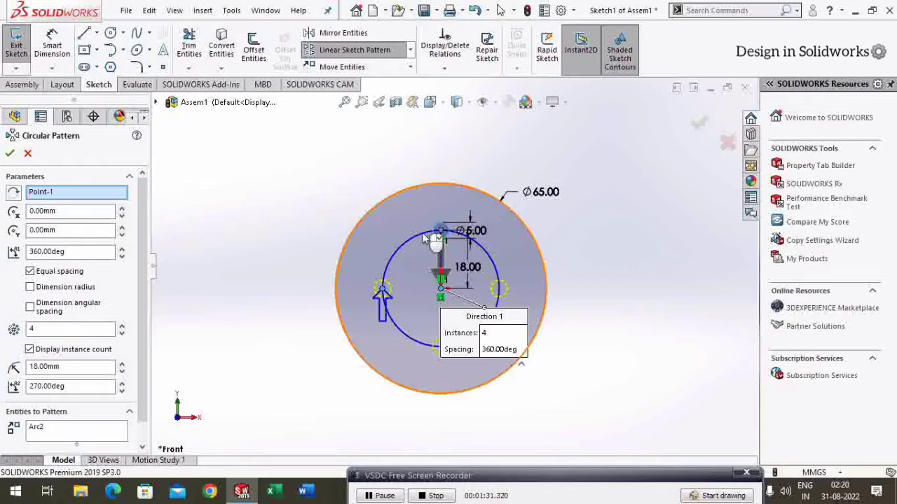
click(9, 153)
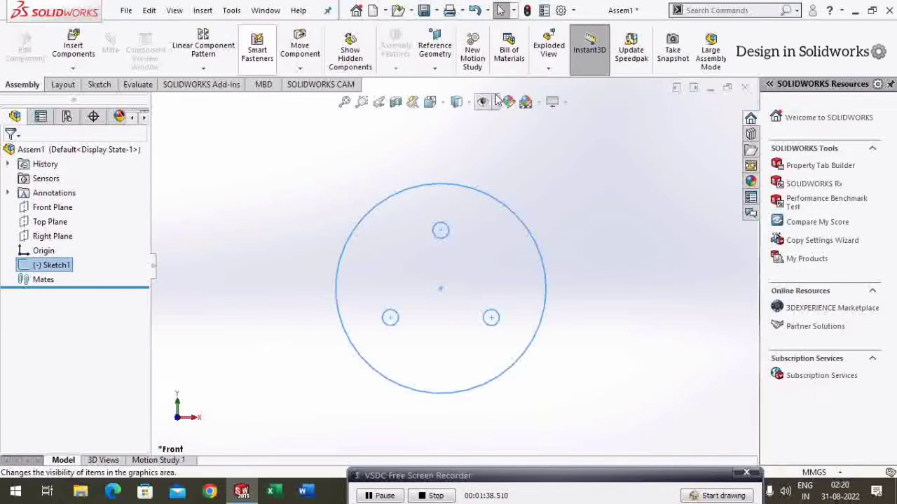
Create Axis1 through the sketch centre point, perpendicular to the Front Plane
click(435, 68)
click(441, 84)
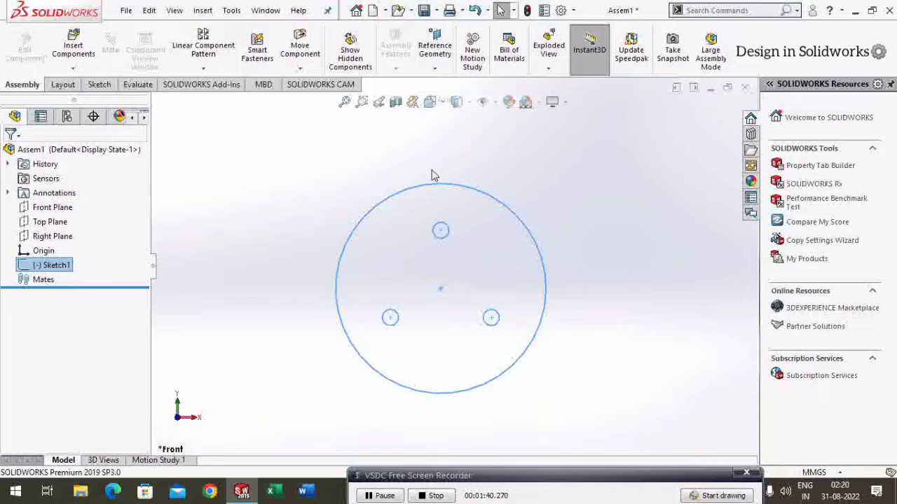
click(439, 291)
click(157, 102)
click(215, 160)
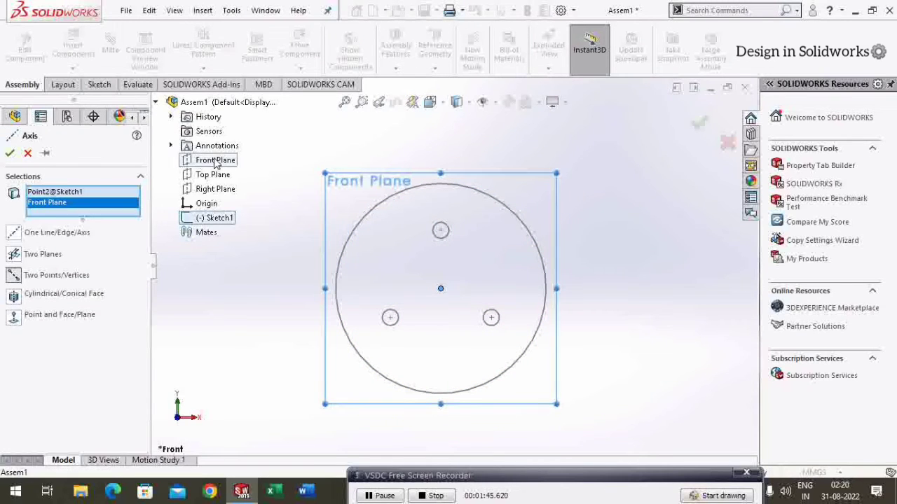
click(9, 152)
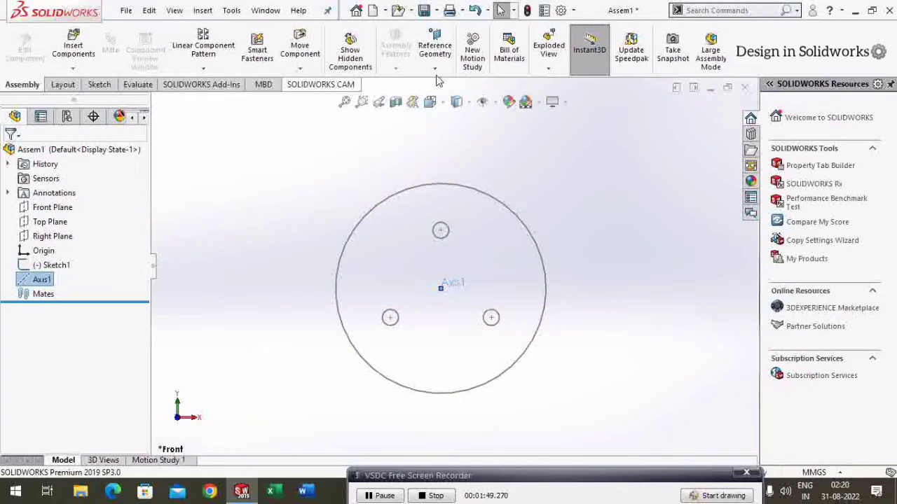
Create Axis2 through the top small circle's centre, perpendicular to the Front Plane
click(445, 68)
click(444, 99)
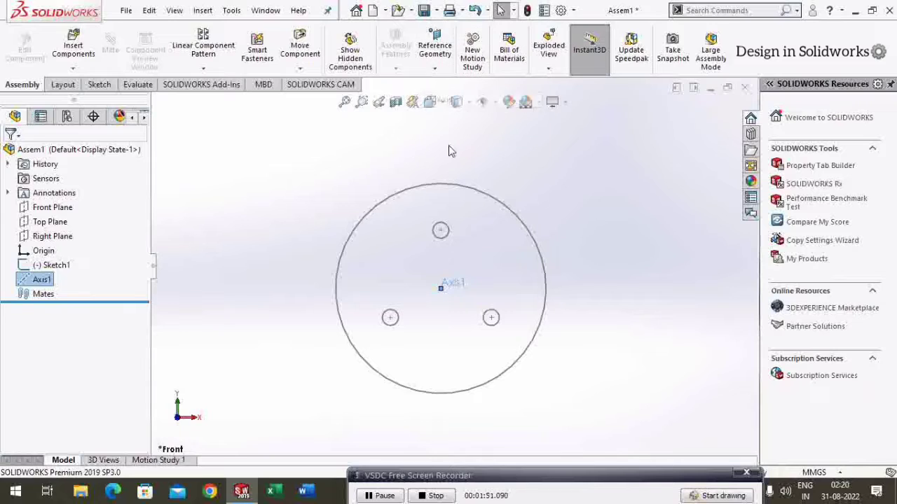
click(441, 232)
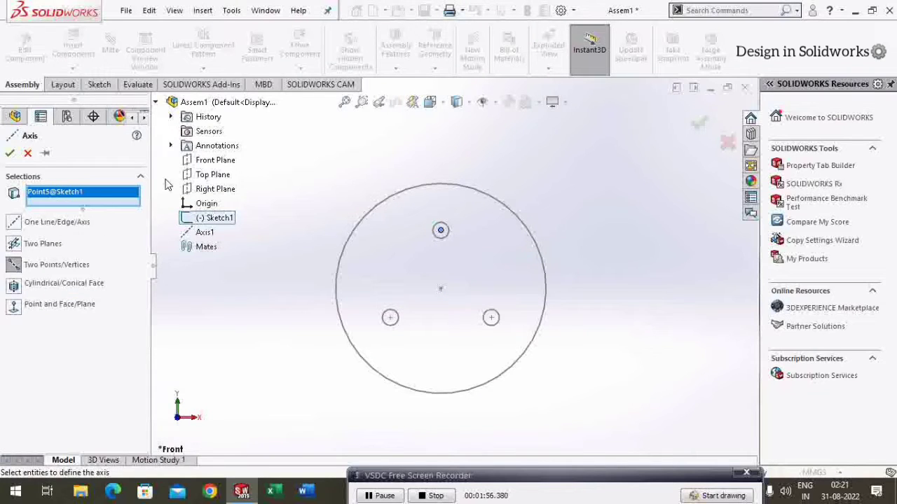
click(214, 161)
click(10, 153)
Orbit to inspect the axes in 3D, then return to a Normal To view
mouse_move(300, 227)
middle_down()
mouse_move(316, 241)
mouse_move(240, 252)
middle_up()
click(40, 280)
click(302, 238)
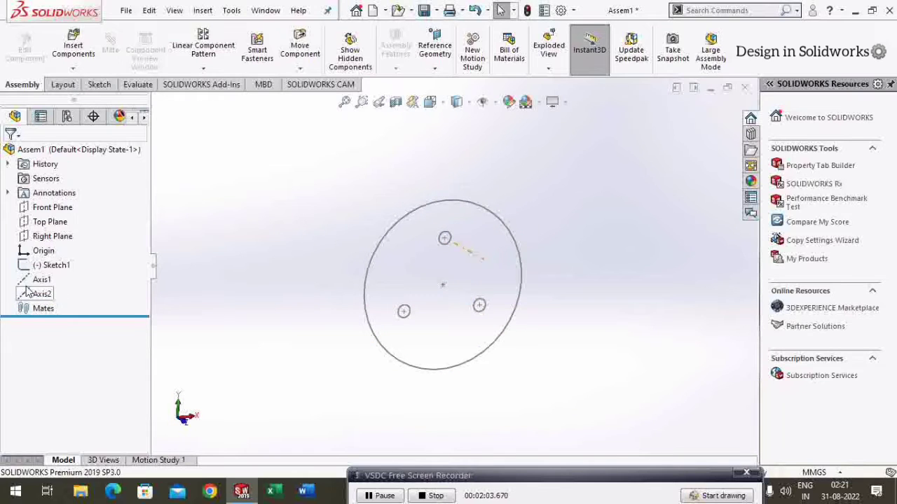
click(42, 284)
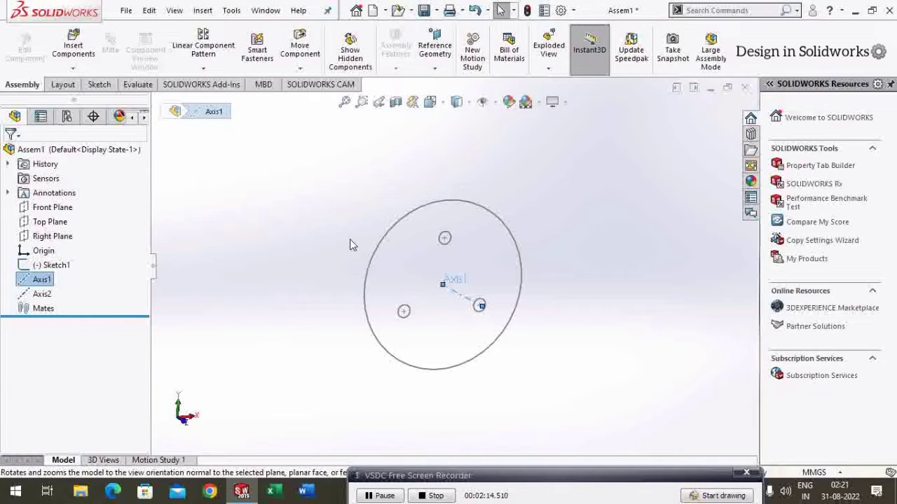
key(ctrl+8)
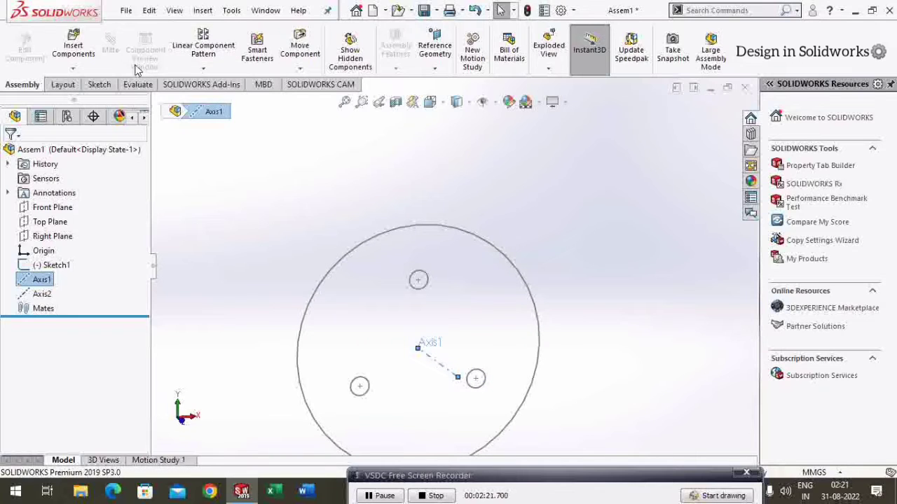
Insert PART1 from H:\New folder\New folder\PLANETARY GEAR MECHANISM and place it
click(74, 49)
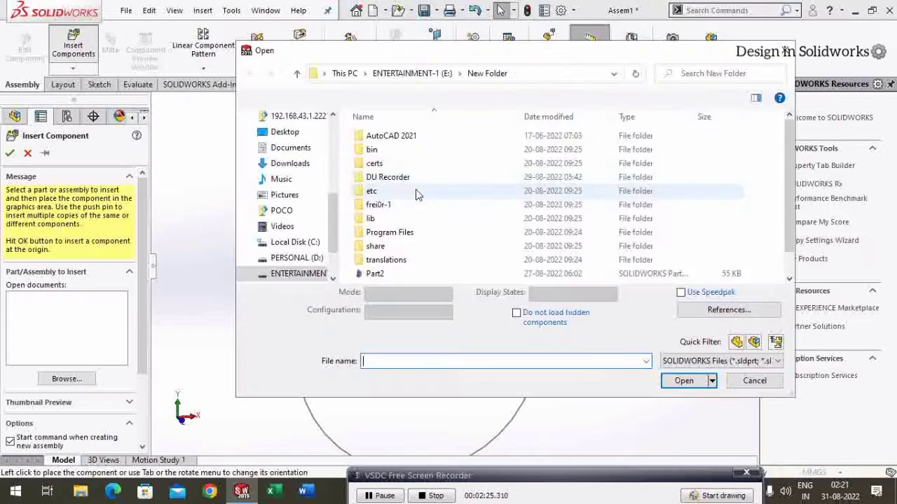
scroll(404, 240, down, 1)
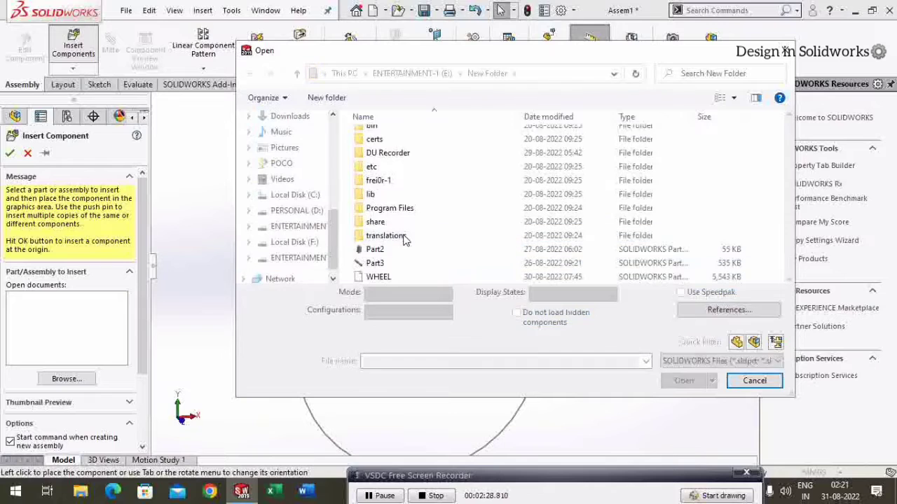
scroll(405, 240, down, 1)
double_click(403, 248)
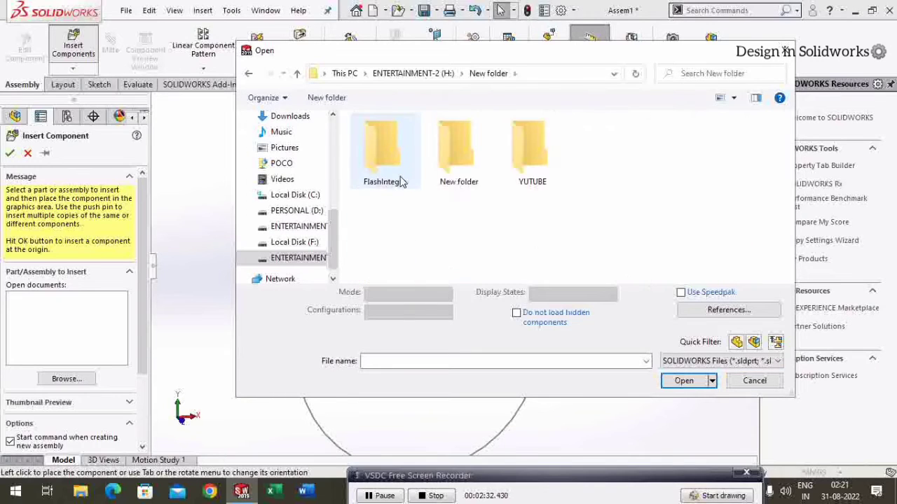
double_click(455, 158)
double_click(419, 139)
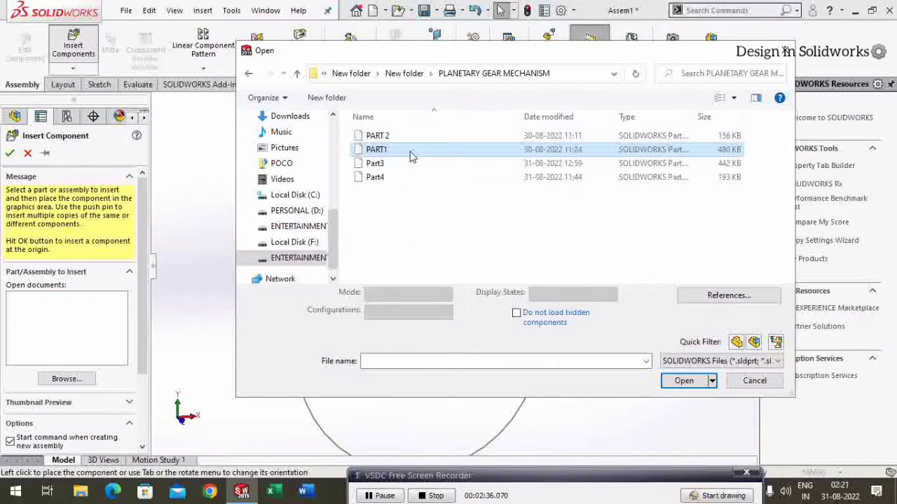
double_click(412, 151)
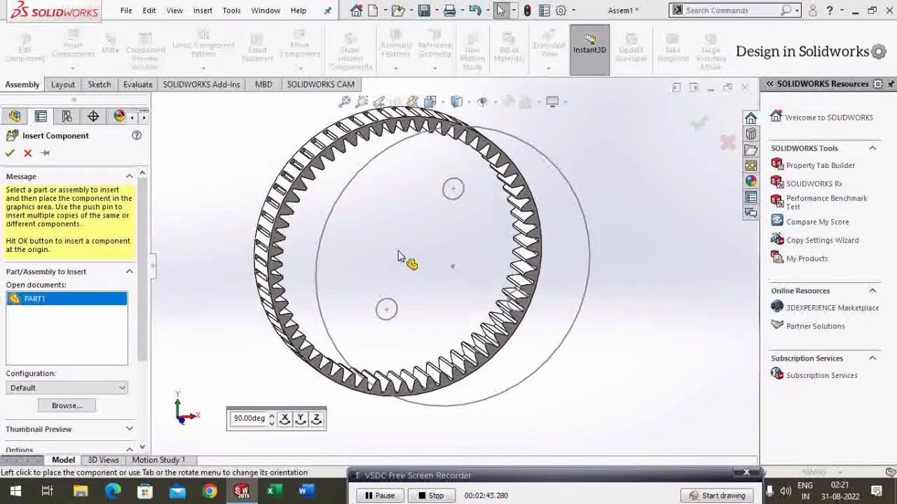
click(462, 277)
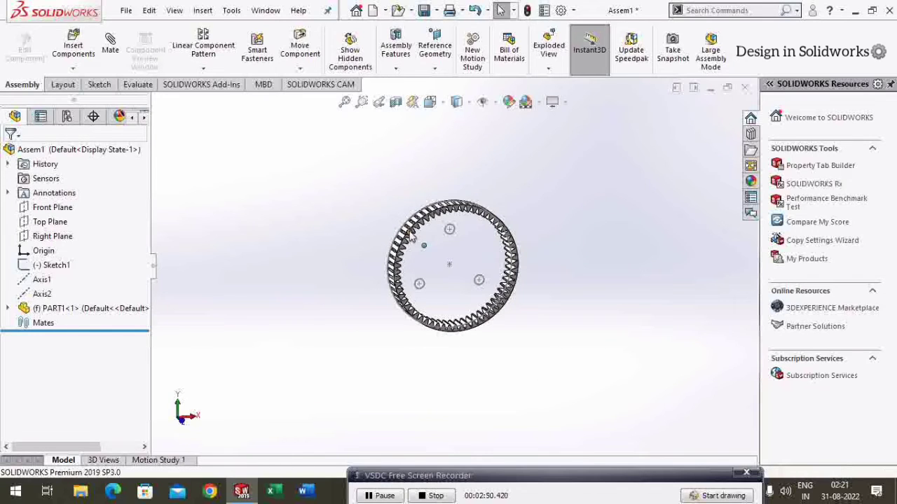
click(411, 236)
Float PART1 and mate its round face concentric with Axis1
right_click(411, 237)
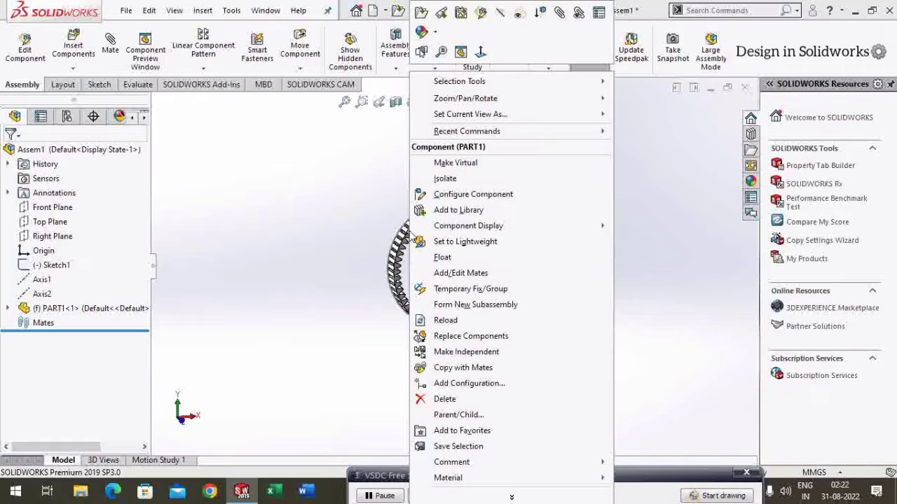
click(465, 262)
middle_drag(300, 244, 367, 264)
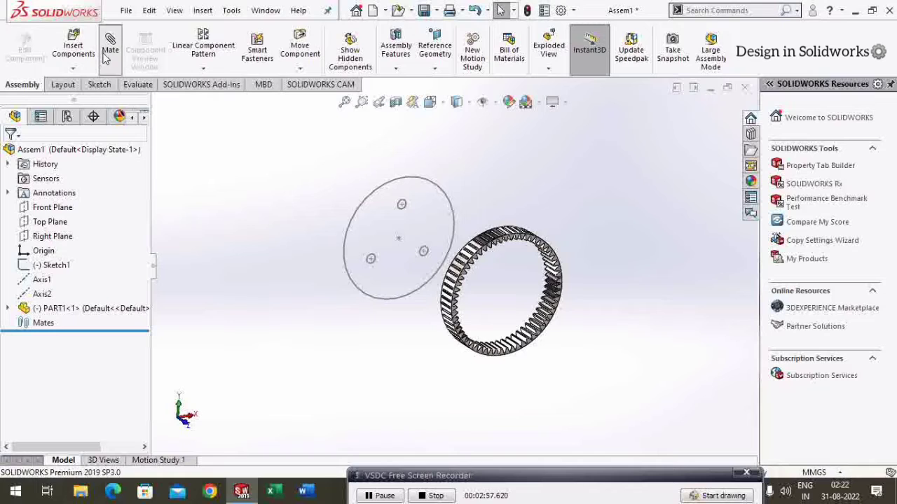
click(205, 232)
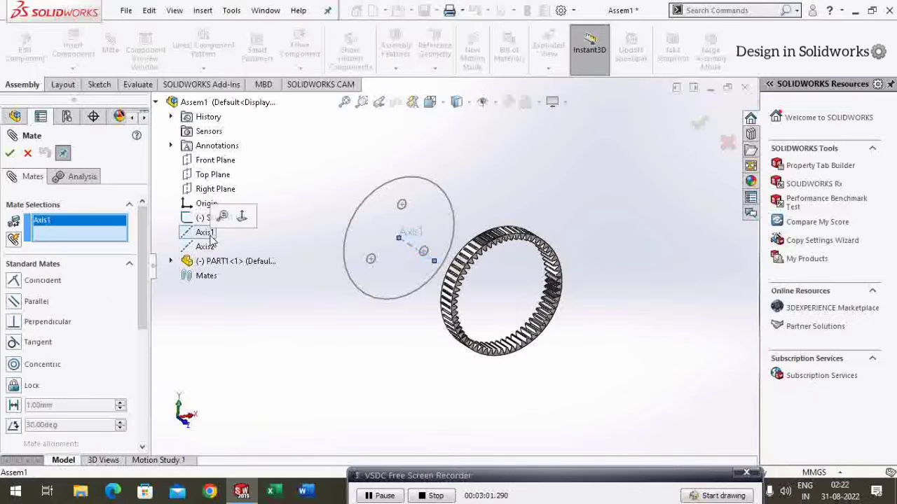
scroll(469, 271, down, 5)
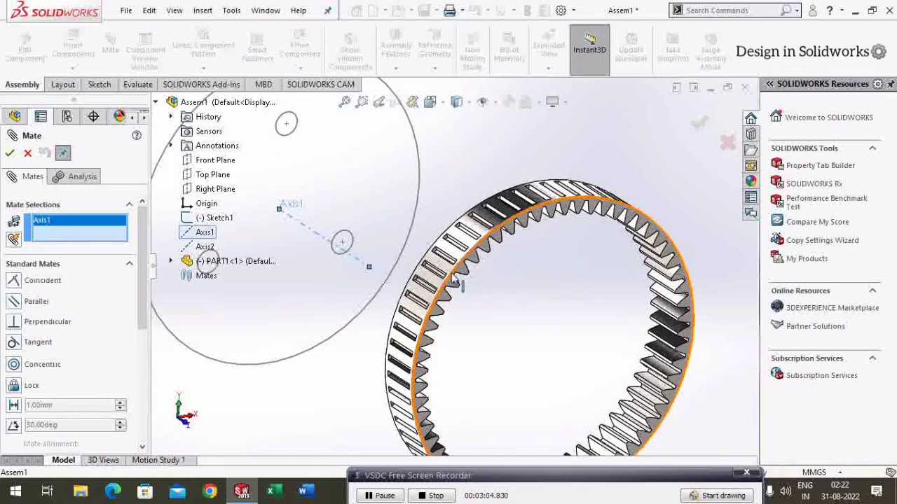
click(440, 286)
click(628, 289)
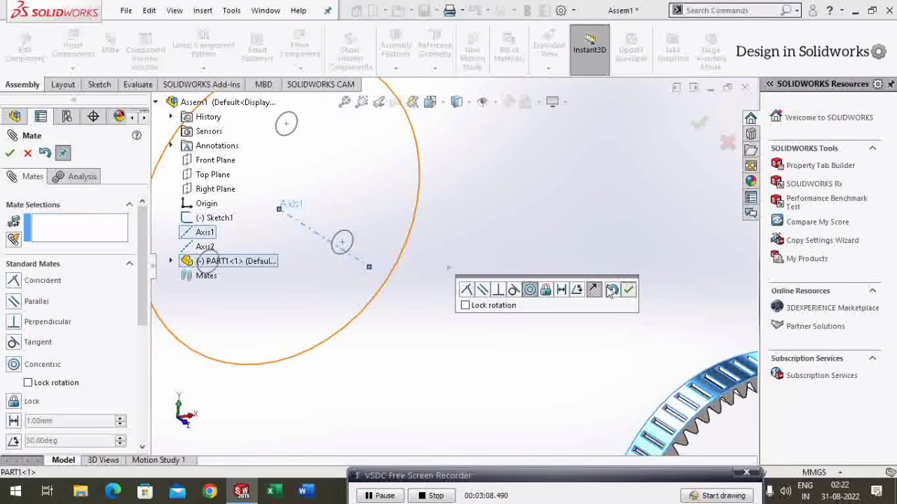
Mate the assembly Front Plane coincident with PART1's Front Plane
click(213, 160)
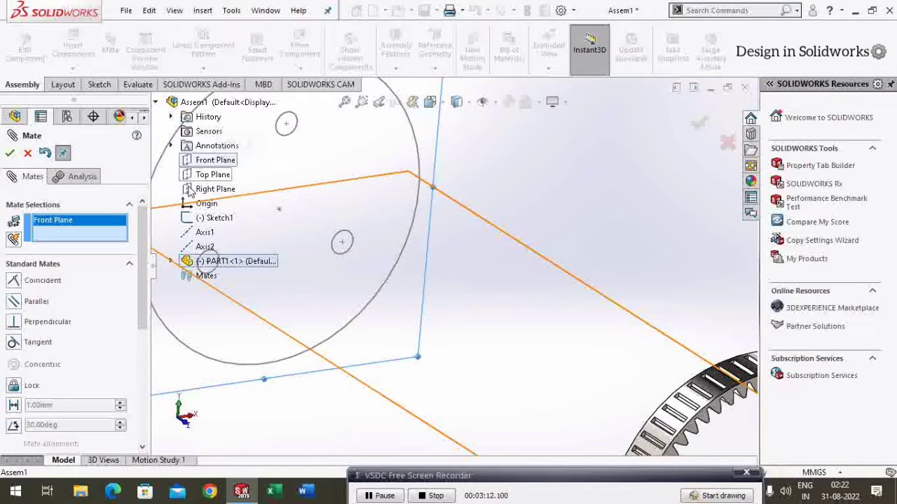
click(170, 261)
click(242, 319)
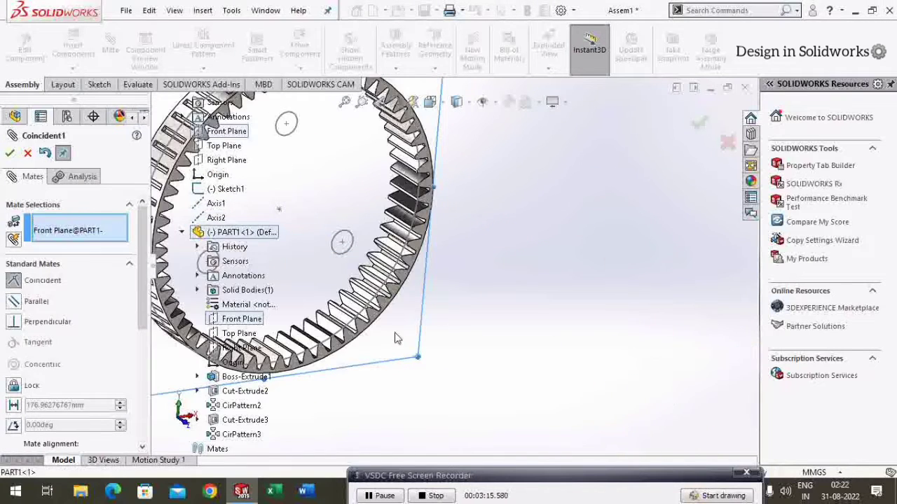
click(542, 352)
scroll(540, 297, up, 5)
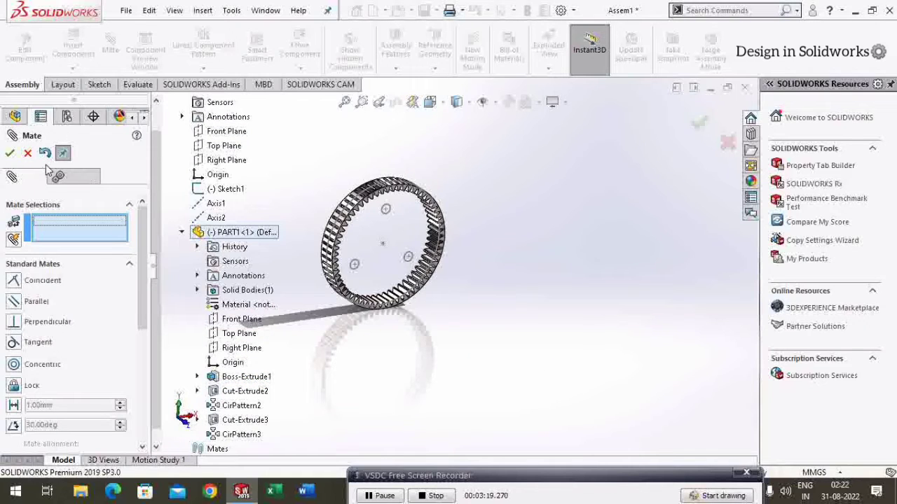
click(10, 155)
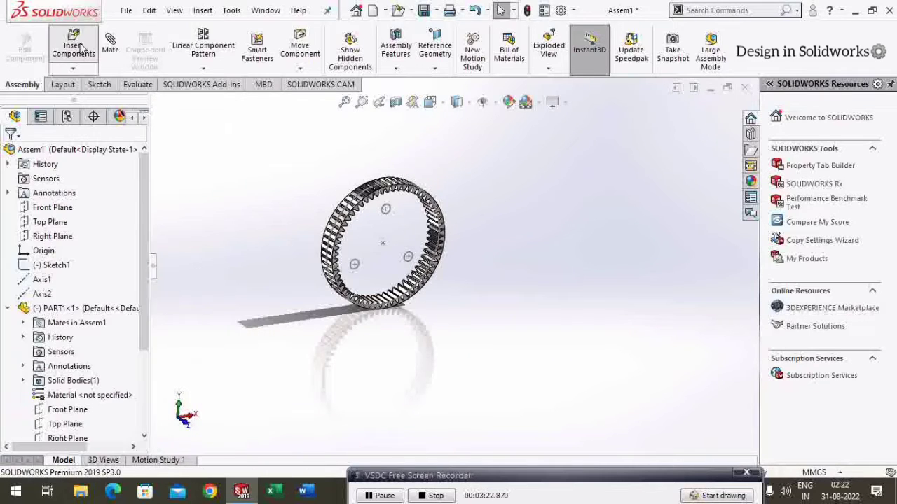
Insert PART 2, rotated 90 degrees, beside the ring gear
click(73, 45)
click(438, 138)
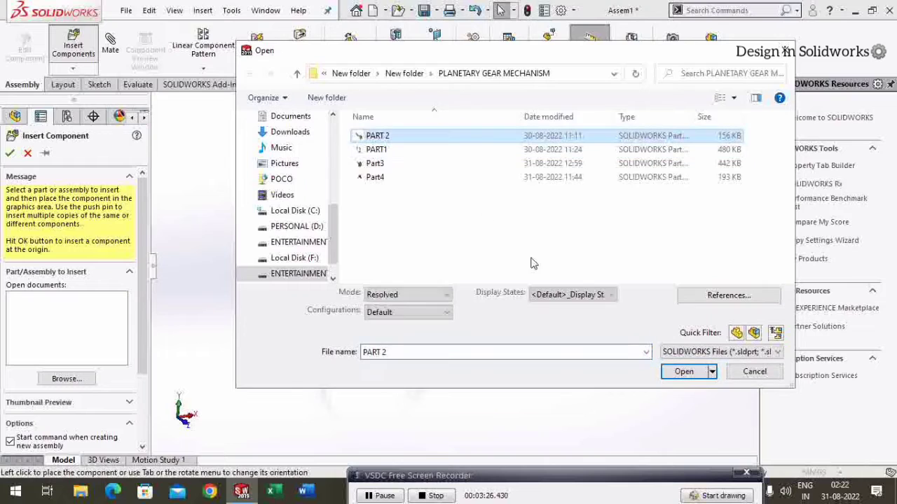
click(676, 378)
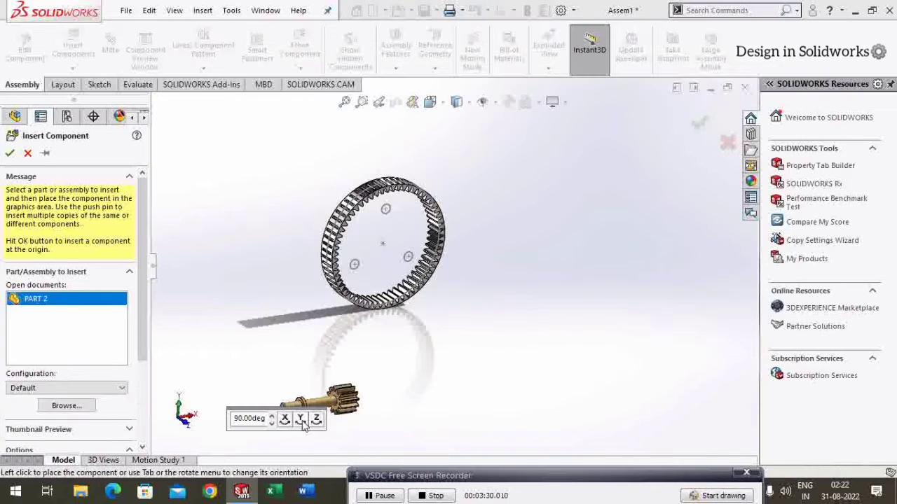
click(303, 423)
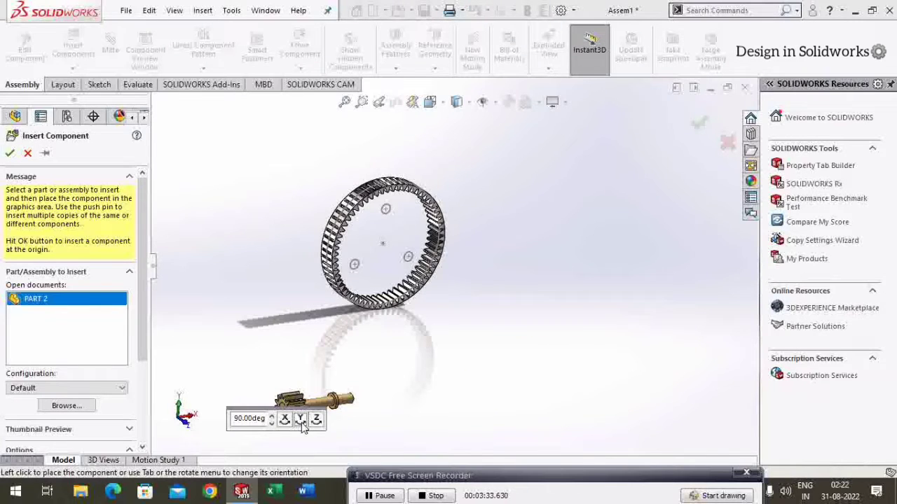
click(481, 329)
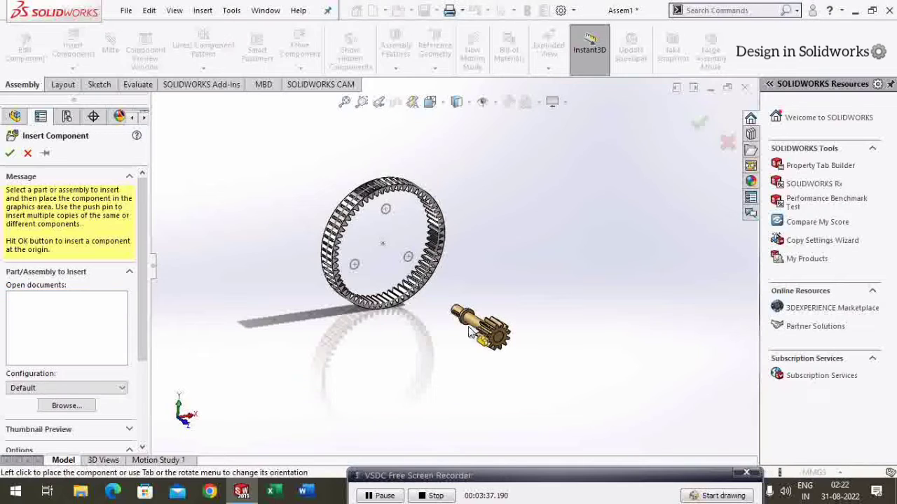
Mate the pinion concentric with Axis1
click(41, 295)
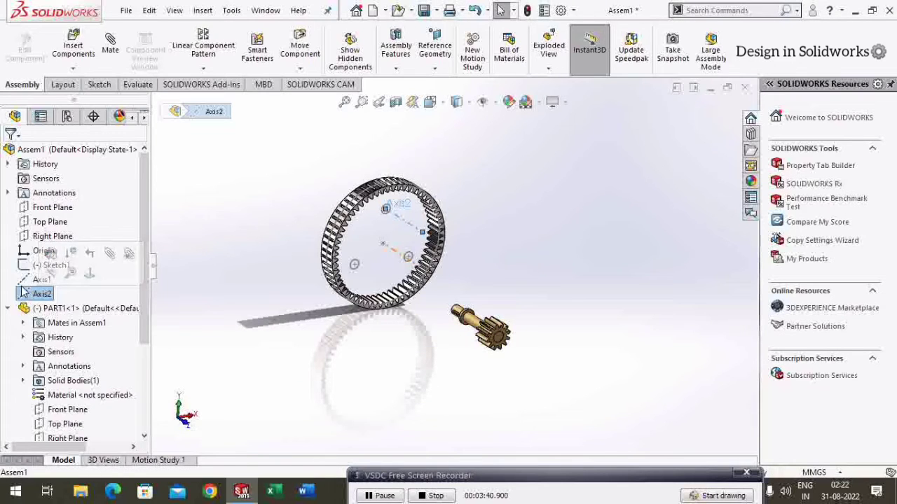
click(39, 280)
click(110, 43)
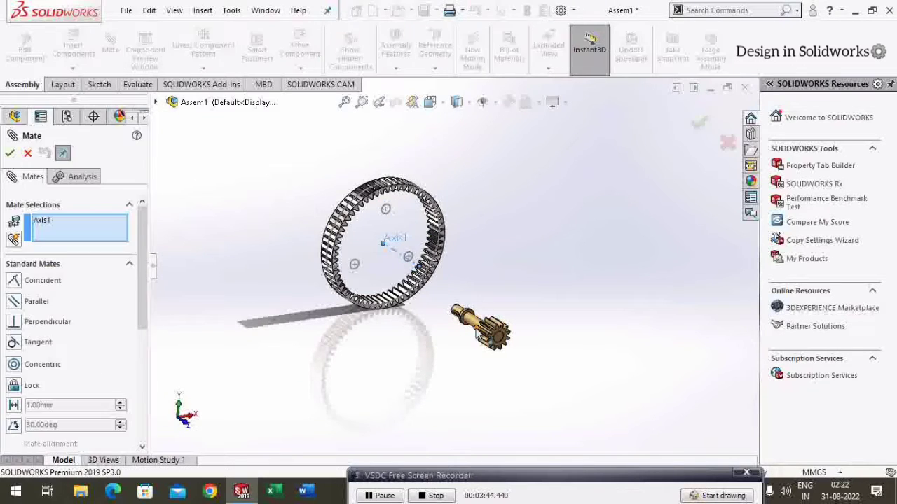
click(487, 338)
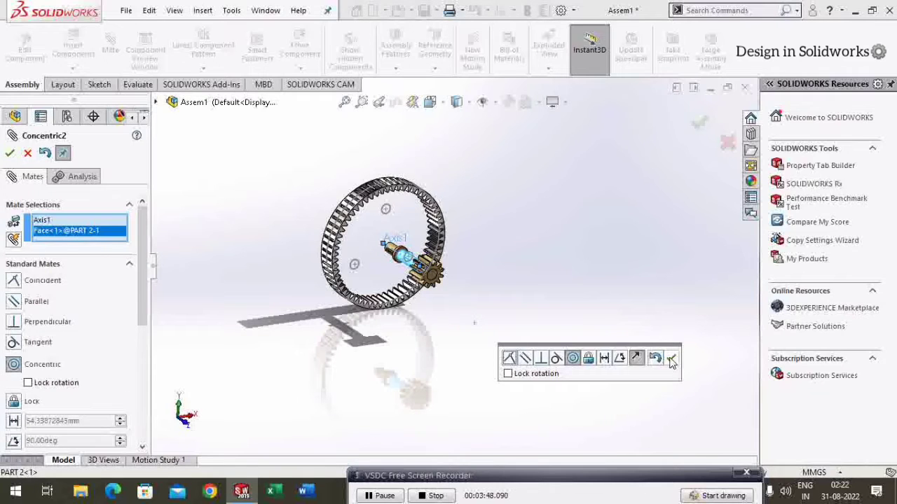
click(670, 361)
Mate a pinion face coincident with the ring gear face
scroll(445, 238, down, 2)
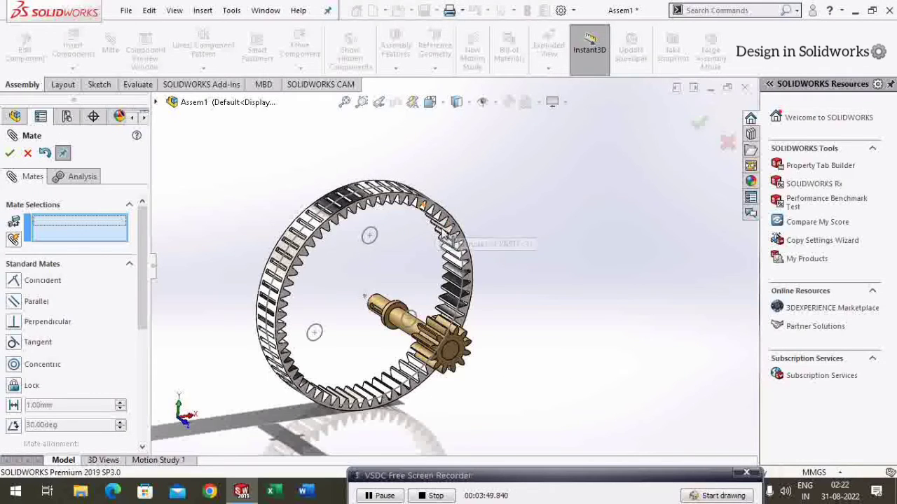
click(464, 346)
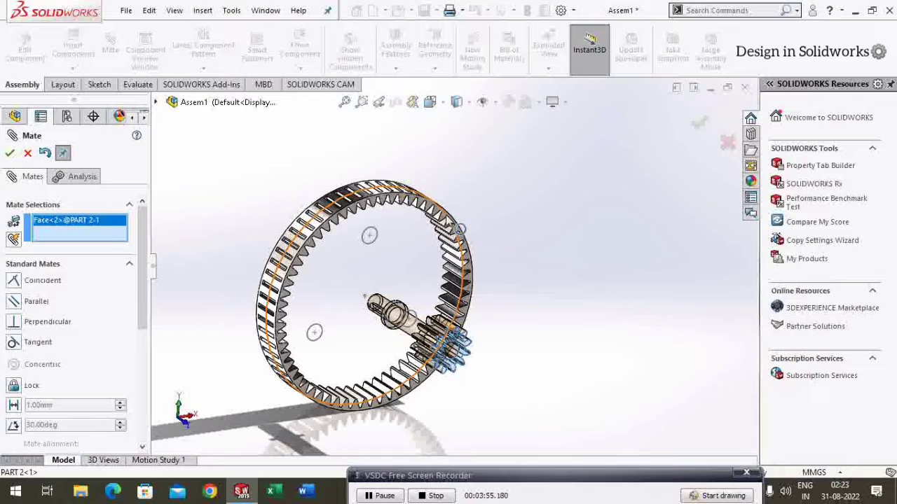
scroll(449, 210, down, 2)
scroll(448, 196, down, 2)
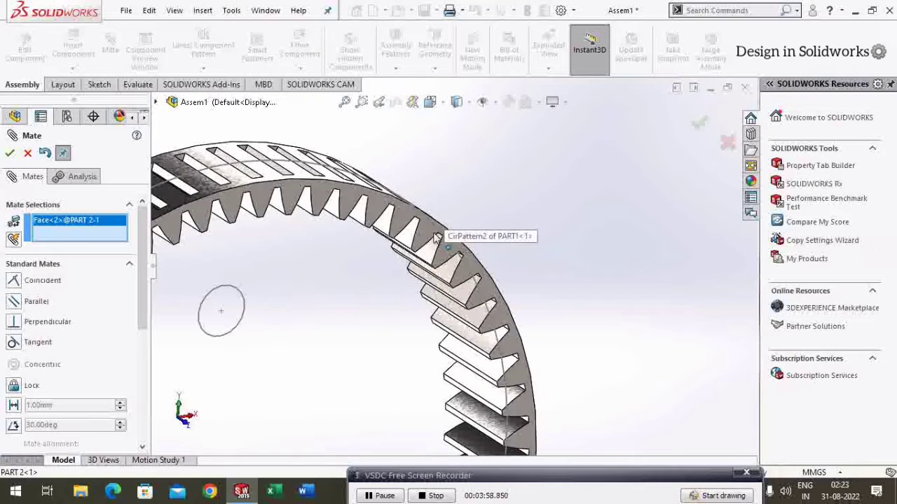
click(439, 239)
click(692, 217)
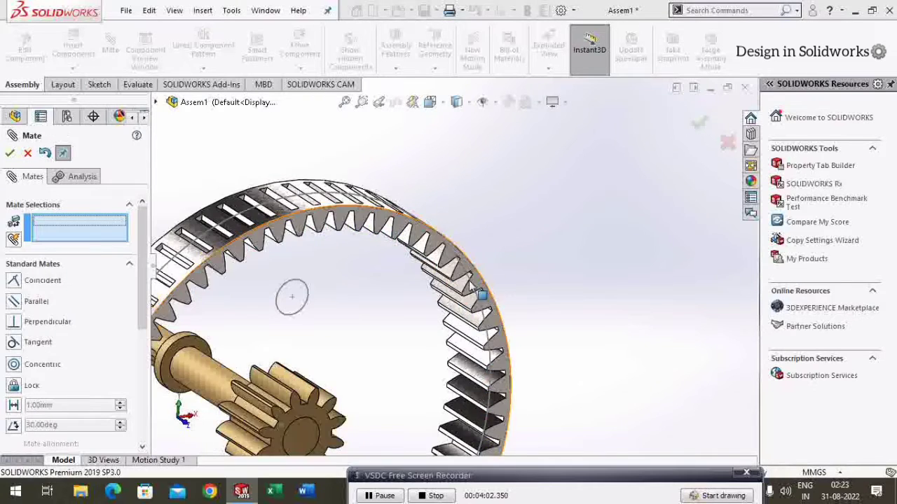
scroll(495, 260, up, 2)
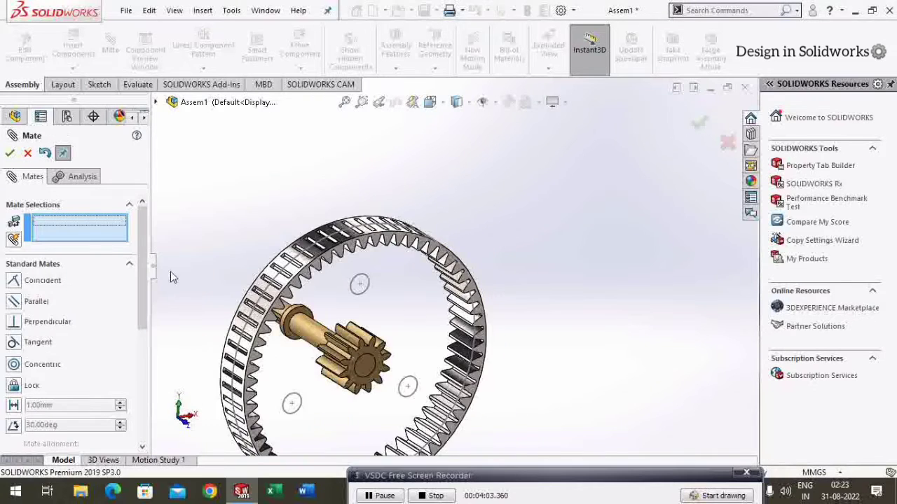
click(9, 154)
Insert Part3, the green gear, rotated 90 degrees beside the ring gear
click(73, 48)
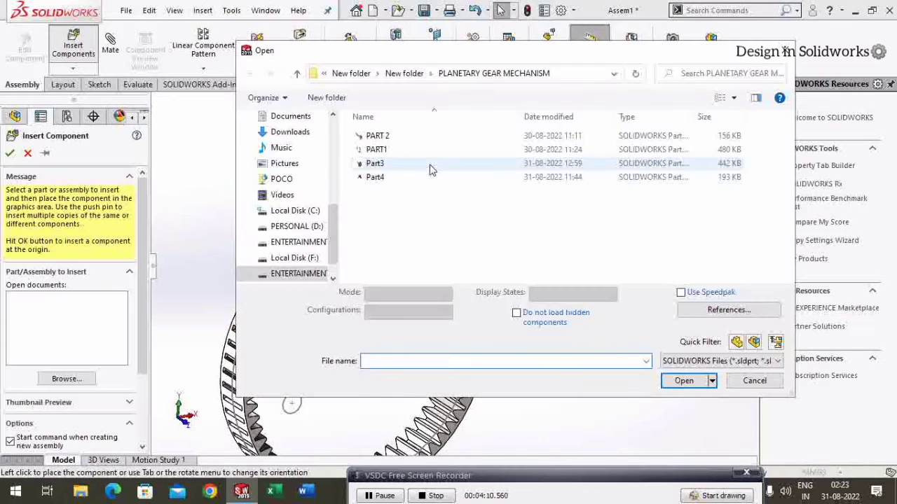
click(428, 164)
click(682, 371)
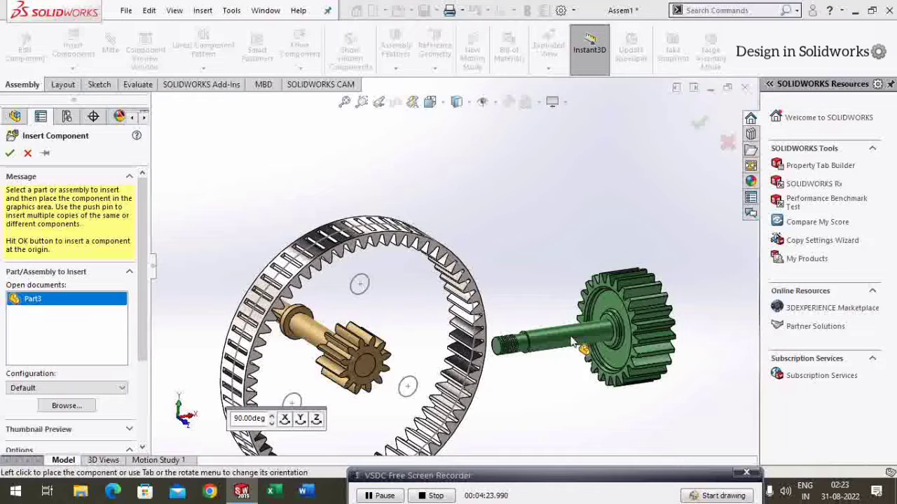
click(301, 419)
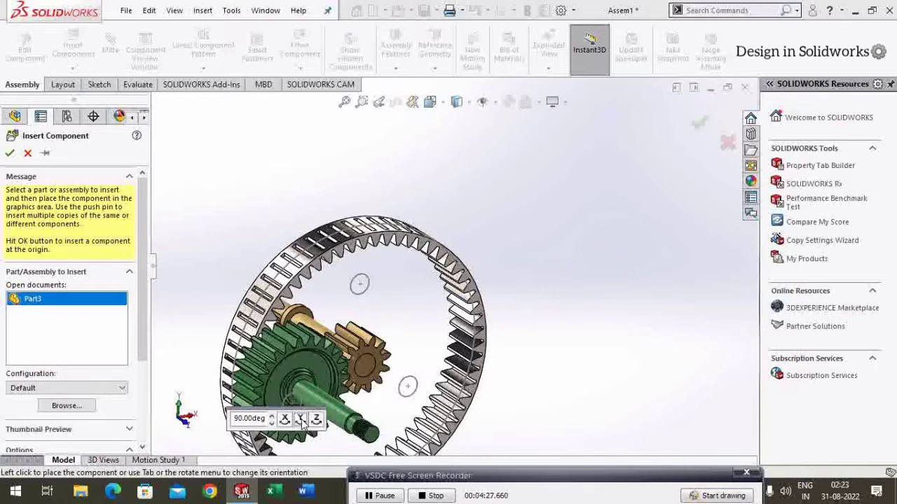
click(634, 319)
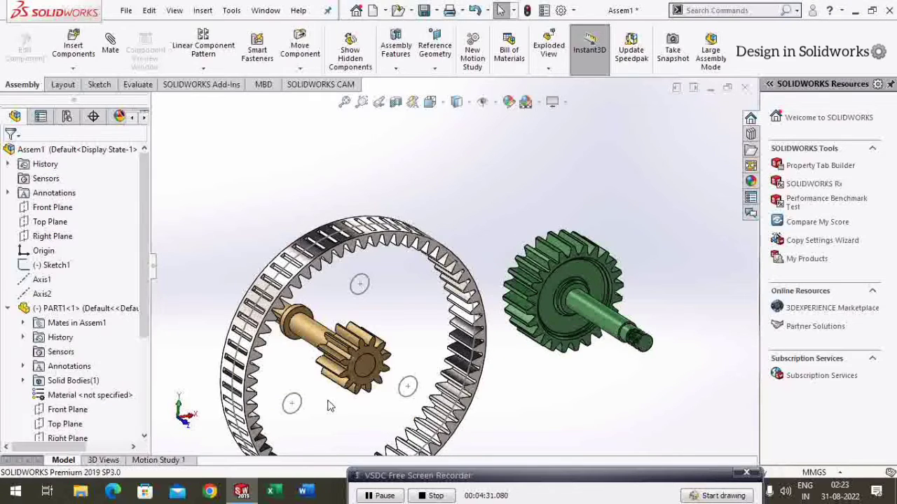
Mate the green gear shaft concentric with Axis2
click(110, 46)
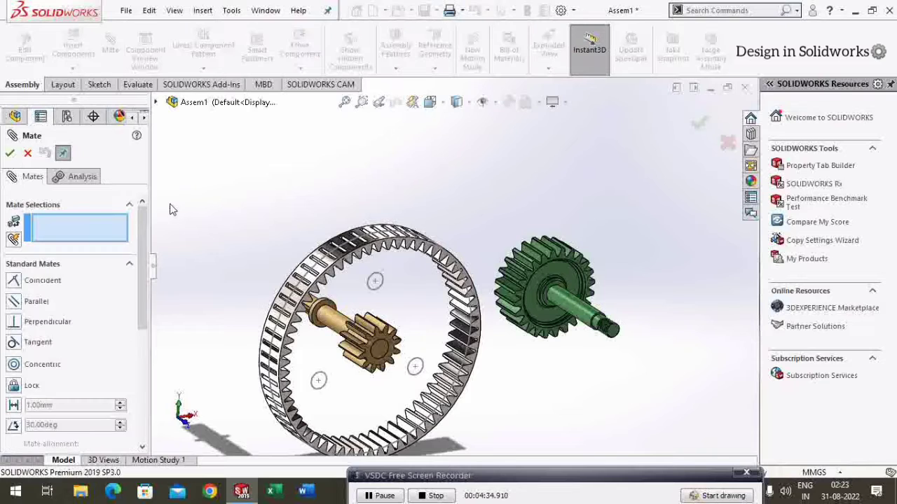
click(157, 102)
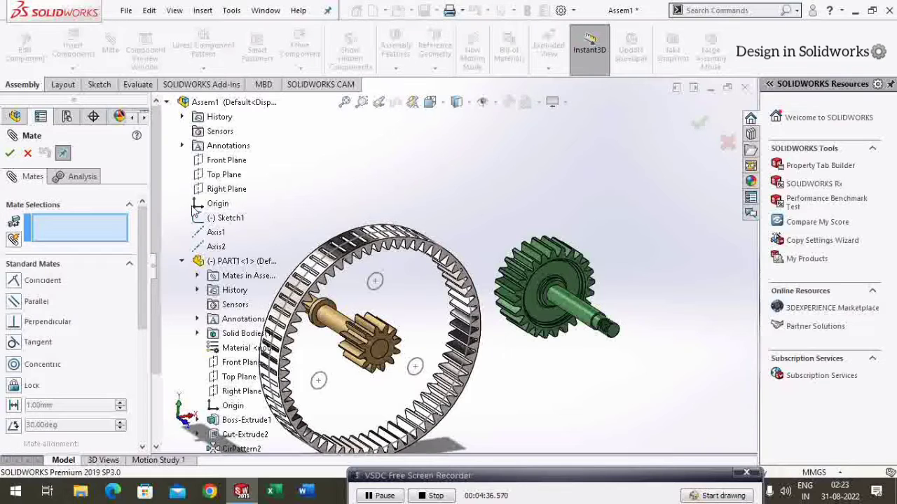
click(214, 247)
click(574, 305)
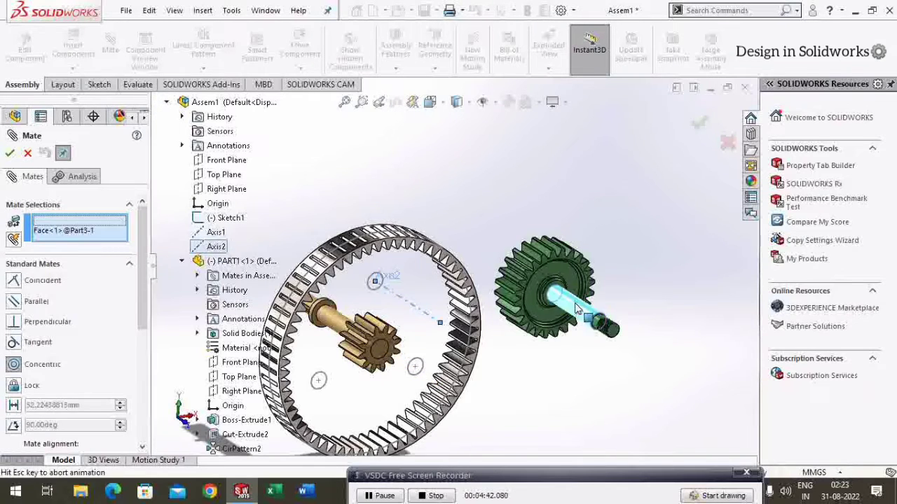
click(739, 319)
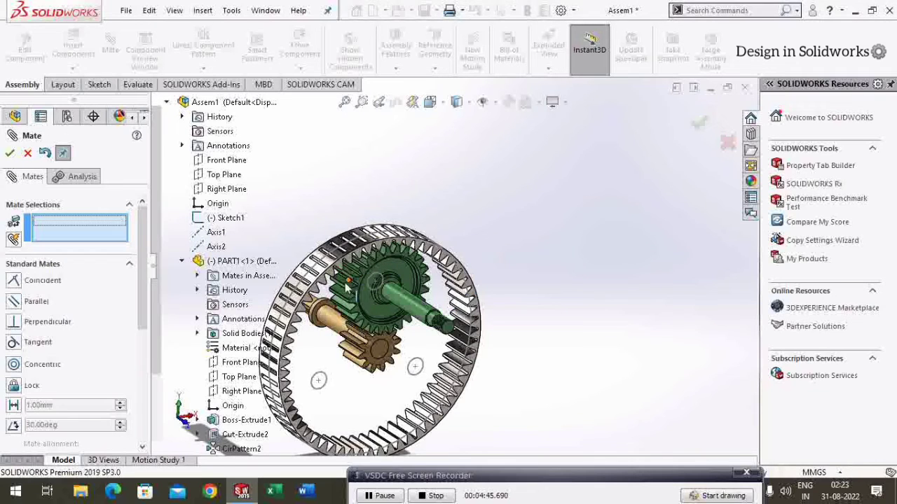
Mate the green gear face coincident with the ring gear face
middle_drag(381, 259, 421, 294)
scroll(456, 301, down, 5)
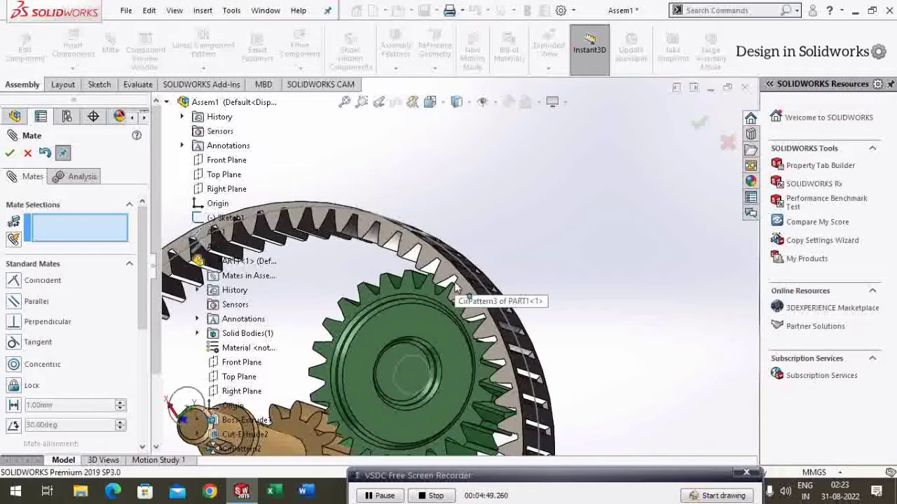
click(466, 295)
click(468, 300)
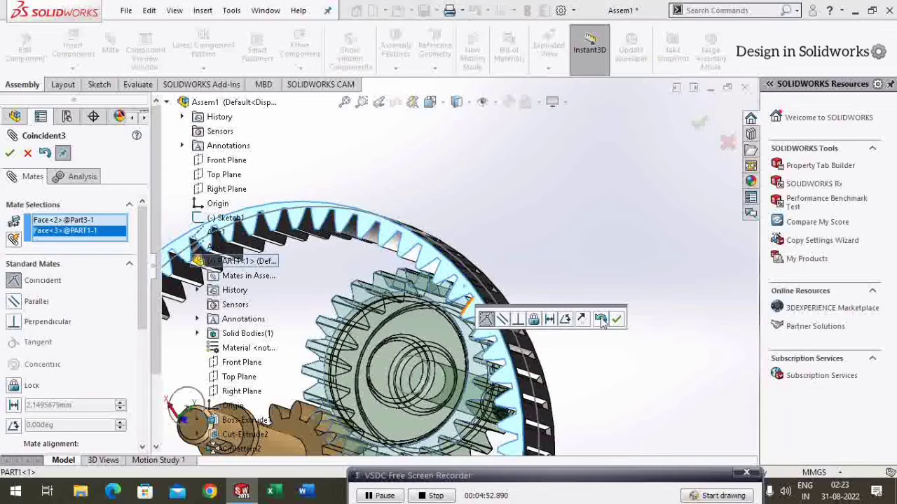
click(620, 320)
scroll(634, 315, up, 3)
middle_drag(634, 315, 564, 291)
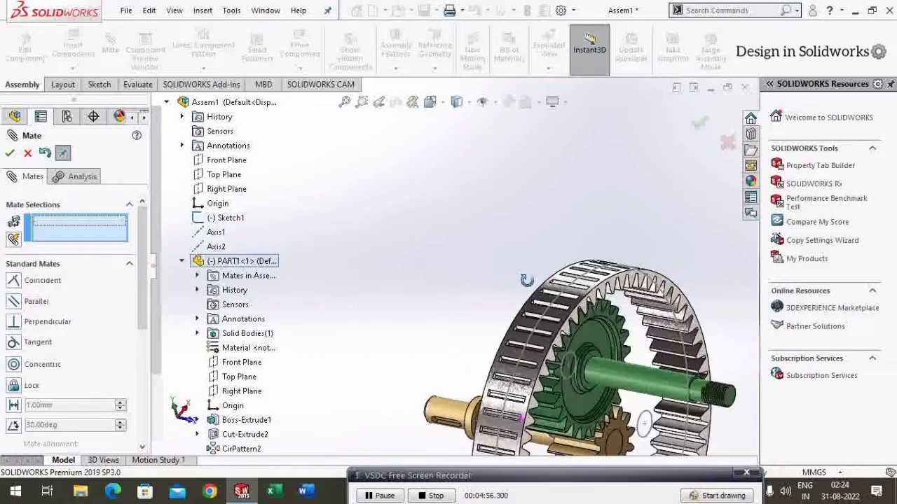
middle_drag(342, 218, 24, 172)
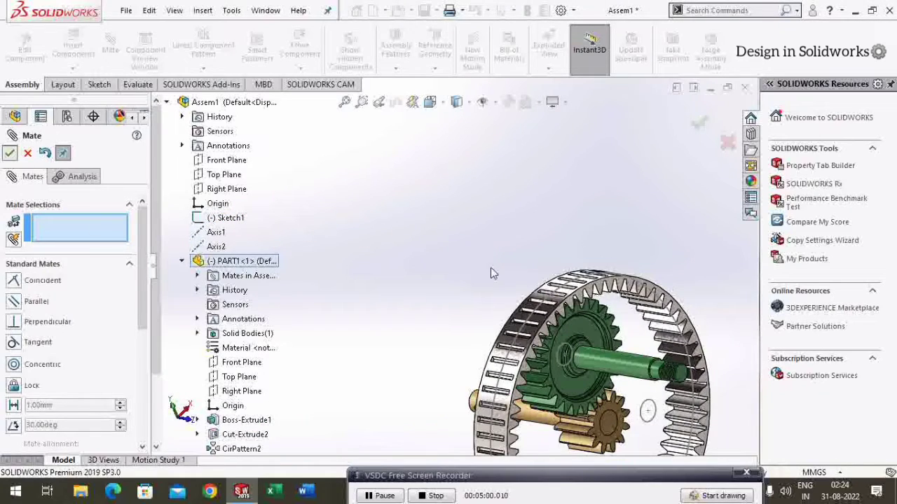
key(Escape)
Orbit face-on and look normal to the green gear's face
middle_drag(492, 273, 550, 332)
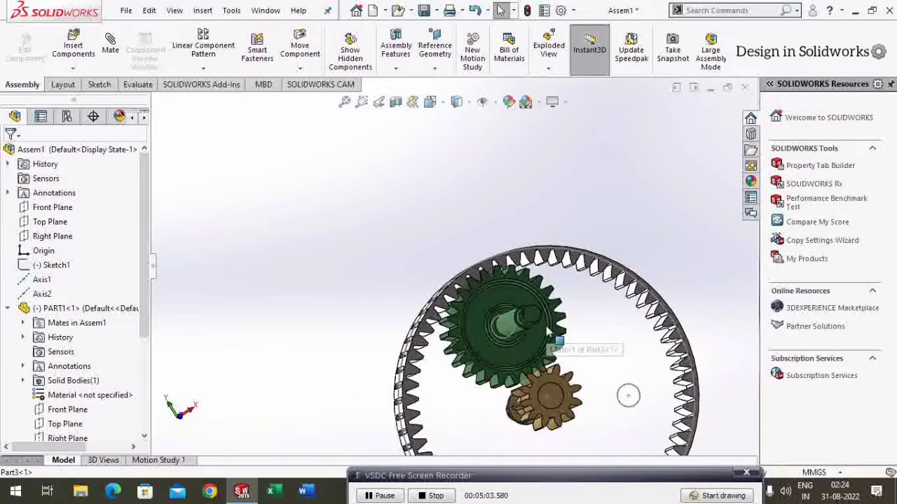
scroll(548, 332, down, 2)
scroll(579, 315, down, 1)
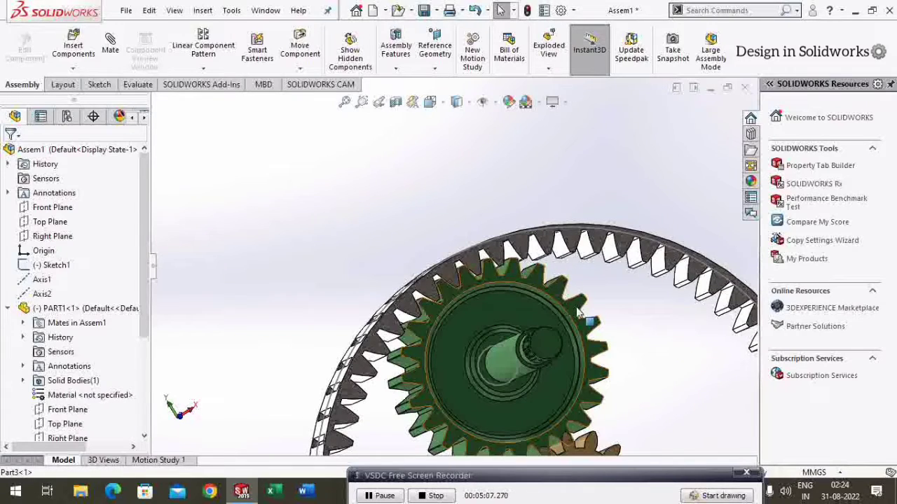
click(579, 315)
click(692, 266)
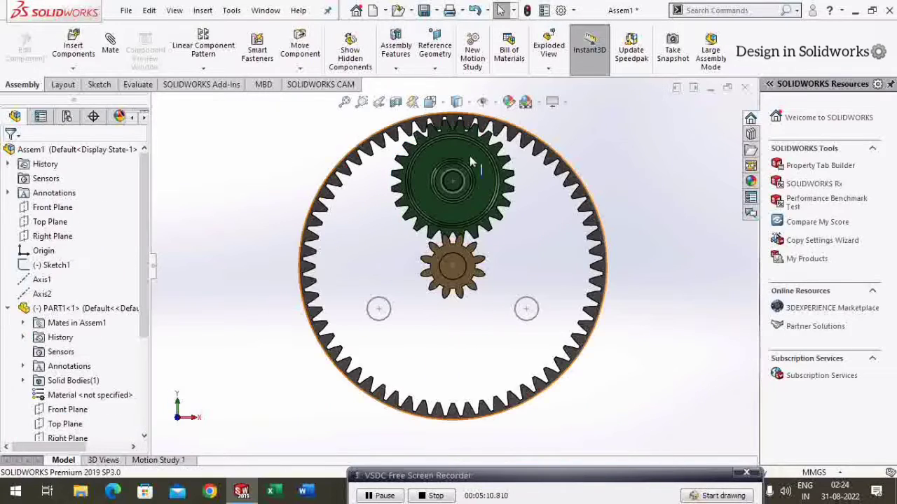
scroll(471, 163, down, 2)
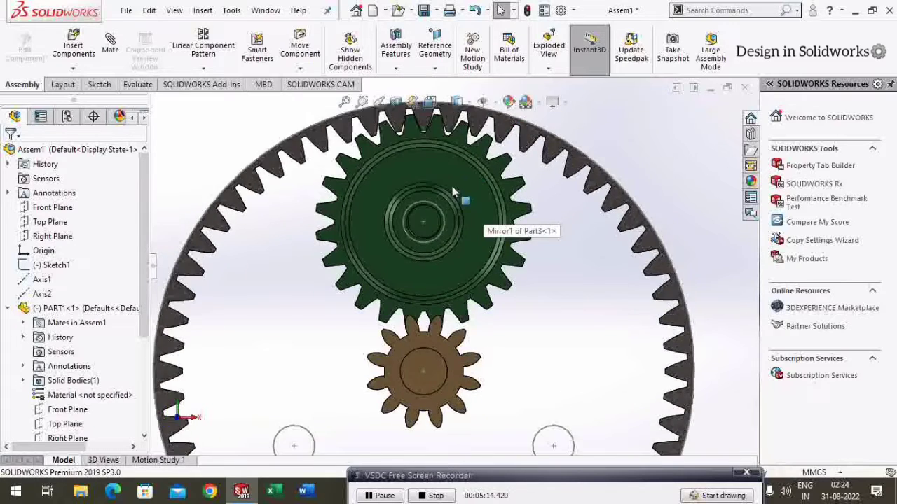
scroll(460, 203, down, 2)
scroll(458, 220, down, 2)
scroll(434, 231, down, 2)
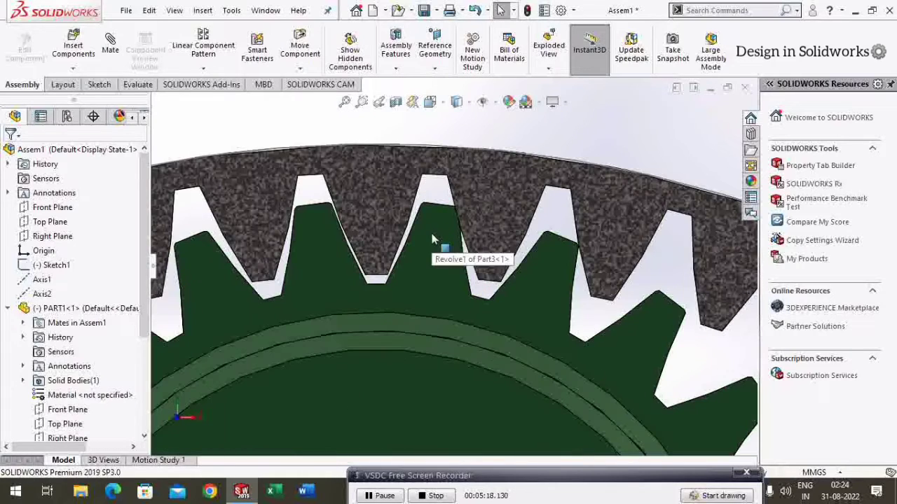
Rotate the green gear and the ring gear slightly so their teeth line up
click(430, 237)
drag(431, 237, 430, 227)
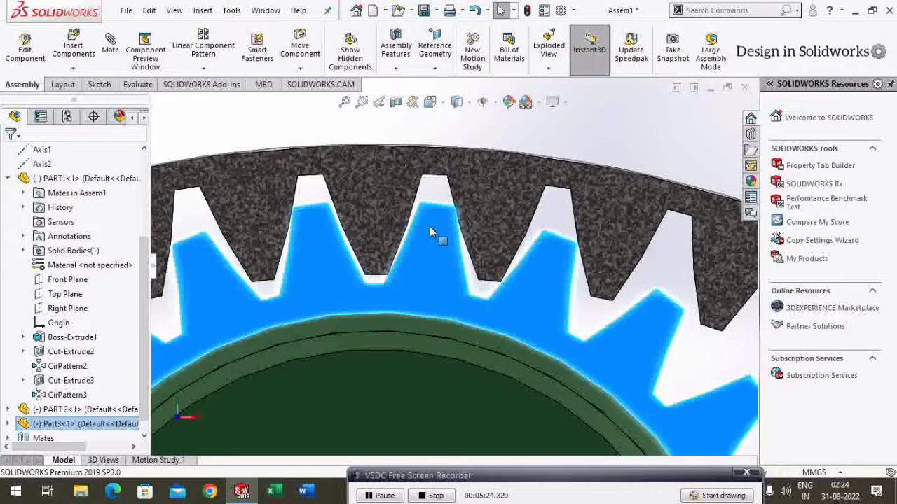
click(378, 213)
drag(378, 212, 382, 212)
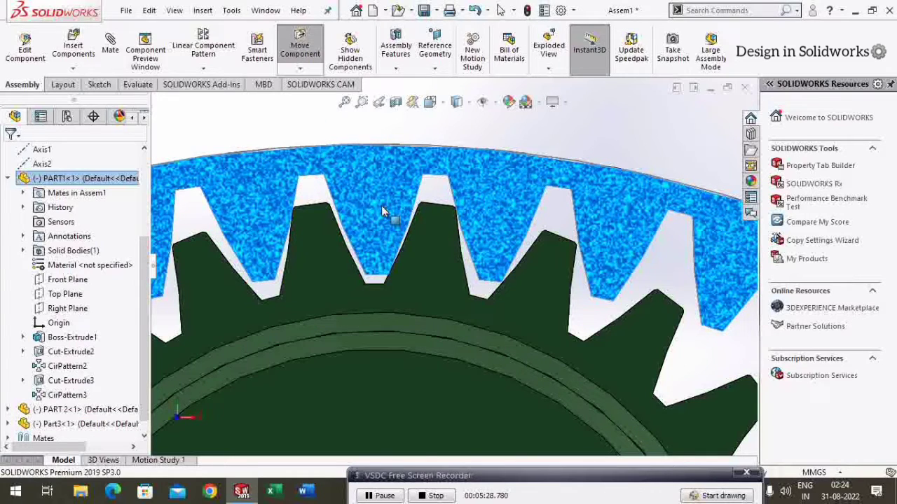
Turn the brown pinion until its teeth mesh with the green gear
scroll(388, 238, up, 3)
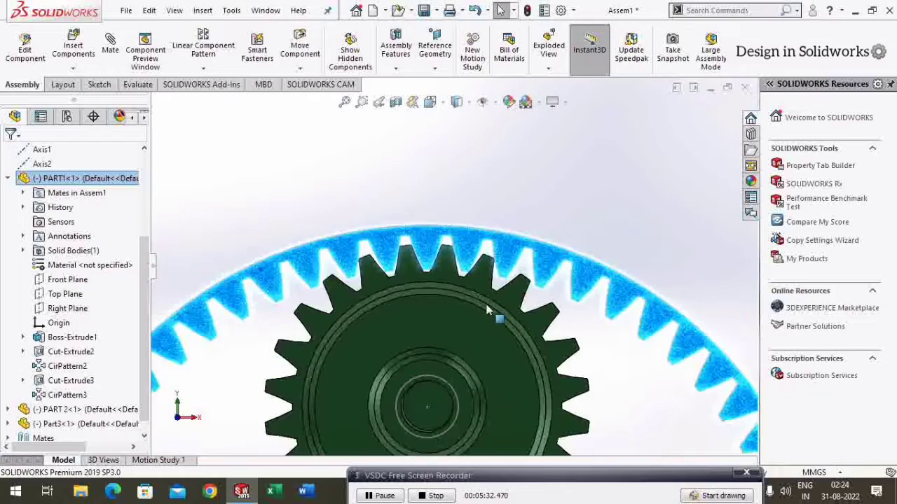
scroll(421, 280, up, 3)
scroll(461, 327, up, 2)
scroll(461, 327, down, 5)
mouse_move(398, 335)
mouse_down()
mouse_move(389, 369)
mouse_move(422, 383)
mouse_up()
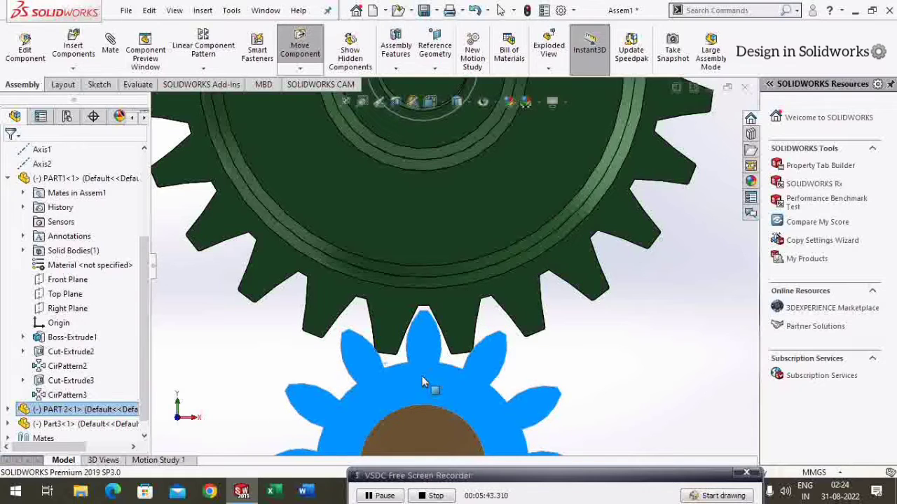
scroll(423, 382, up, 2)
scroll(448, 308, up, 5)
key(Escape)
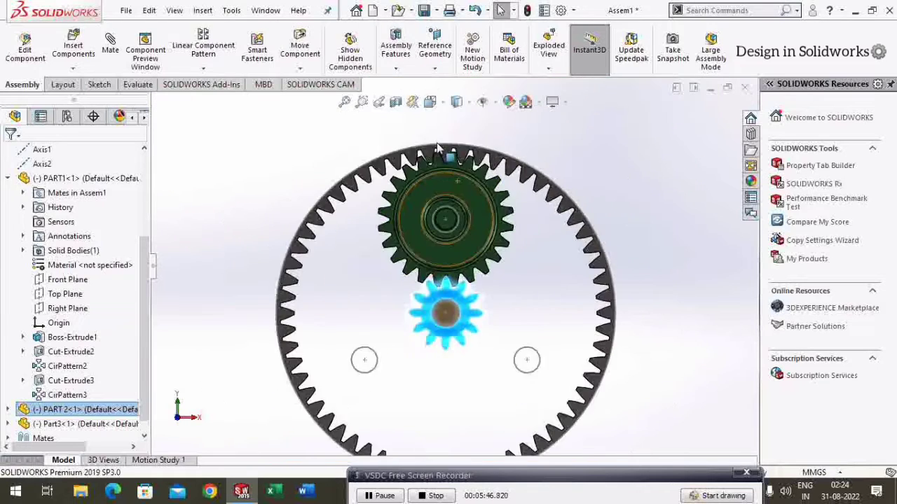
scroll(456, 196, down, 5)
scroll(455, 196, up, 3)
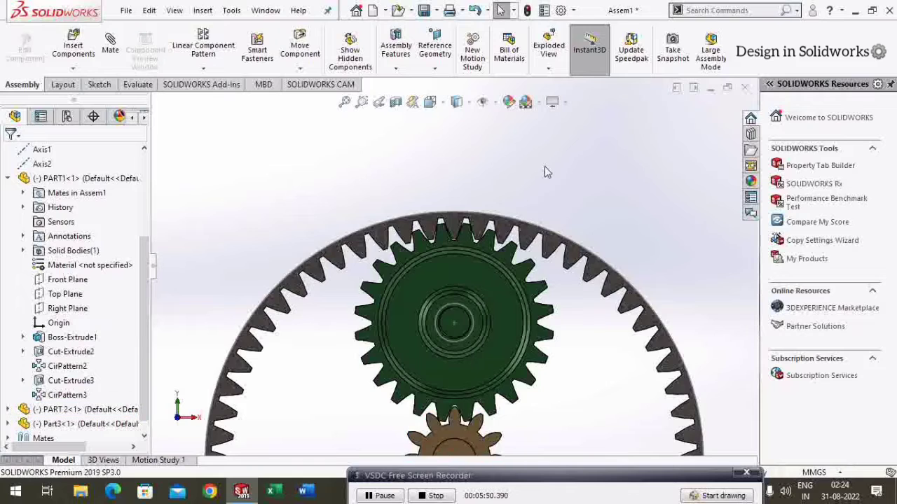
scroll(544, 166, up, 2)
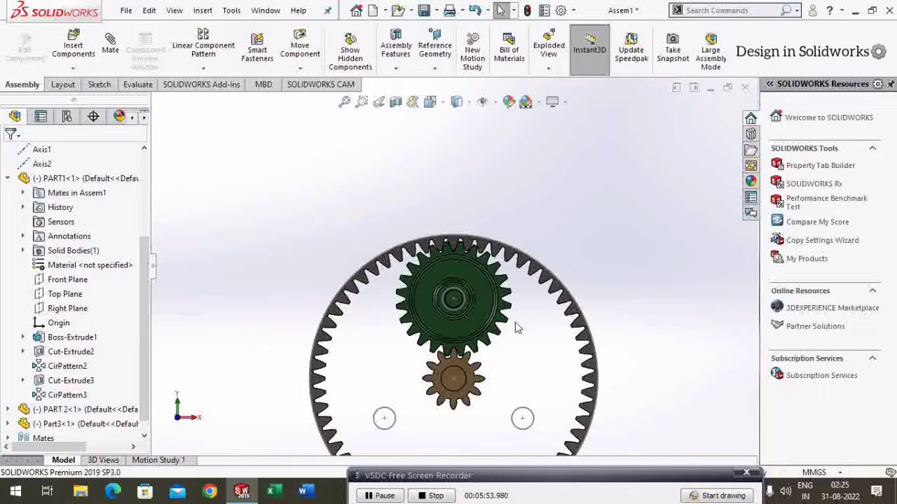
Start a new mate in isometric view and choose the Gear mechanical mate
key(m)
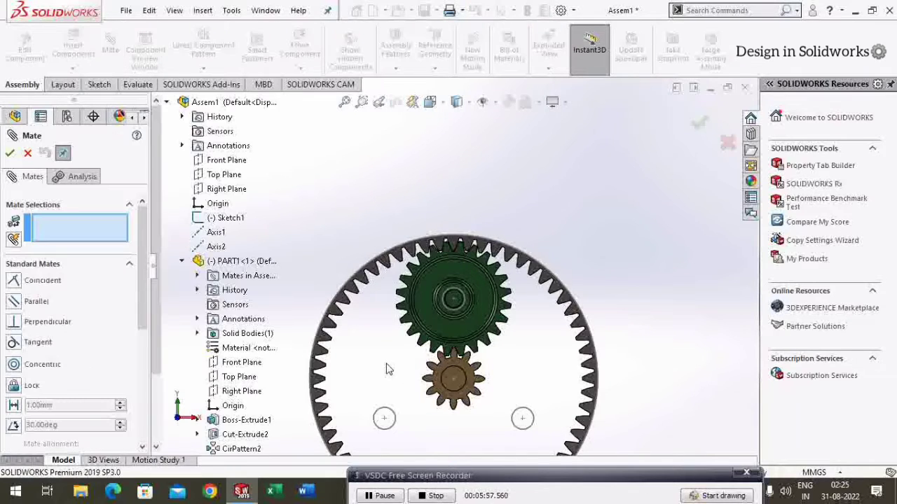
key(ctrl+7)
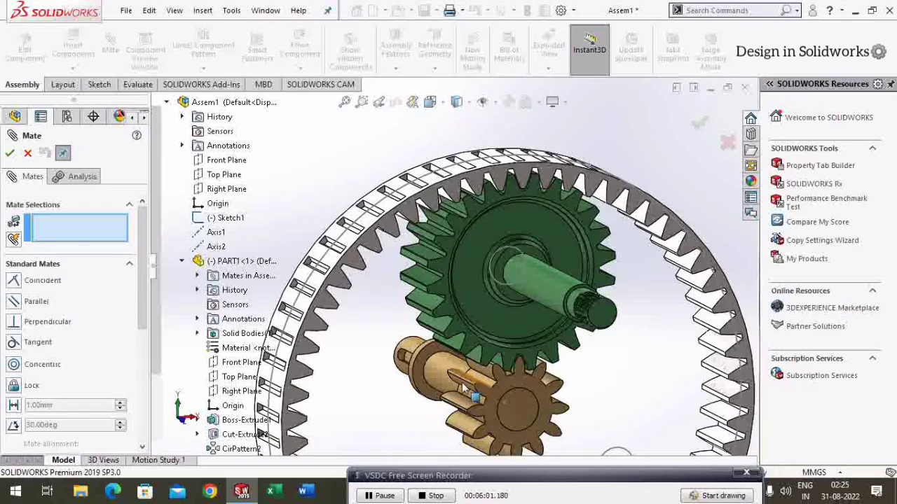
click(47, 266)
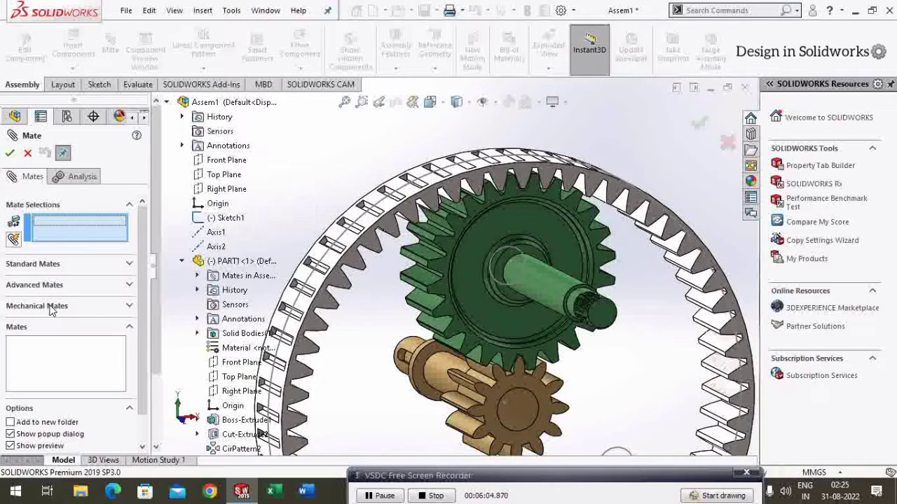
click(55, 287)
click(75, 280)
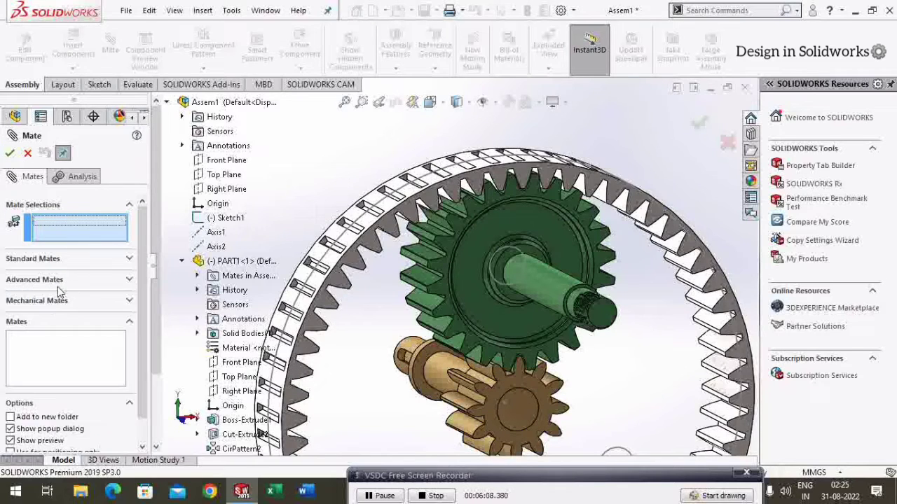
click(50, 301)
click(14, 382)
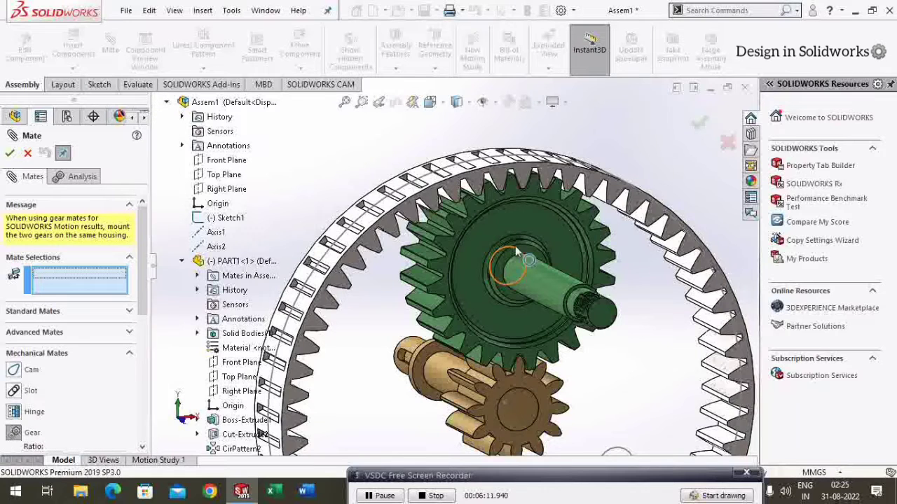
Link the ring gear and green gear shaft at a 60mm:24mm ratio as GearMate1
click(392, 207)
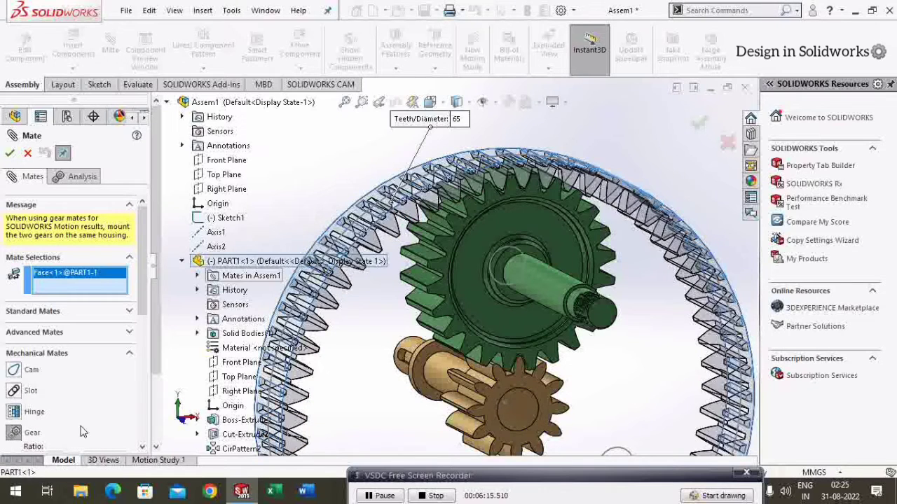
click(548, 280)
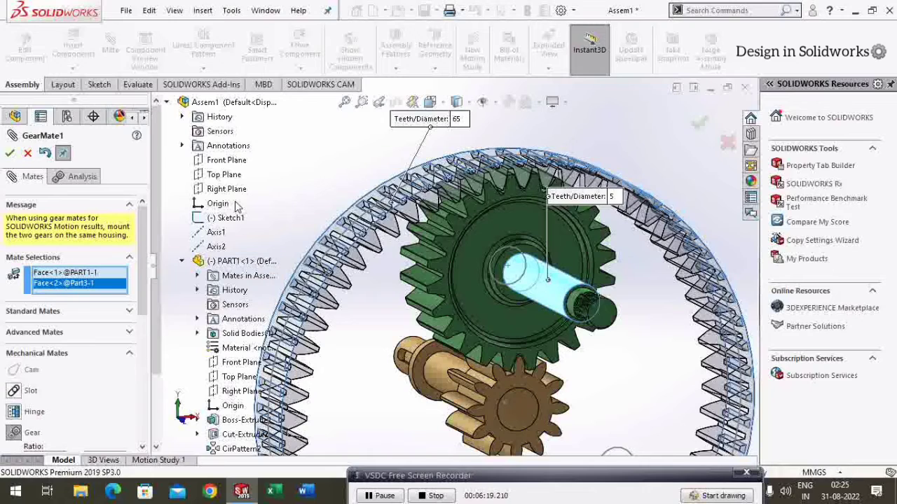
scroll(112, 369, down, 5)
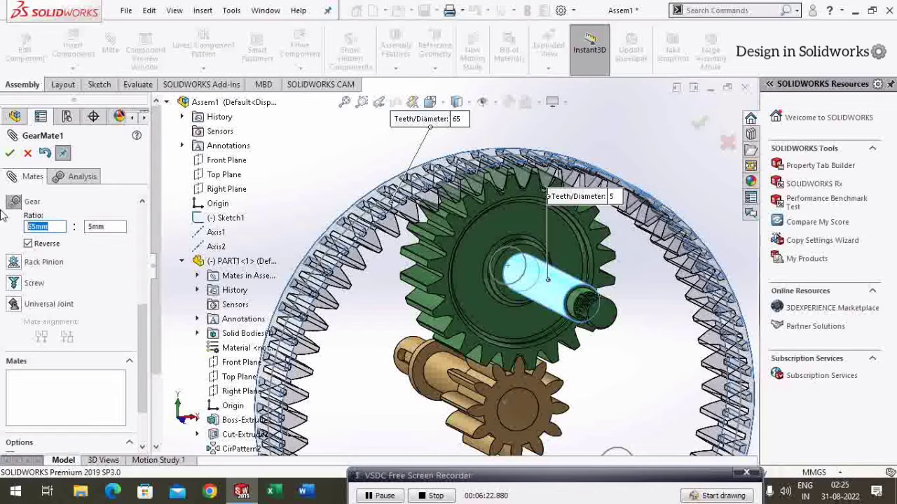
key(Tab)
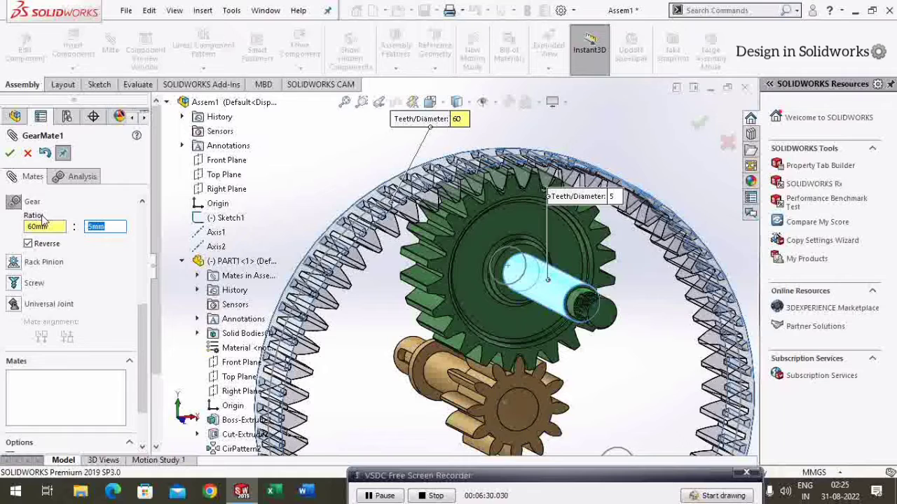
text(24)
key(Tab)
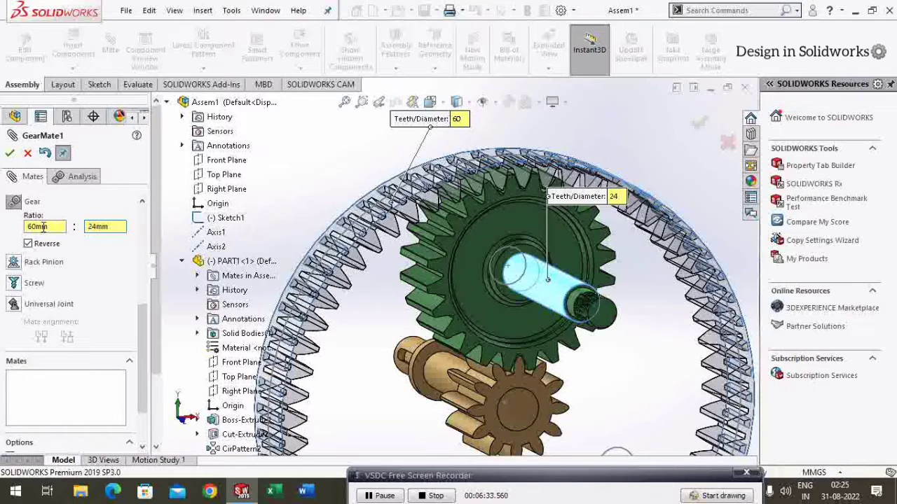
click(10, 153)
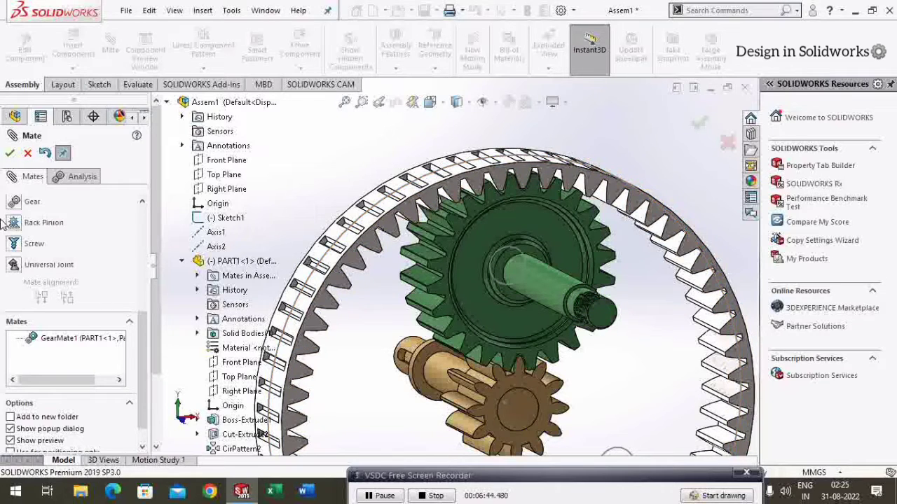
Gear-mate the brown pinion to the green gear shaft at 12:24, creating GearMate2
click(18, 204)
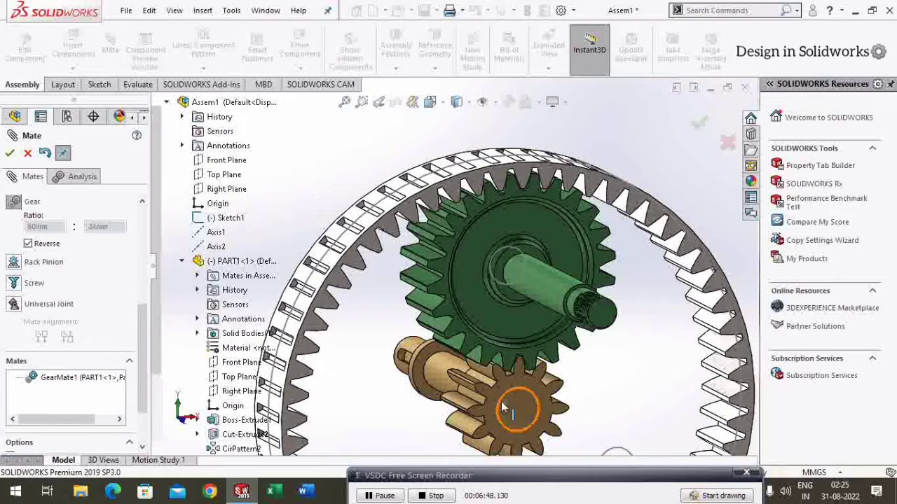
click(441, 378)
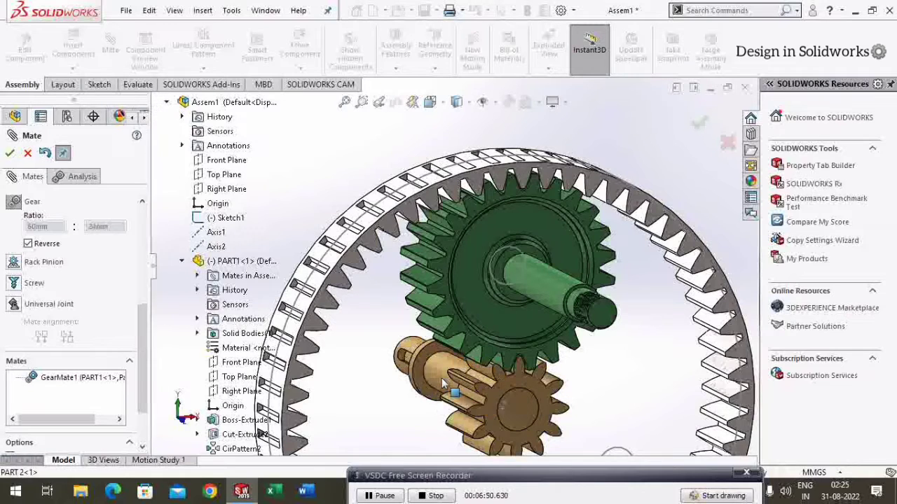
click(555, 293)
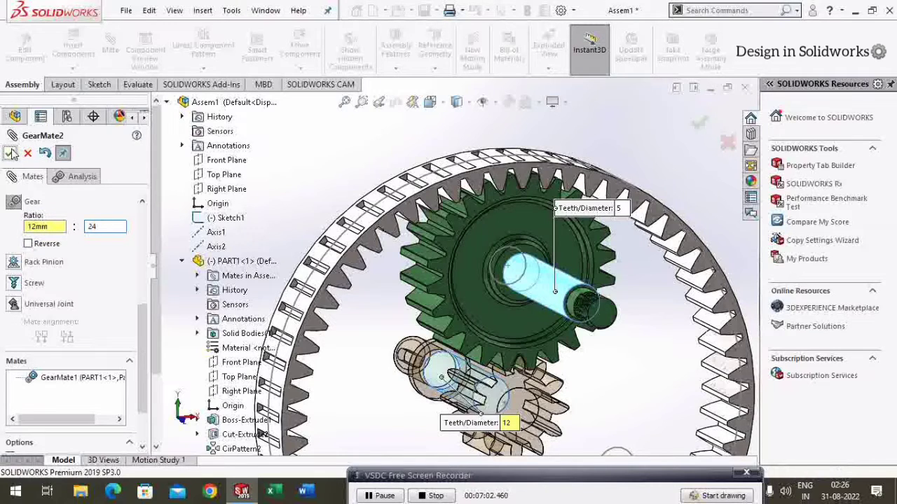
click(10, 154)
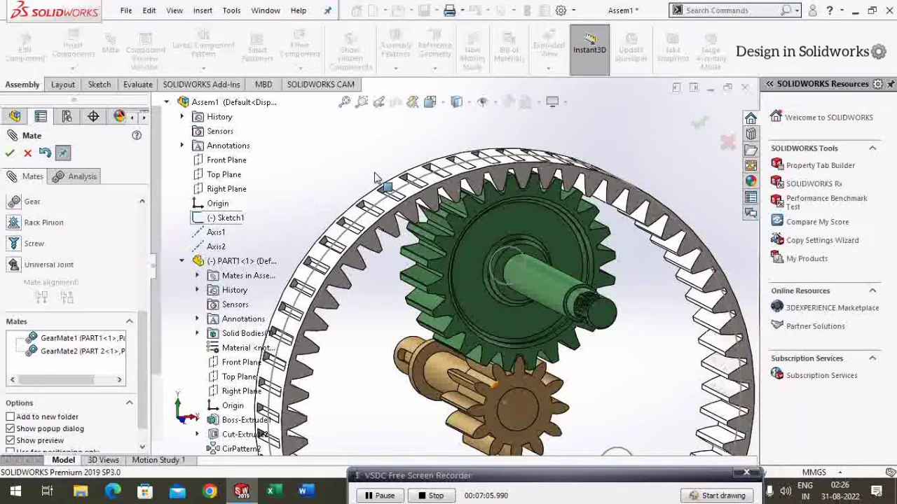
click(9, 155)
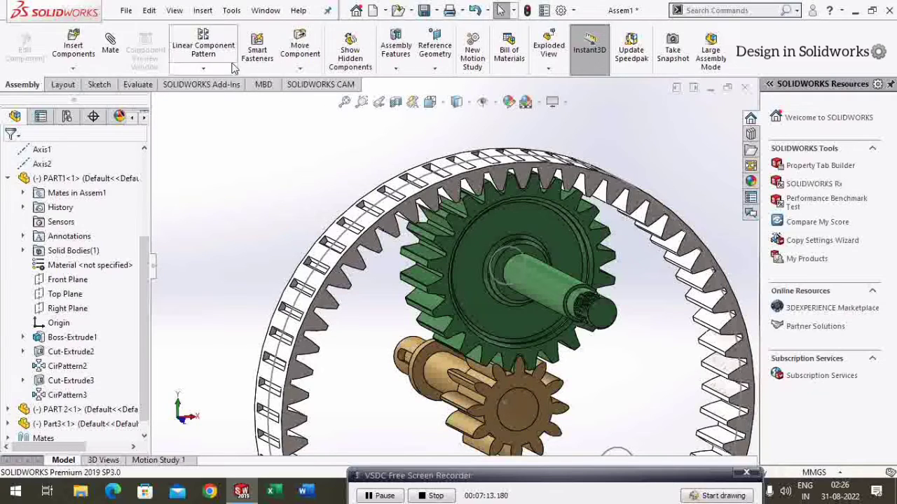
Spin the pinion with Move Component to test how the gears turn
click(301, 60)
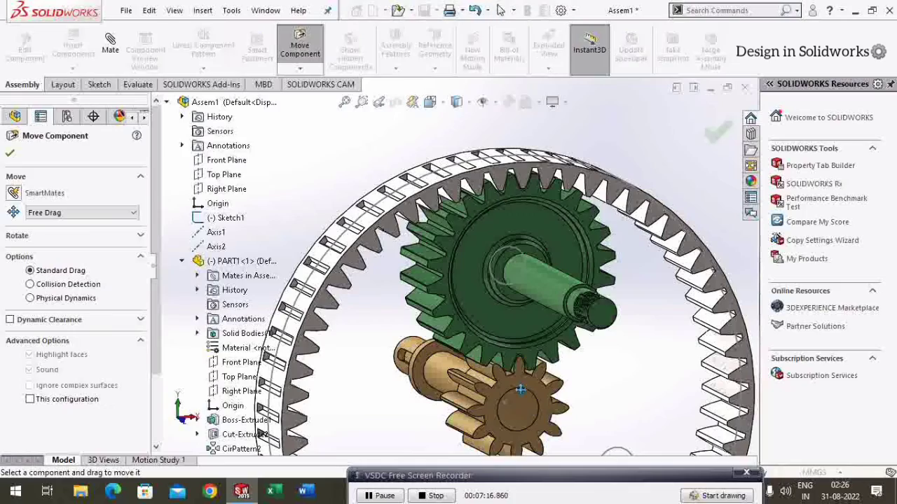
mouse_move(515, 382)
mouse_down()
mouse_move(530, 369)
mouse_move(522, 386)
mouse_move(520, 367)
mouse_move(3, 6)
mouse_up()
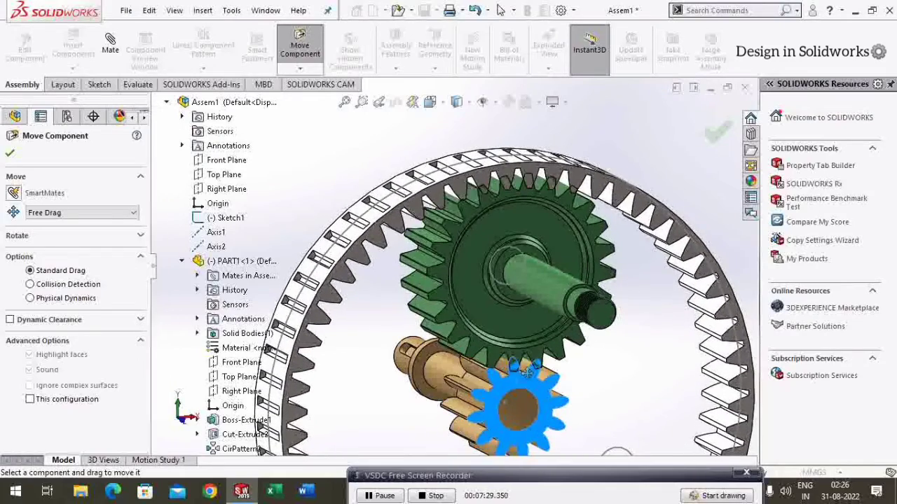
click(10, 155)
Tick Reverse on GearMate2 and spin the pinion to test the new direction
click(9, 416)
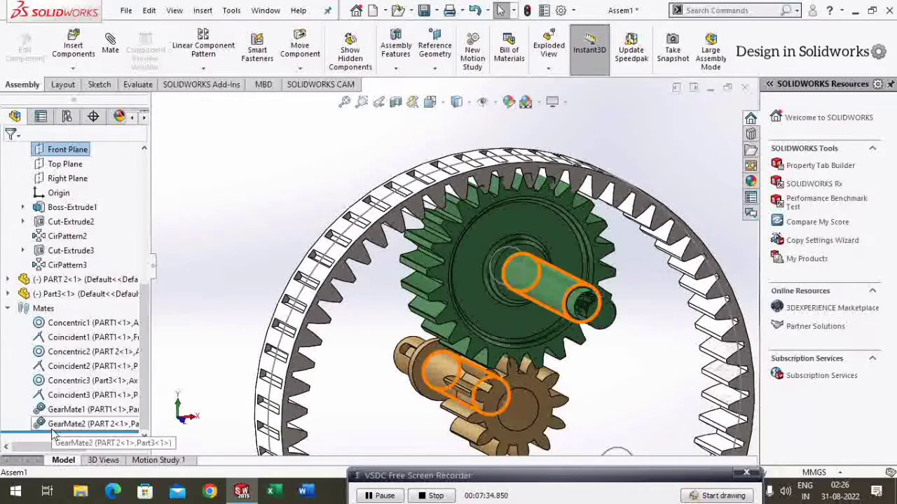
click(53, 426)
click(68, 399)
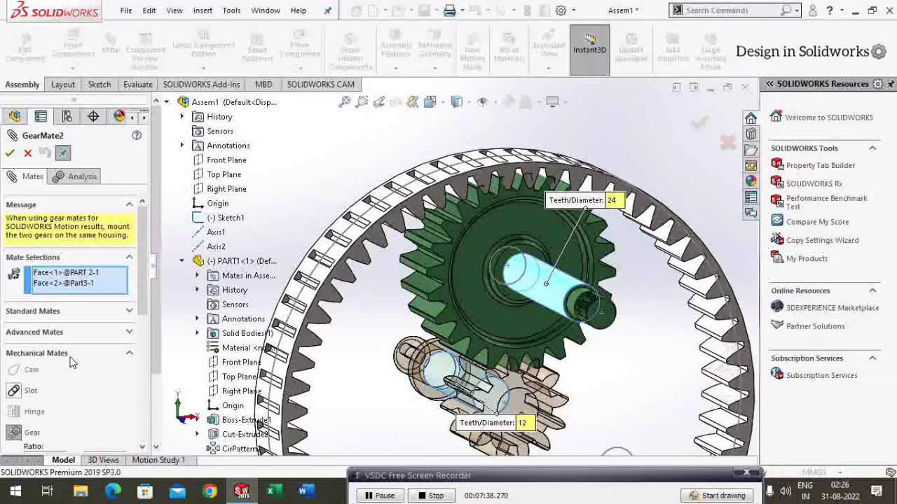
click(28, 269)
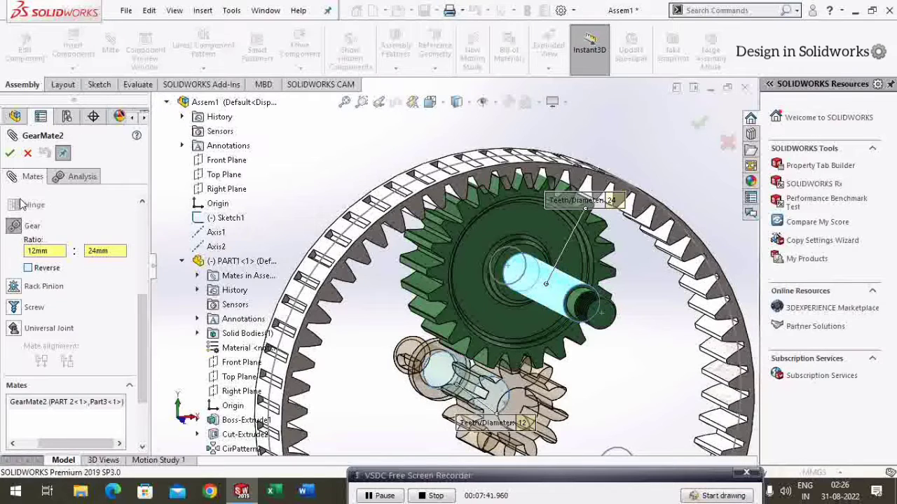
click(9, 153)
click(10, 154)
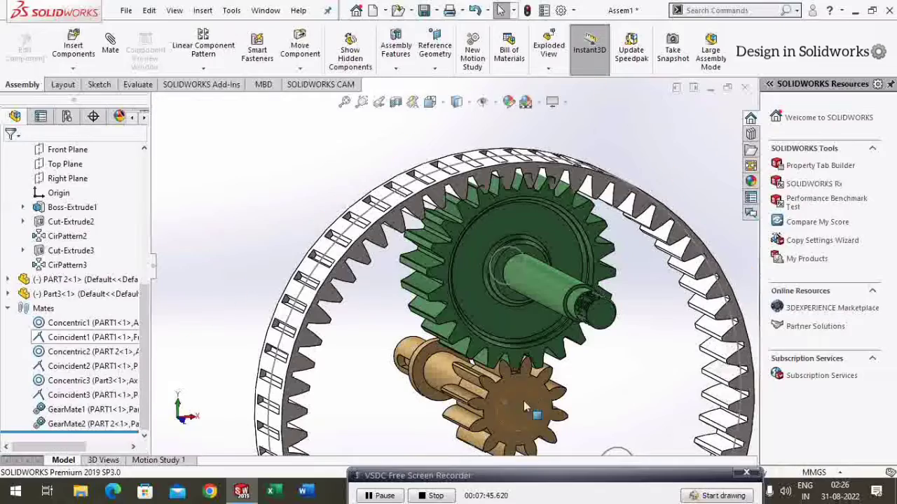
mouse_move(526, 378)
mouse_down()
mouse_move(502, 483)
mouse_move(454, 405)
mouse_move(527, 383)
mouse_up()
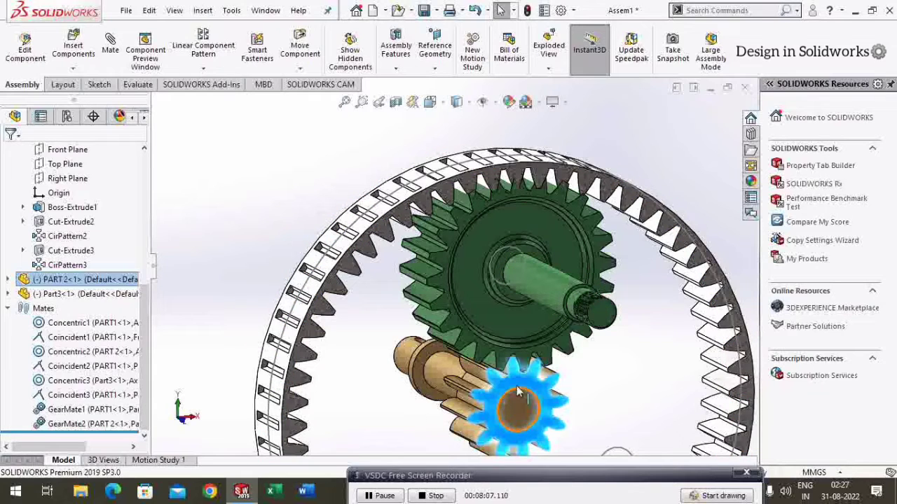
drag(516, 391, 522, 389)
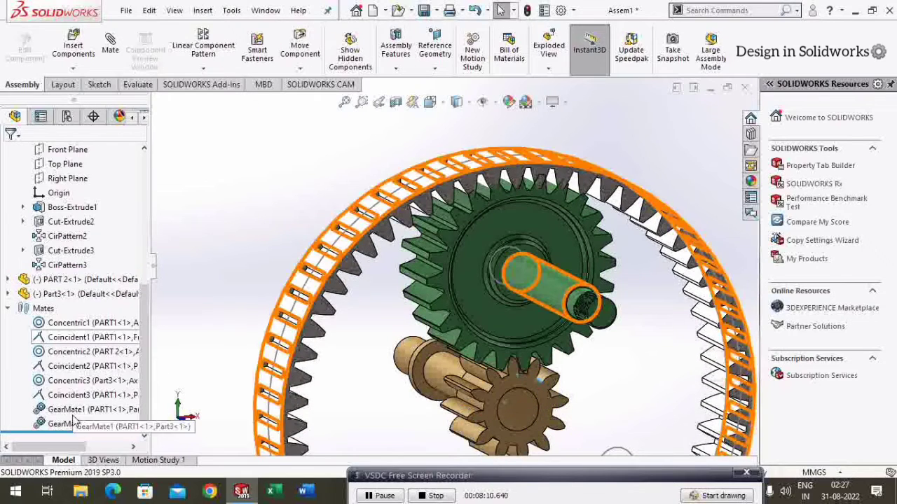
Review GearMate1 unchanged, then spin the pinion to check all gears turn
click(74, 411)
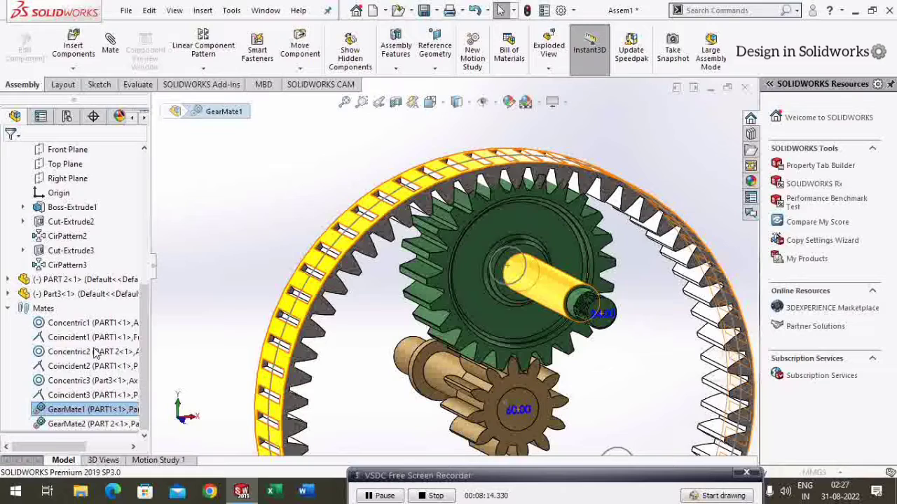
click(96, 354)
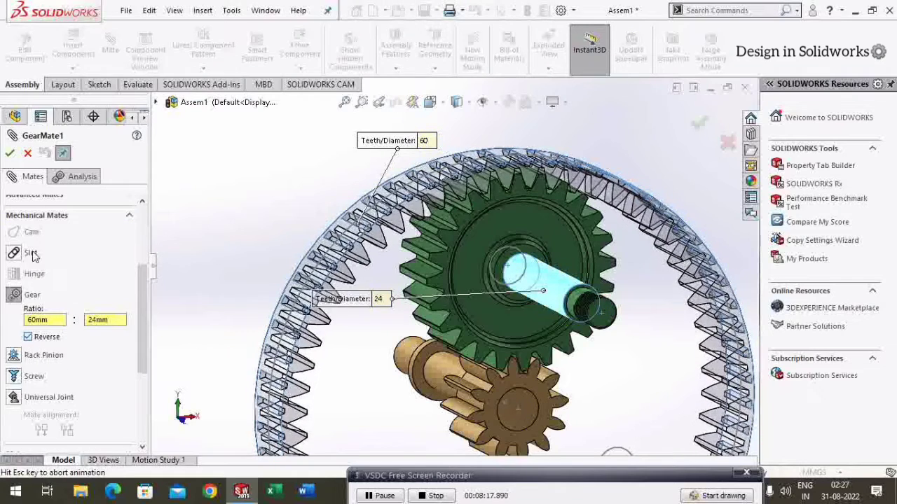
click(10, 153)
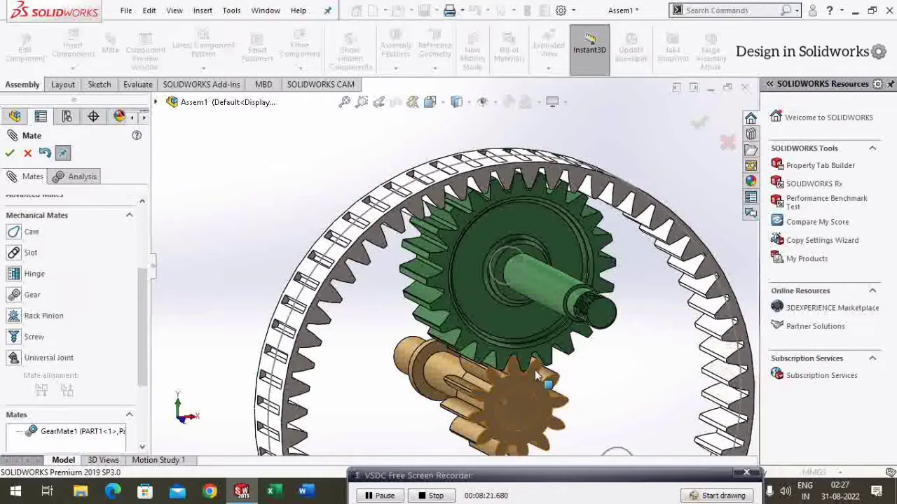
mouse_move(576, 371)
mouse_down()
mouse_move(566, 421)
mouse_move(511, 394)
mouse_move(636, 337)
mouse_up()
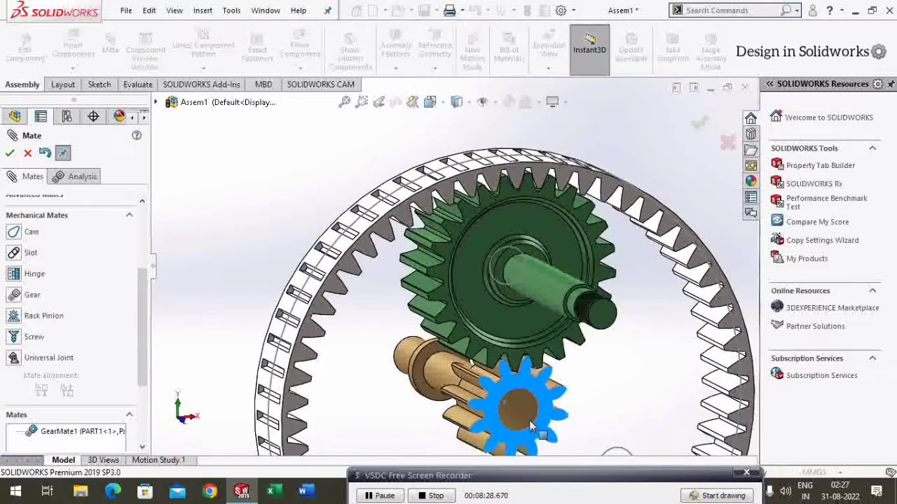
Circularly pattern the pinion PART 2 into 3 instances over 360° about its cylindrical face
scroll(454, 350, up, 3)
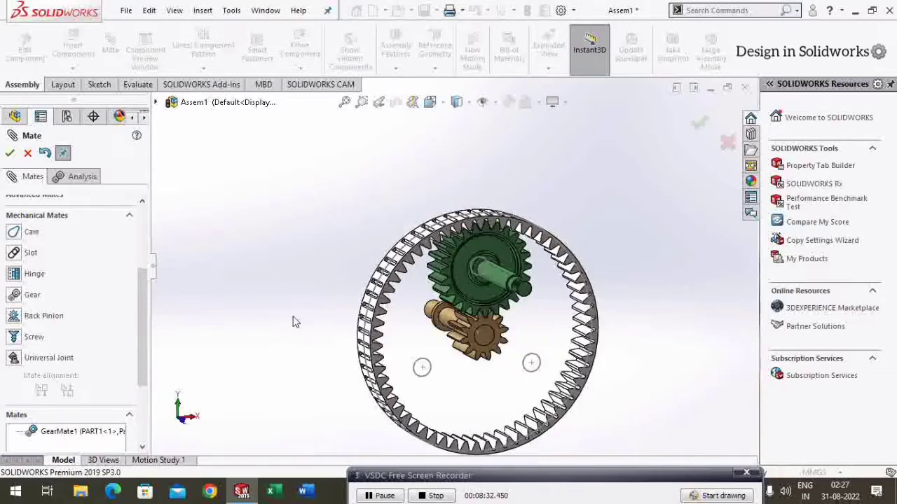
click(10, 154)
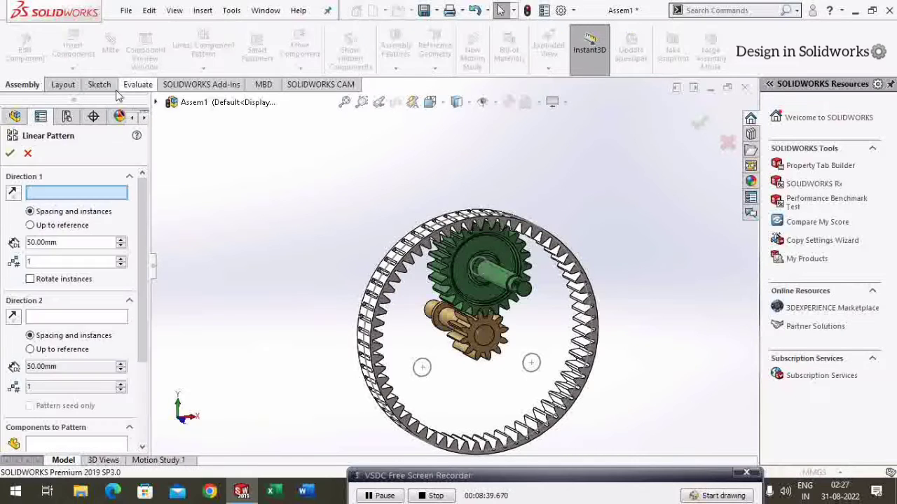
click(28, 153)
click(204, 68)
click(224, 104)
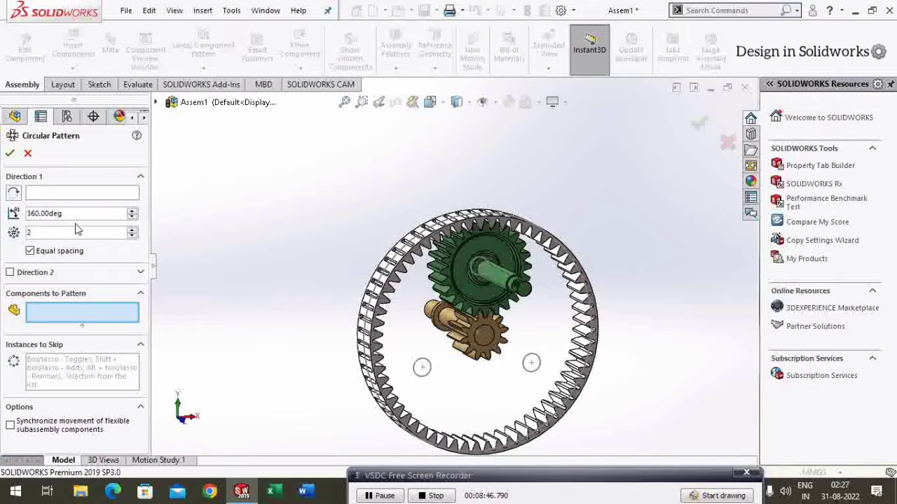
click(461, 342)
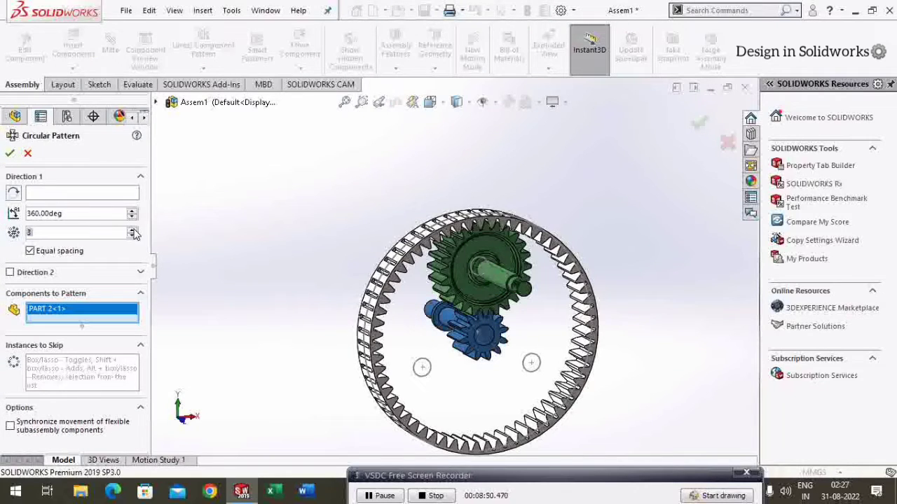
click(46, 196)
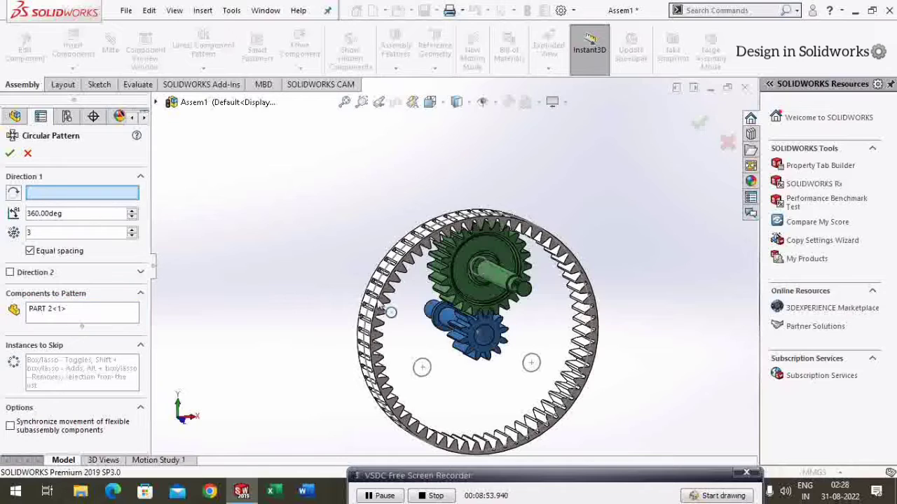
click(448, 323)
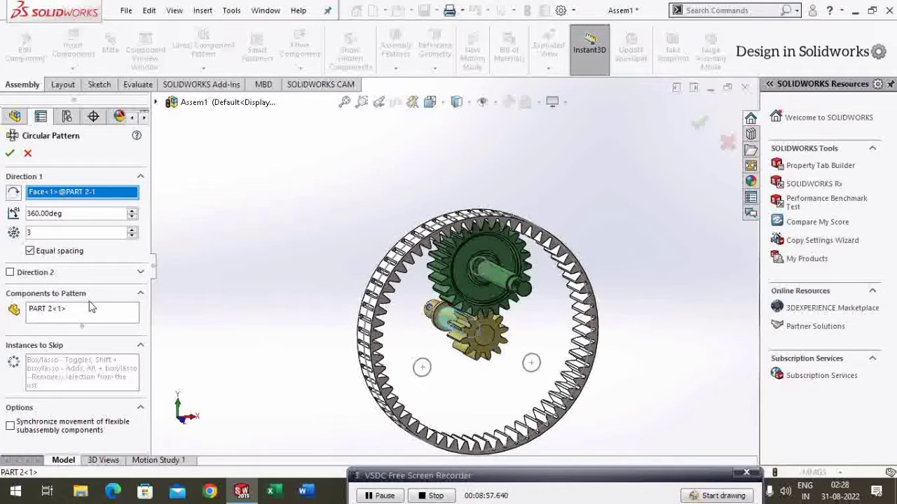
key(ctrl+1)
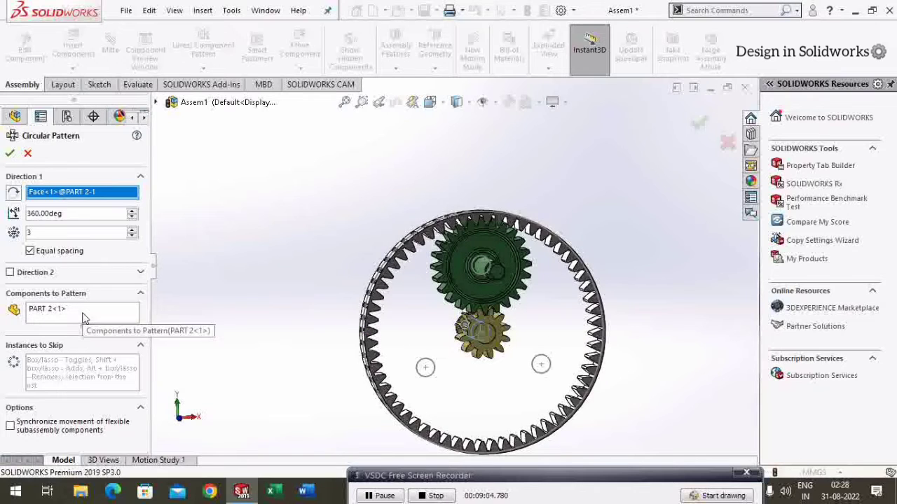
click(10, 155)
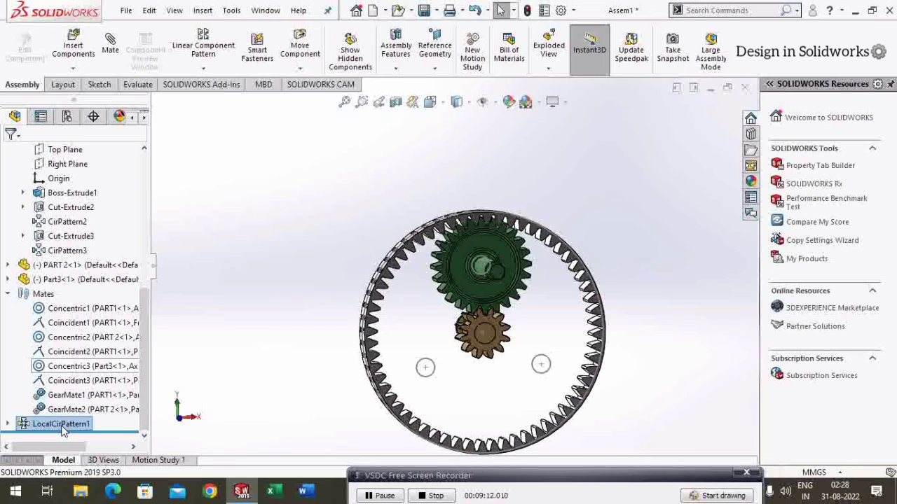
Delete the pinion's circular pattern LocalCirPattern1
right_click(62, 424)
click(96, 348)
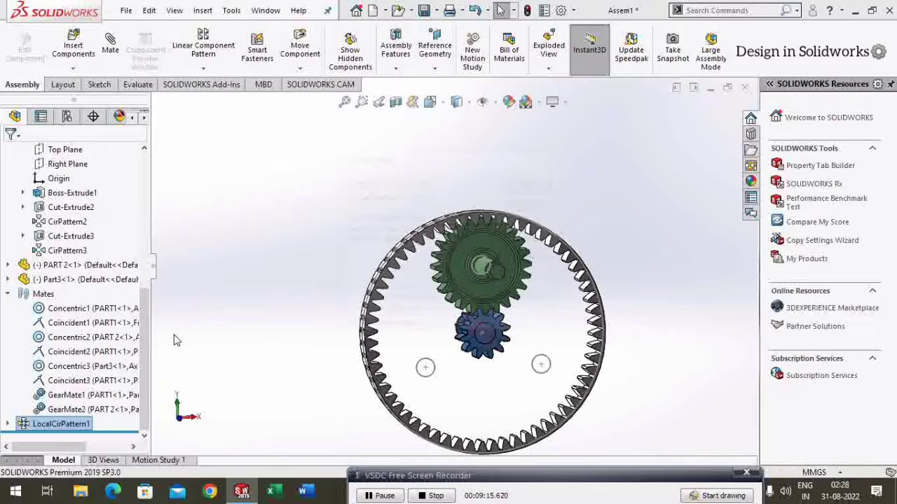
key(Return)
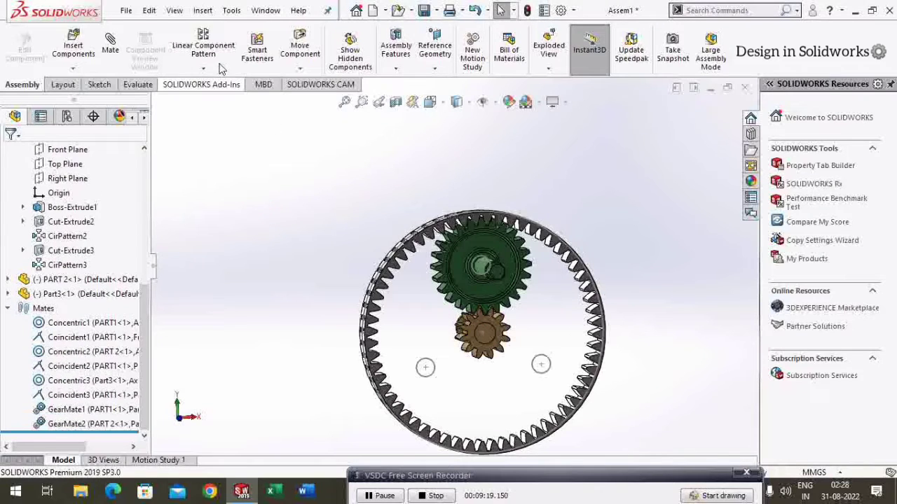
Circularly pattern planet gear Part3 into 3 instances about the central shaft face
click(205, 68)
click(217, 99)
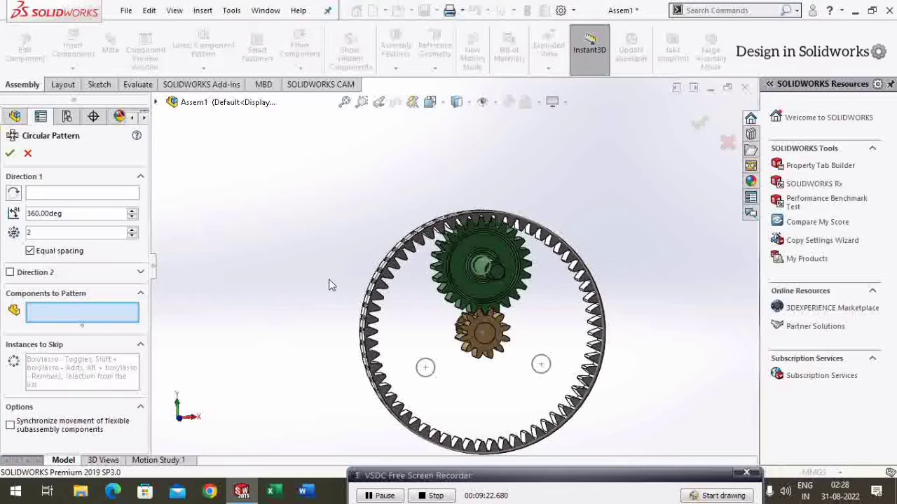
click(501, 329)
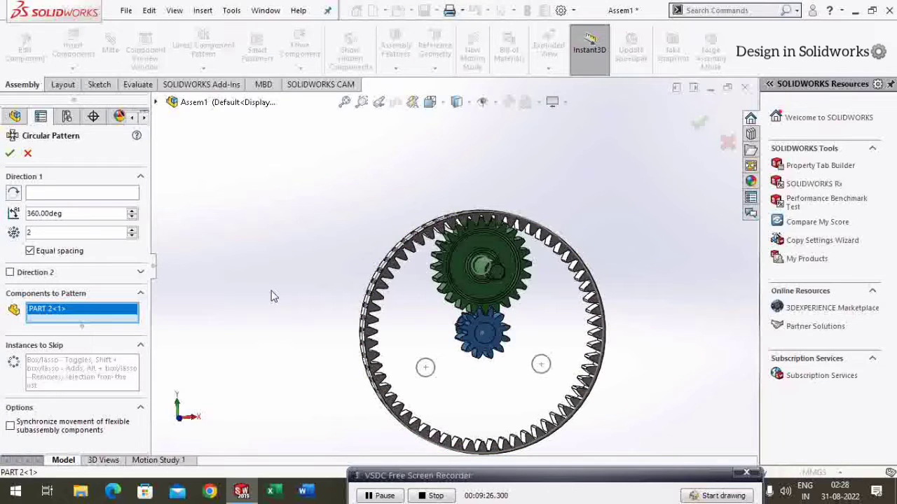
right_click(87, 315)
click(115, 336)
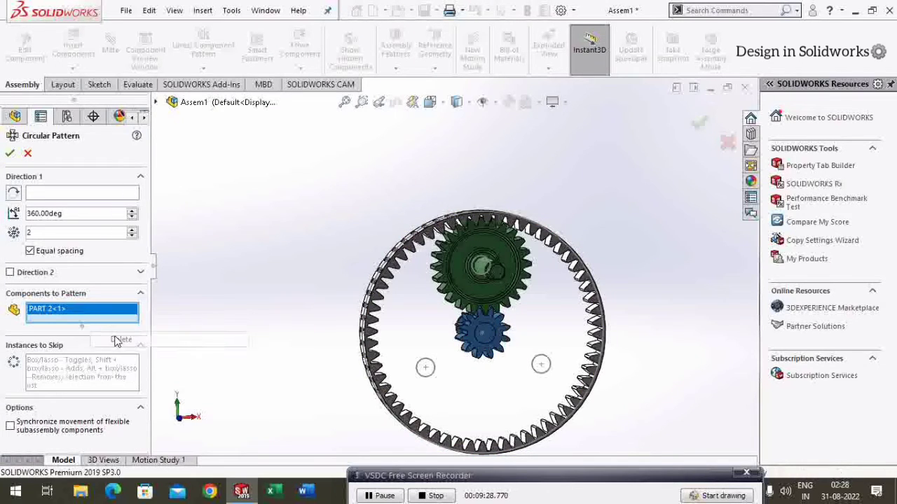
click(465, 278)
click(79, 196)
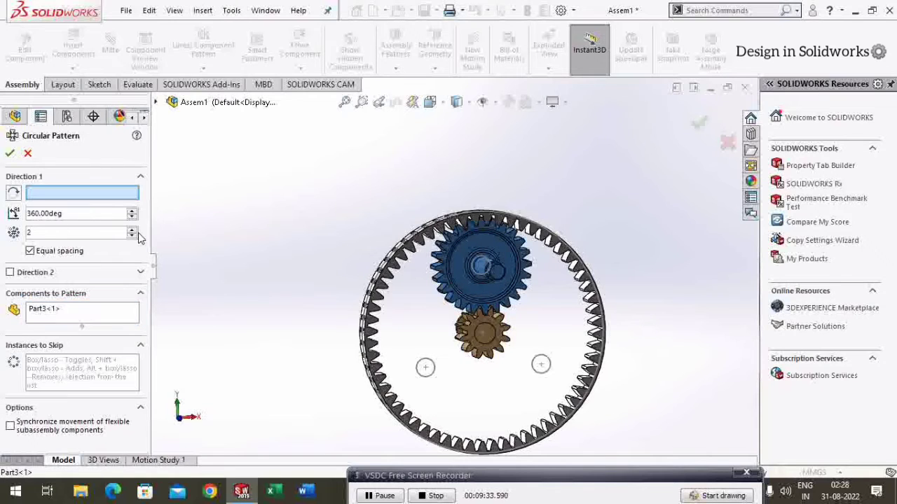
middle_drag(296, 212, 417, 303)
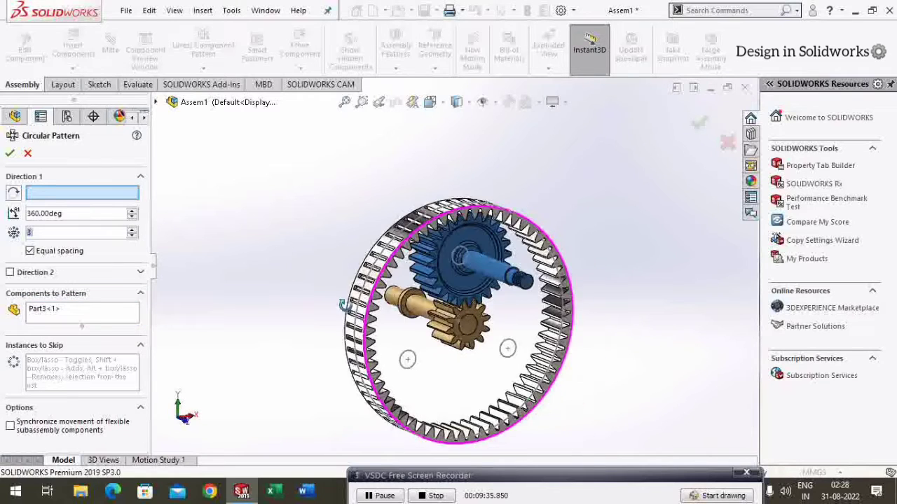
click(415, 302)
click(11, 154)
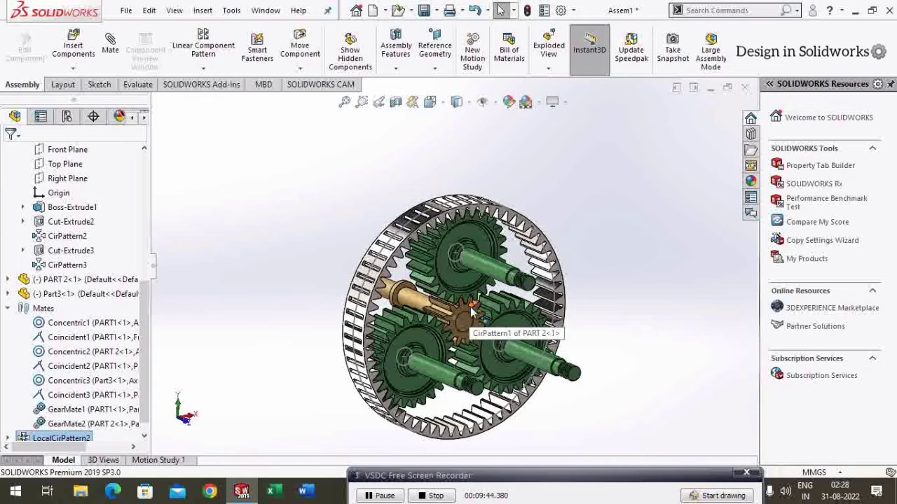
Turn the sun gear to confirm the three planets mesh with it
scroll(473, 319, down, 2)
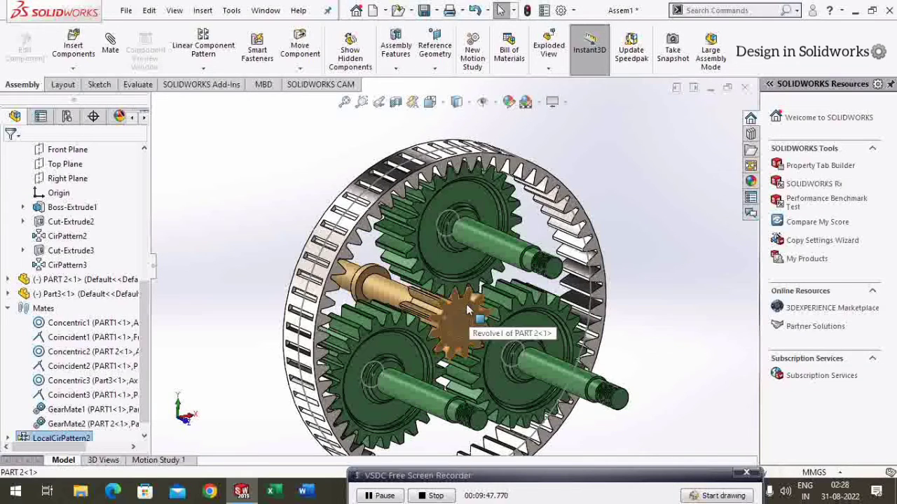
click(447, 316)
drag(447, 316, 475, 308)
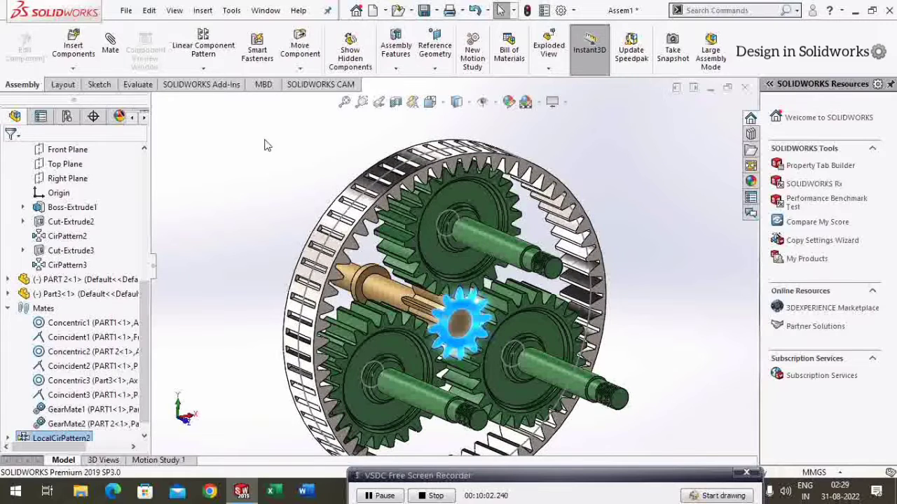
drag(475, 308, 479, 310)
Fit the whole assembly in view and choose Save As
click(274, 171)
key(f)
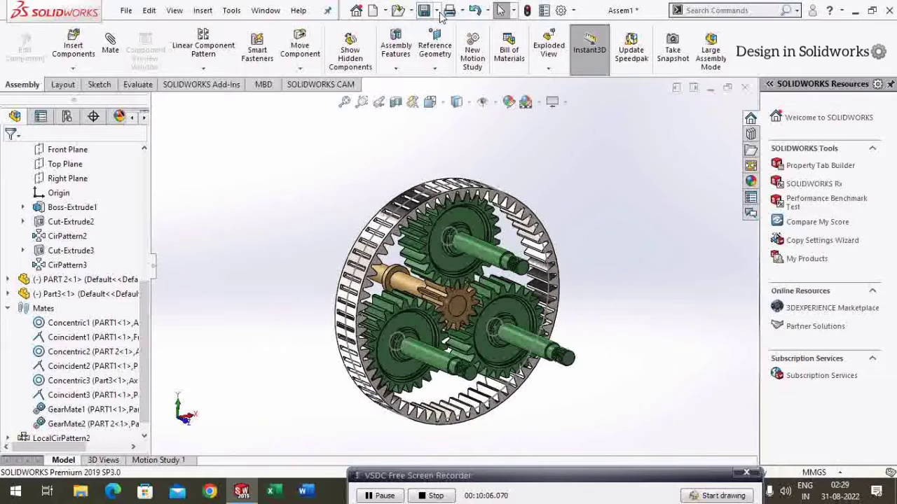
click(436, 10)
click(446, 44)
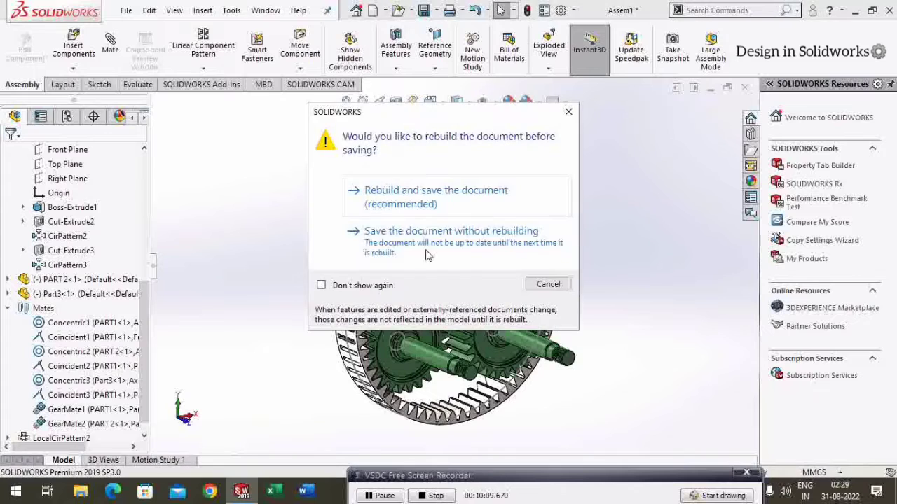
Save the assembly as Assem1 without rebuilding it
click(400, 174)
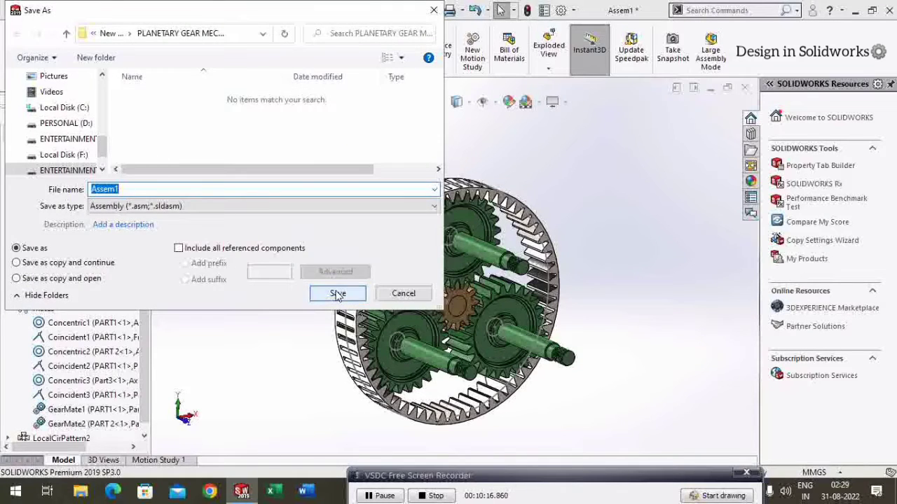
click(338, 294)
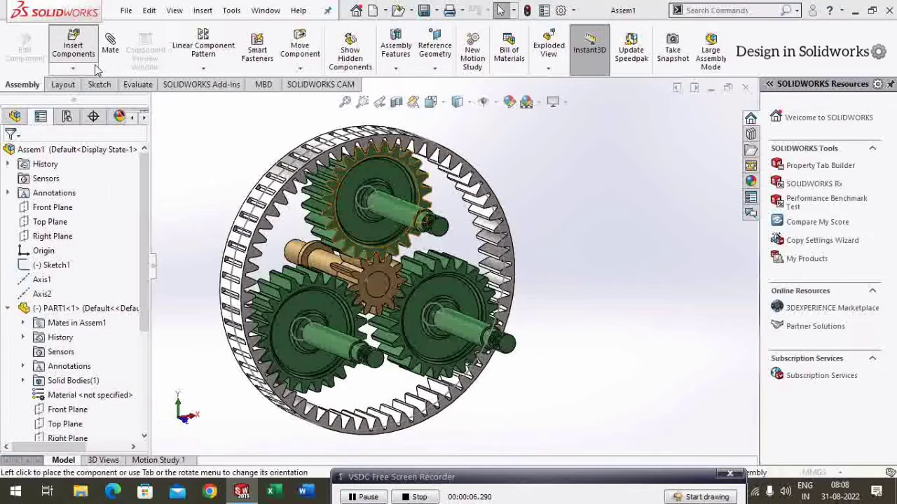
Insert Part4, the red carrier, and drop it beside the ring gear
click(62, 381)
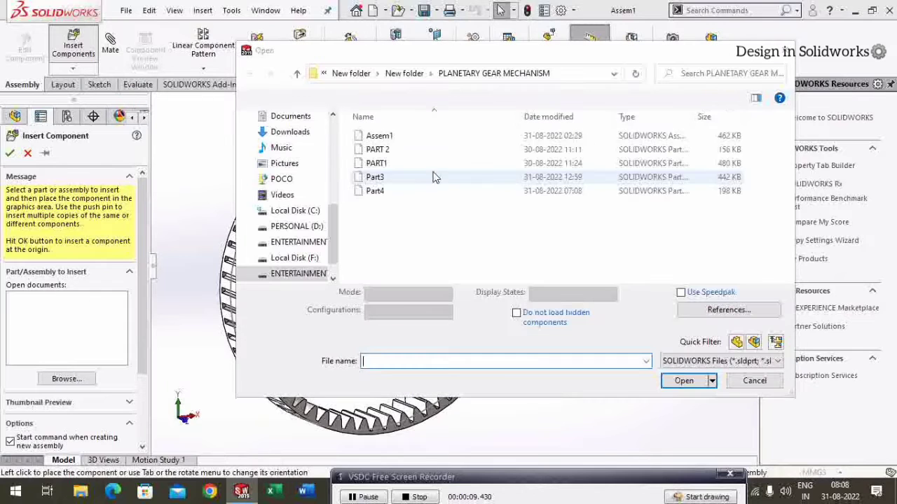
click(414, 192)
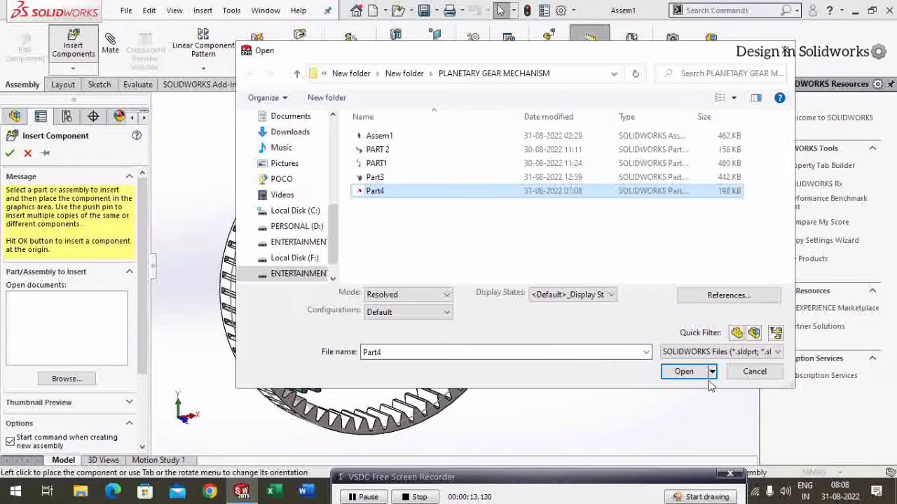
click(704, 382)
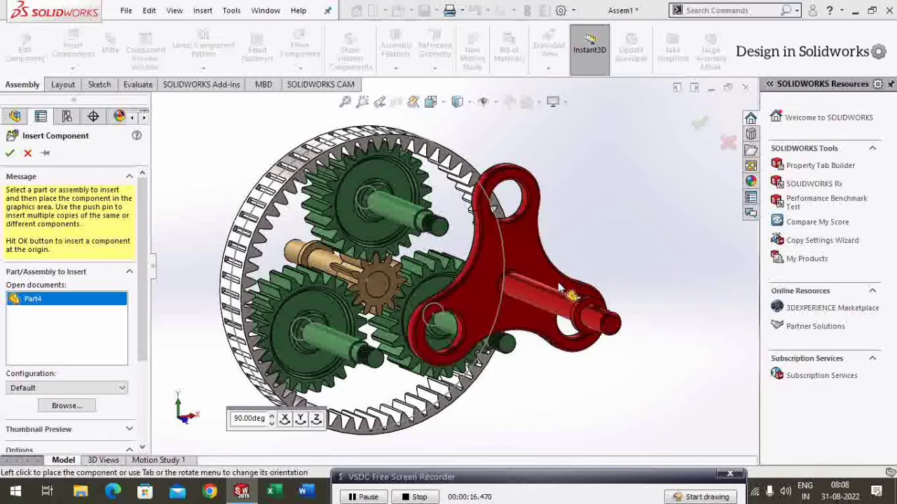
click(398, 231)
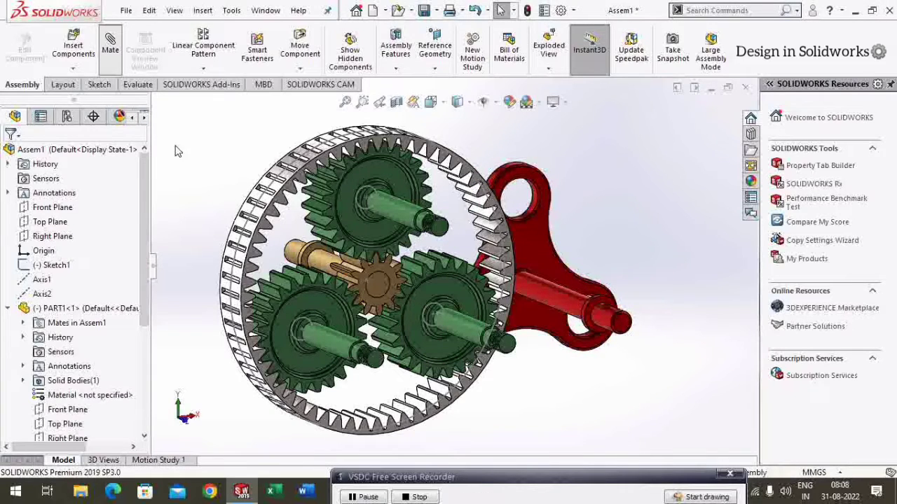
Mate the carrier's central face concentric to Axis1
click(156, 103)
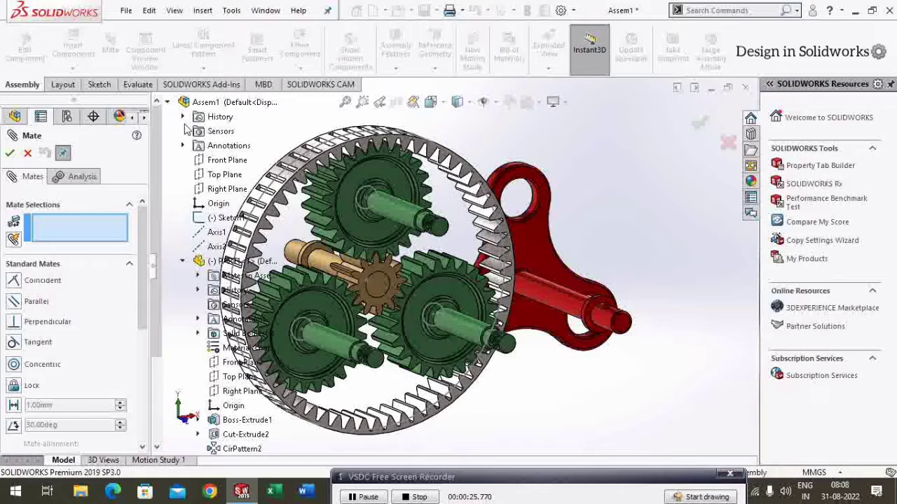
click(217, 231)
click(556, 303)
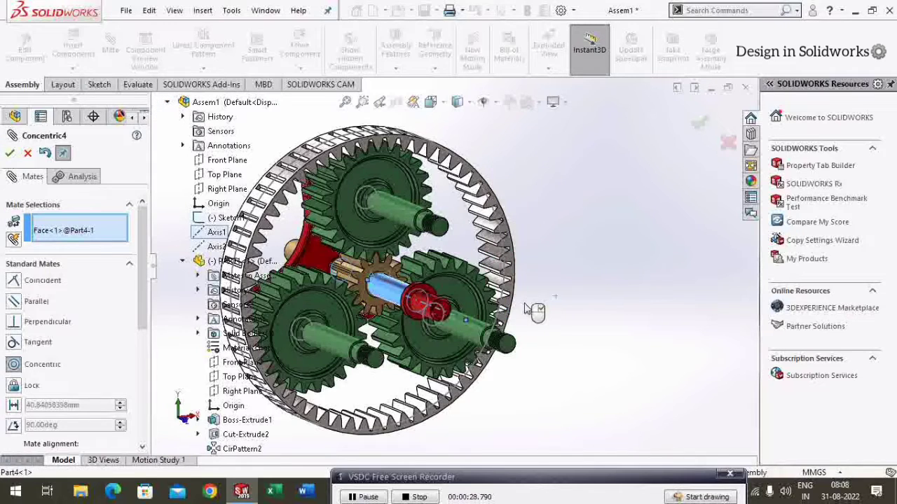
click(705, 325)
Make a carrier hole concentric with a planet gear shaft
mouse_move(431, 308)
mouse_down()
mouse_move(463, 366)
mouse_move(501, 354)
mouse_up()
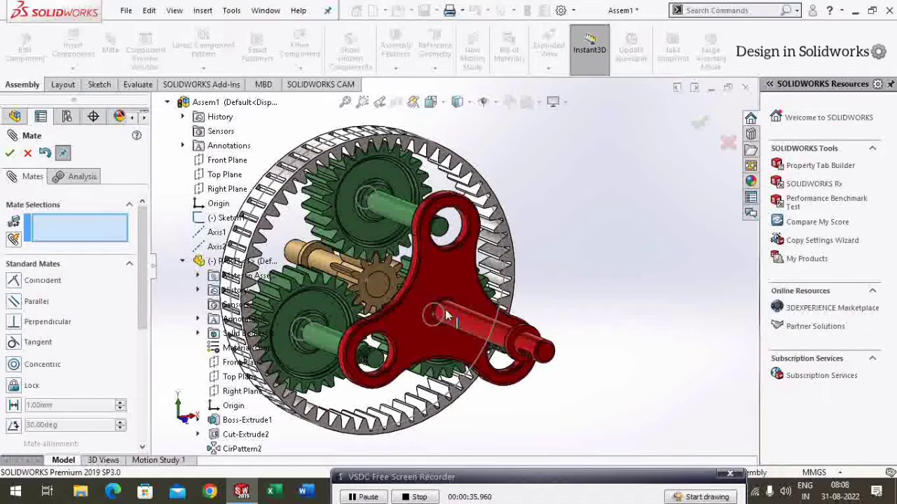
click(462, 238)
click(452, 228)
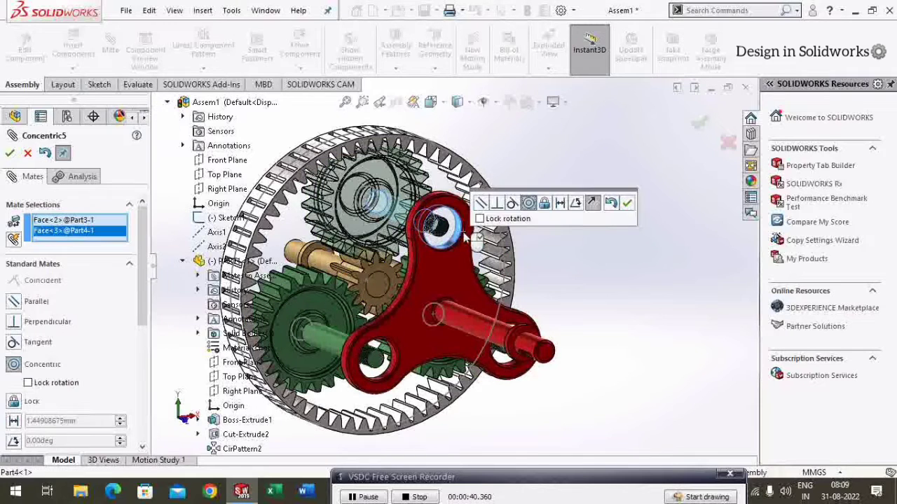
click(628, 203)
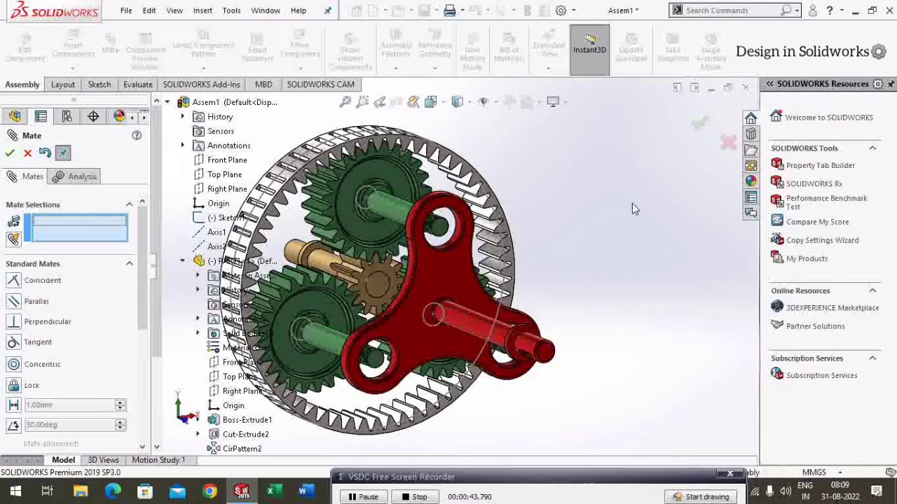
Add a coincident mate between the carrier hole face and the planet gear face
scroll(394, 356, down, 3)
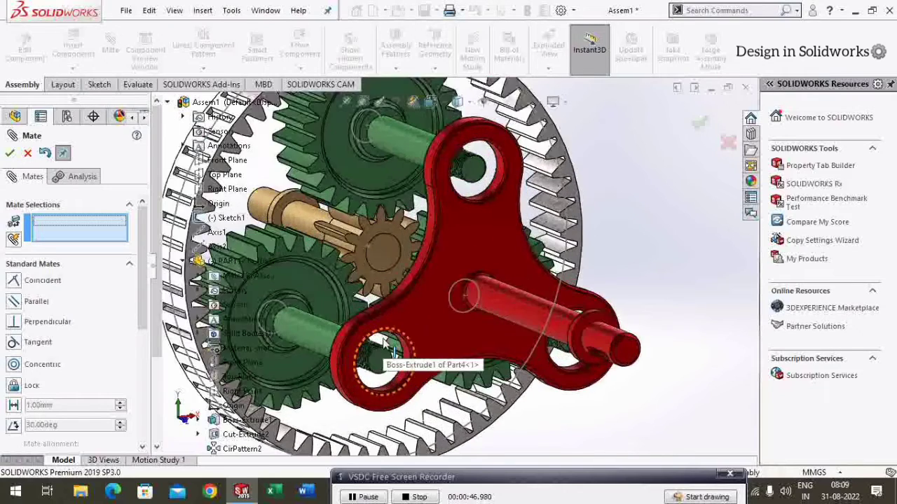
scroll(382, 361, down, 3)
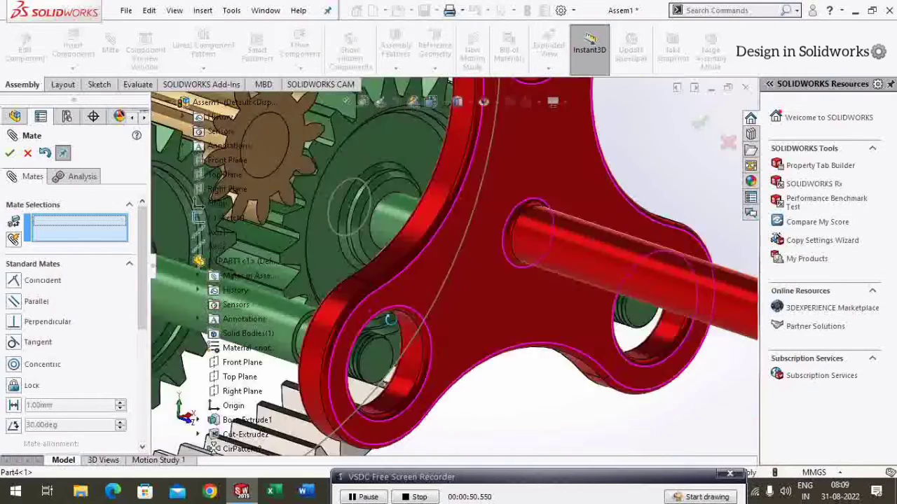
middle_drag(369, 318, 430, 335)
click(410, 215)
middle_drag(371, 241, 372, 243)
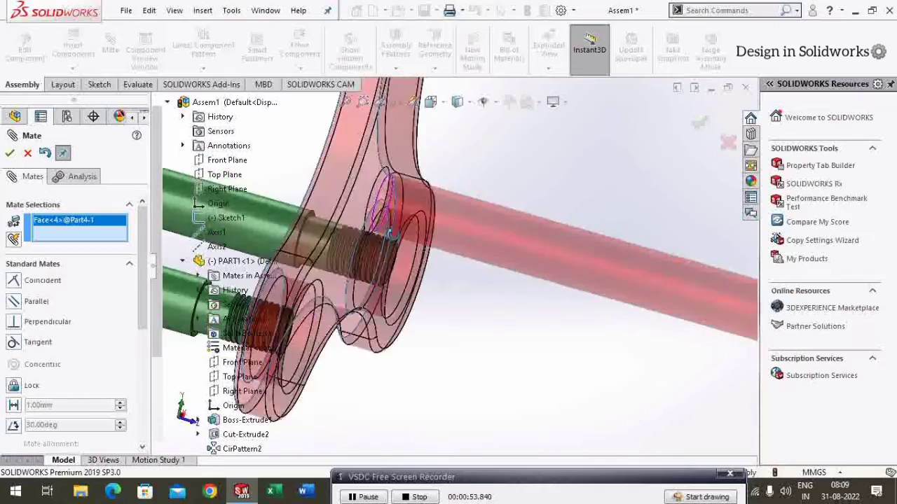
scroll(371, 243, up, 3)
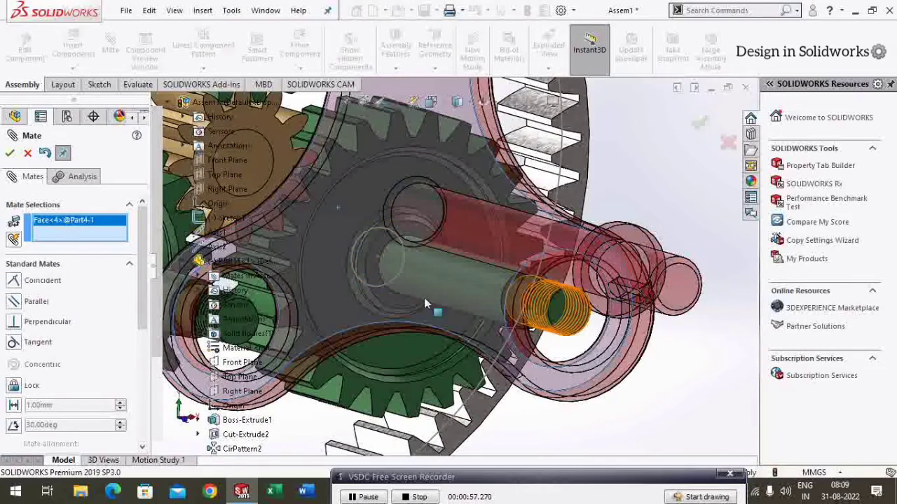
middle_drag(409, 274, 323, 287)
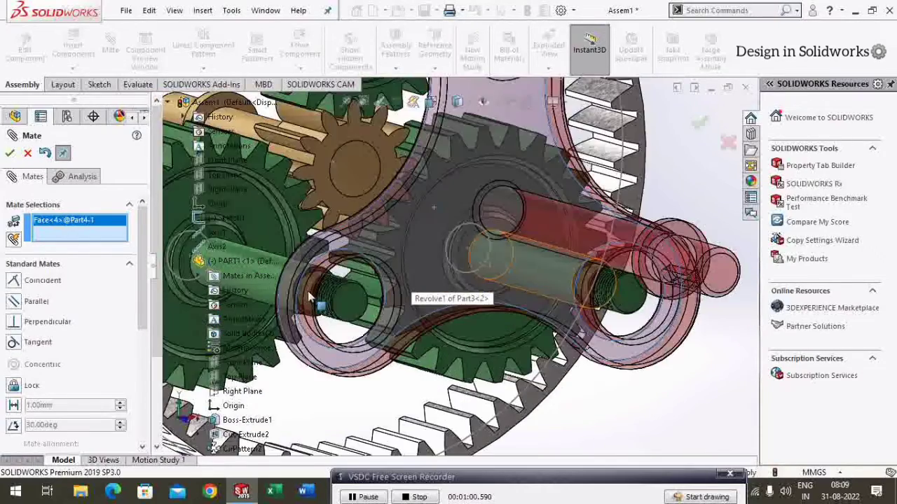
scroll(308, 297, down, 3)
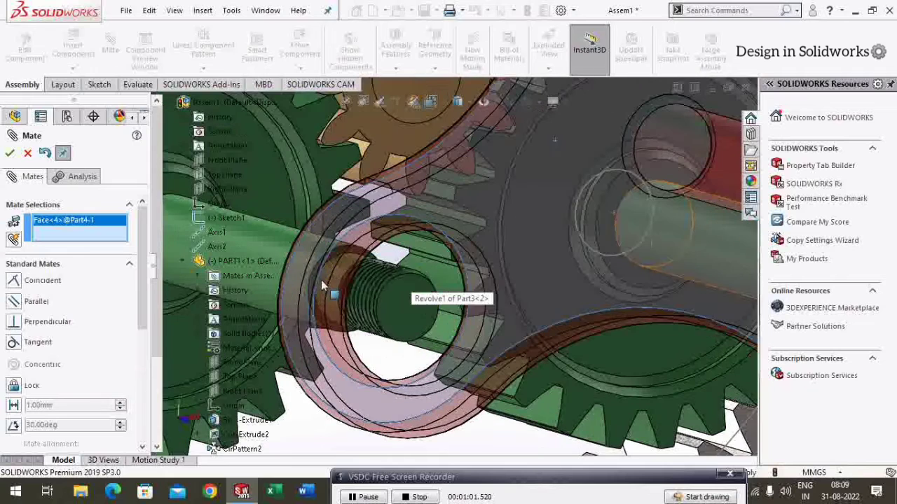
click(347, 255)
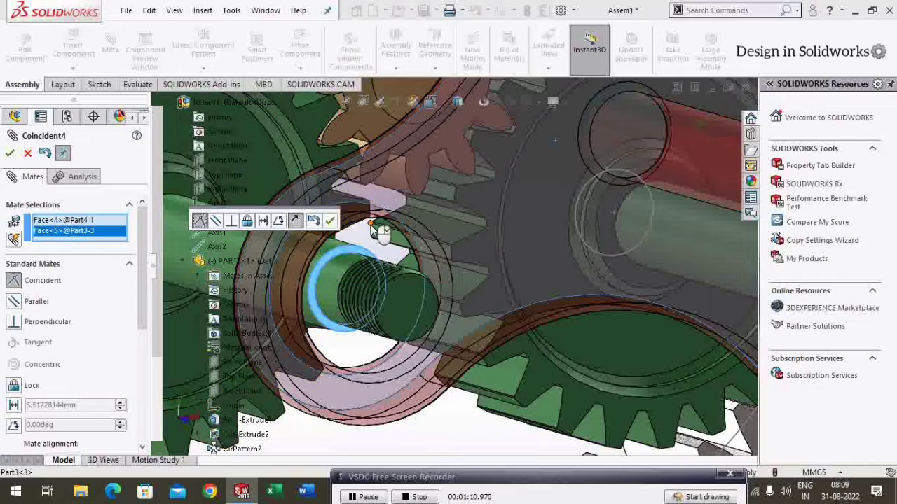
click(330, 221)
scroll(467, 257, up, 3)
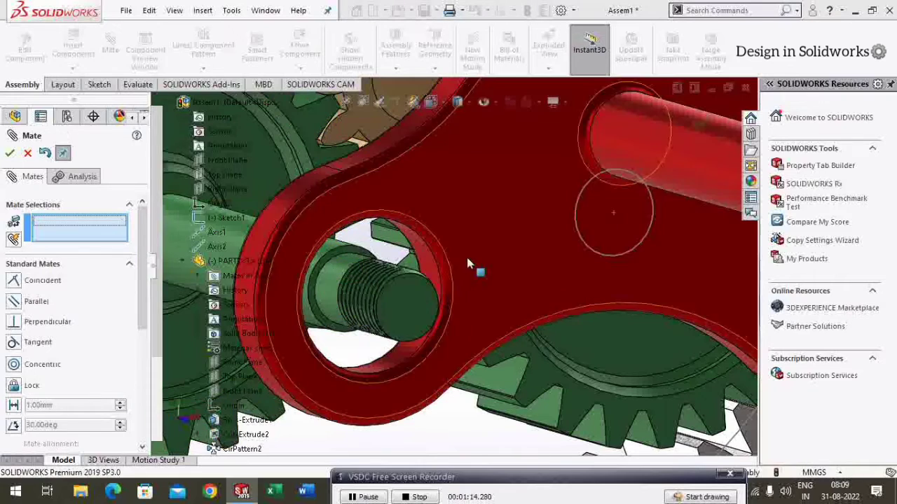
scroll(466, 257, up, 2)
scroll(470, 262, up, 2)
scroll(469, 262, up, 2)
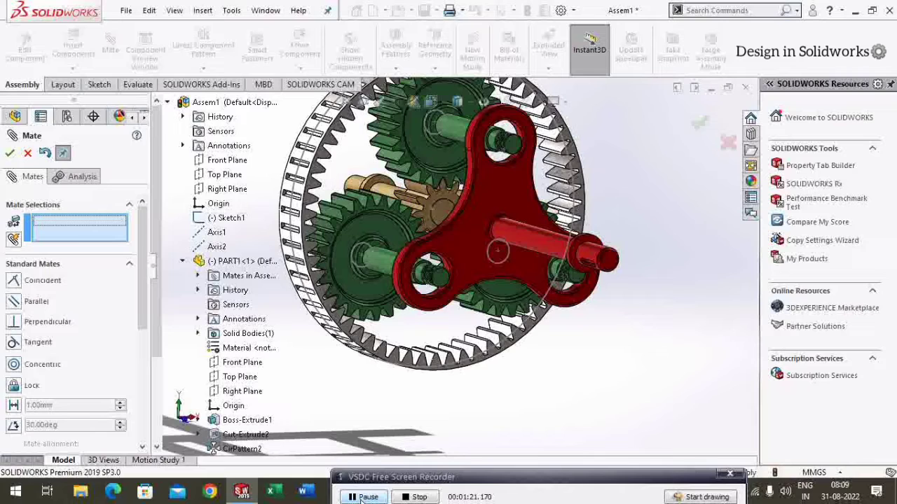
click(9, 153)
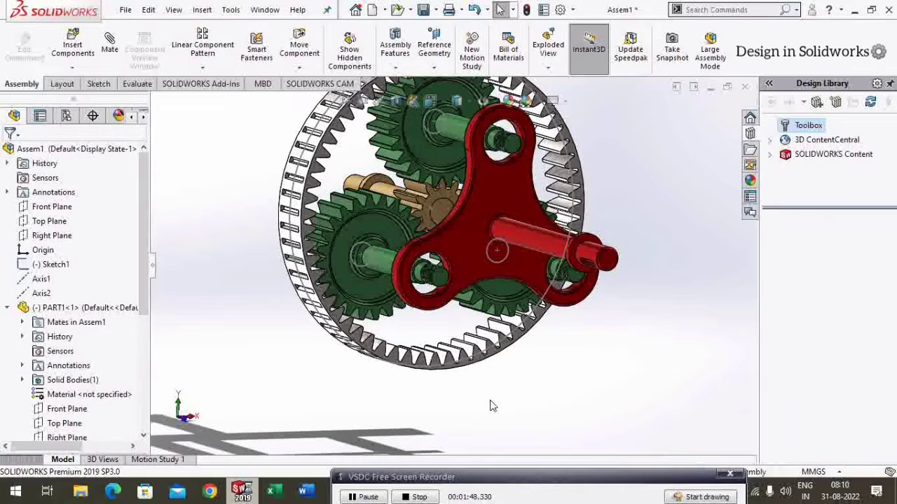
Load the Toolbox add-in and browse to ANSI Metric > Bearings > Ball Bearings in the Design Library
click(808, 125)
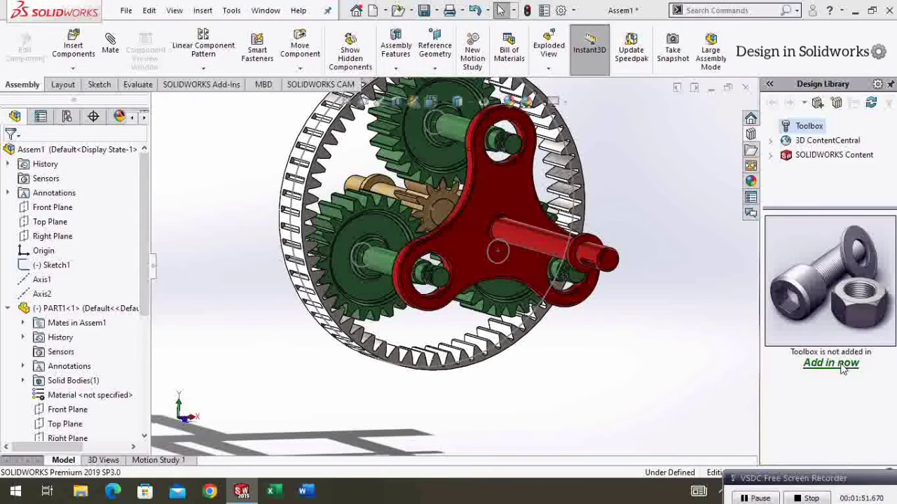
click(832, 363)
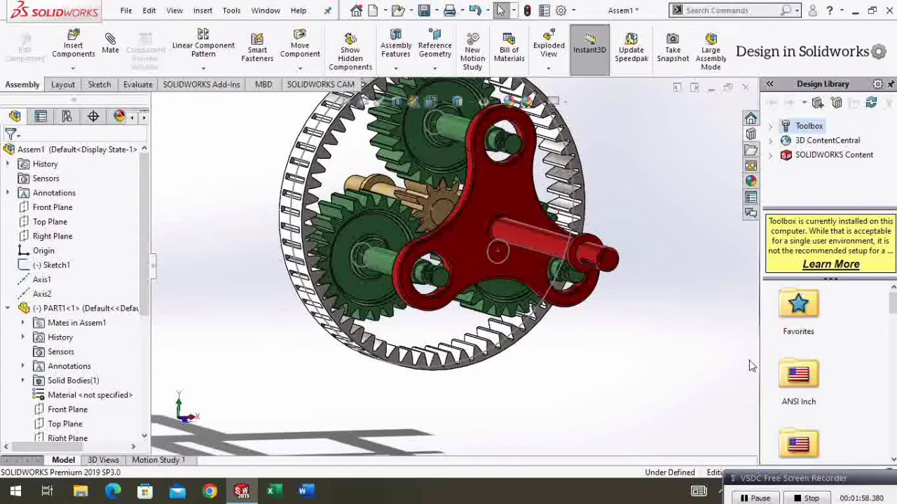
scroll(805, 357, down, 1)
click(806, 353)
double_click(802, 348)
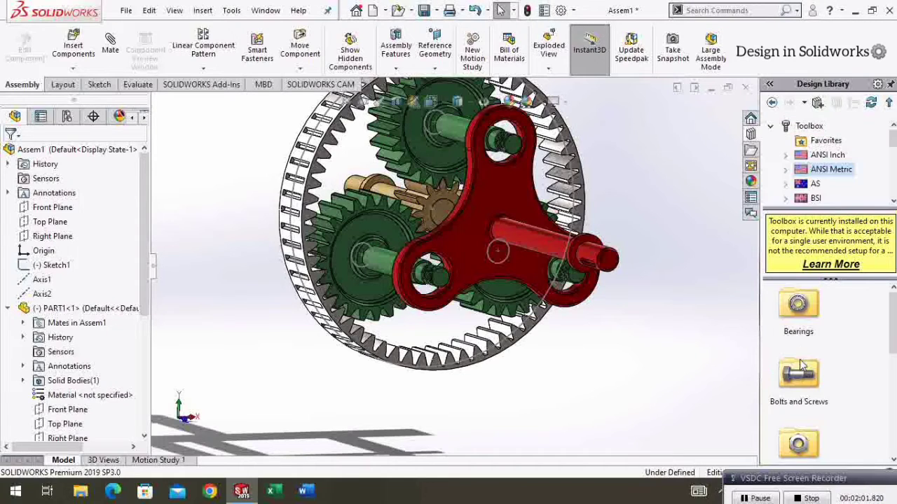
double_click(807, 310)
click(806, 308)
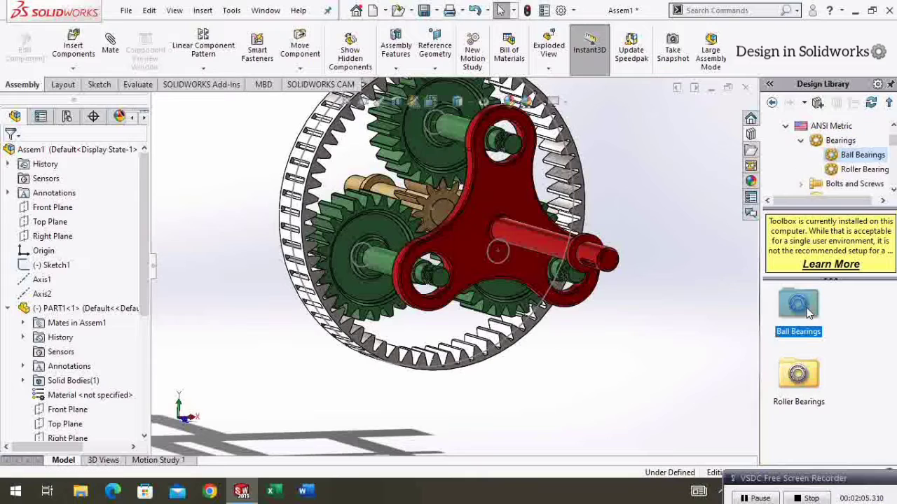
double_click(803, 335)
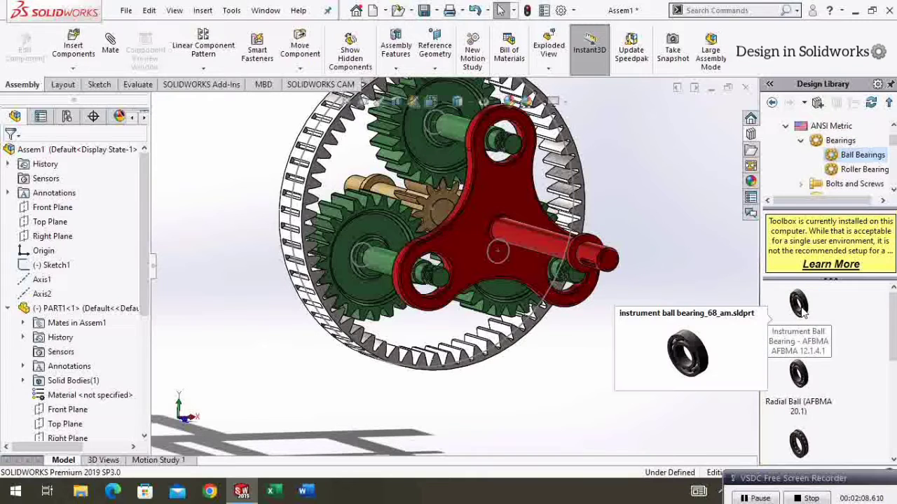
Place an Instrument Ball Bearing of size 0030-10 on the red carrier's pin
drag(803, 313, 747, 294)
drag(666, 302, 488, 310)
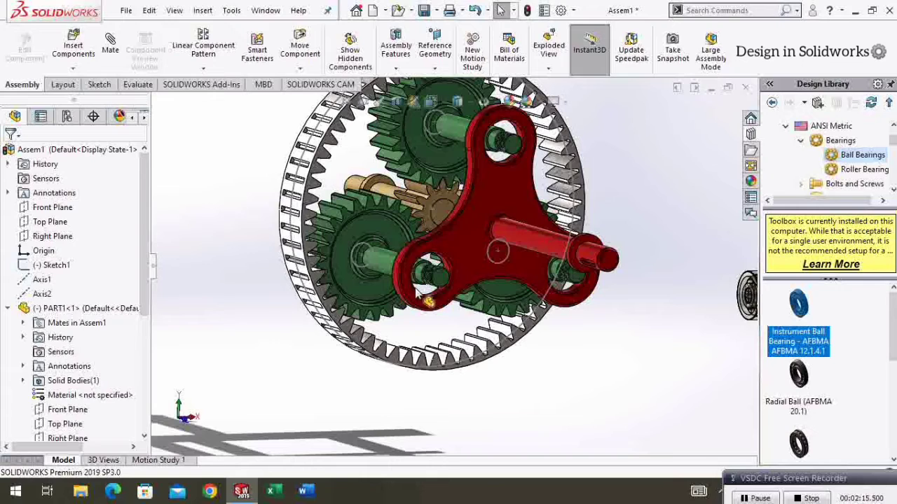
drag(425, 298, 446, 275)
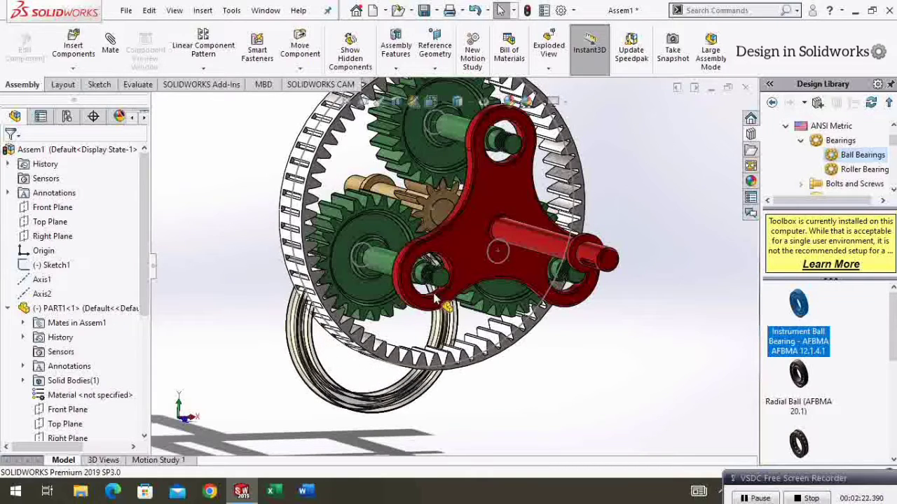
drag(446, 275, 435, 299)
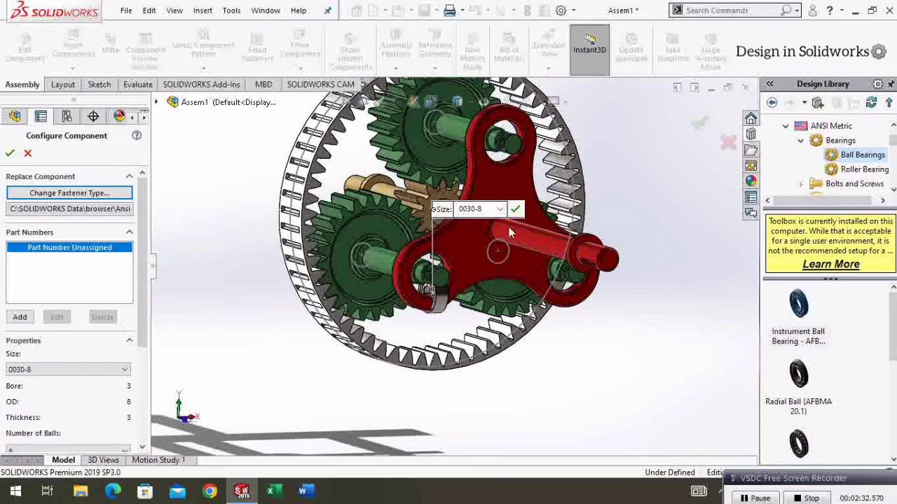
click(49, 369)
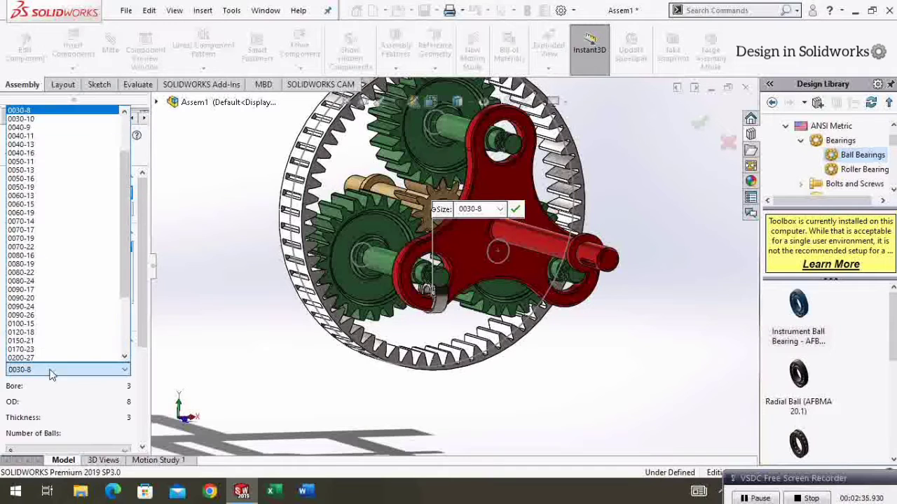
click(72, 123)
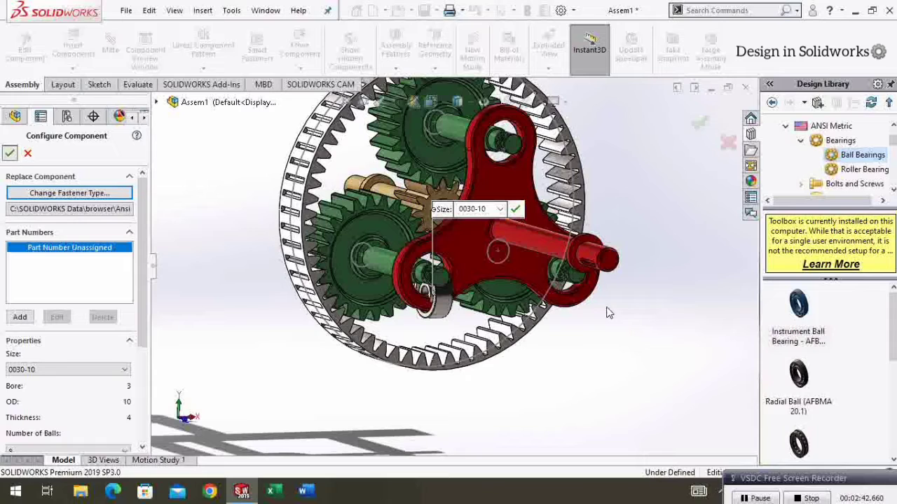
key(Return)
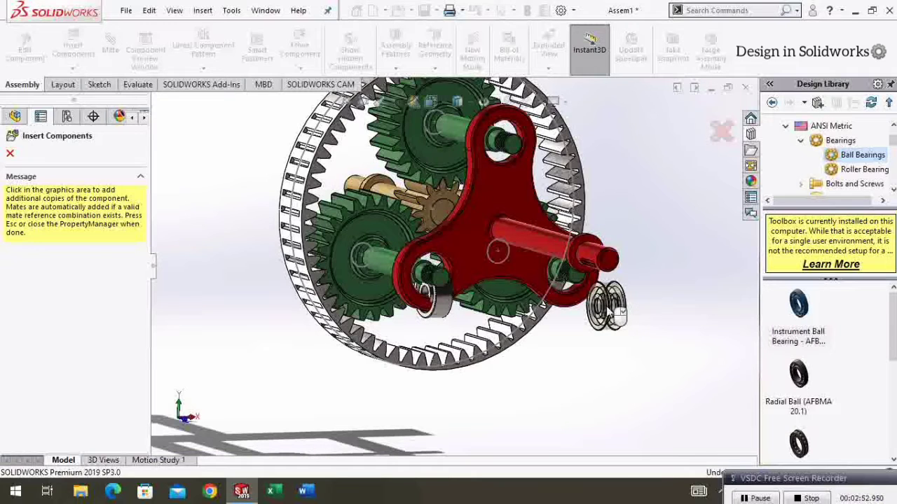
click(11, 154)
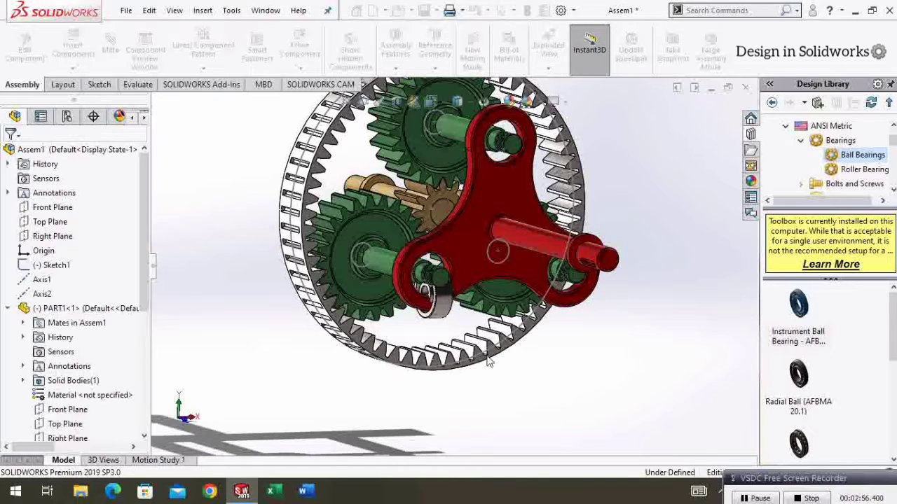
Make the bearing's inner race concentric with the left gear's bore
scroll(74, 287, down, 3)
scroll(74, 291, down, 2)
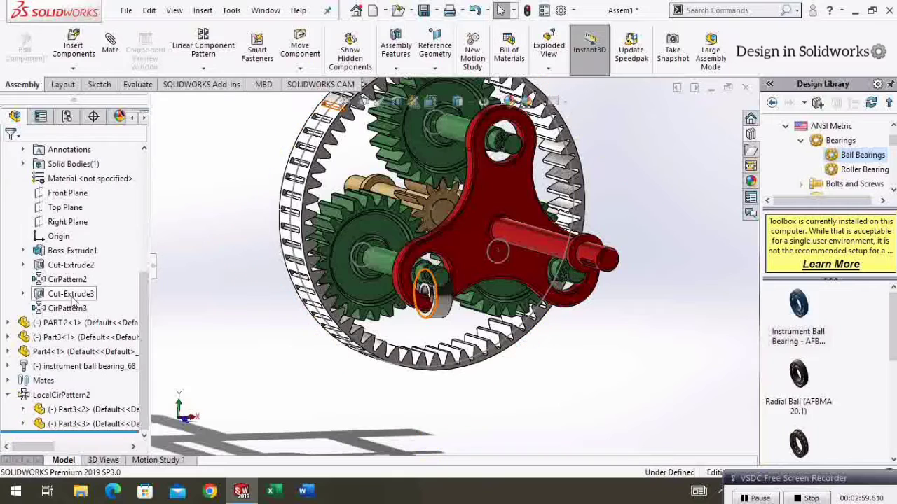
click(8, 380)
scroll(42, 379, down, 4)
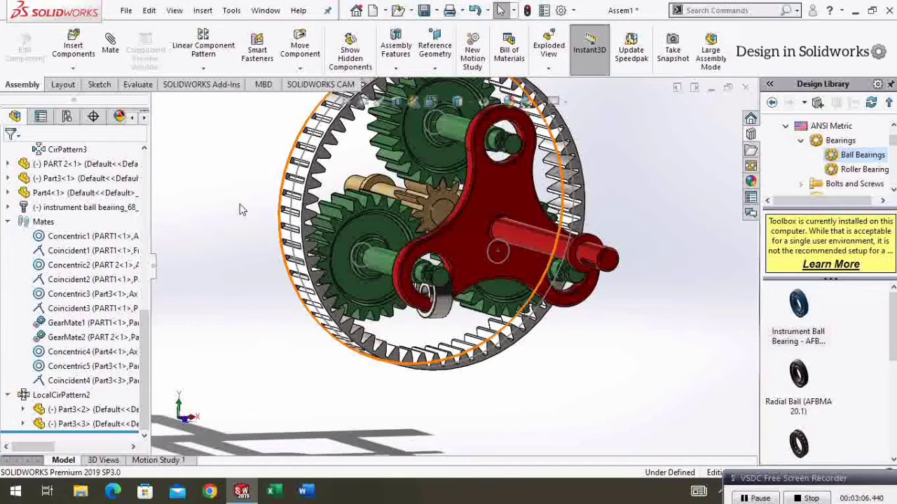
click(118, 56)
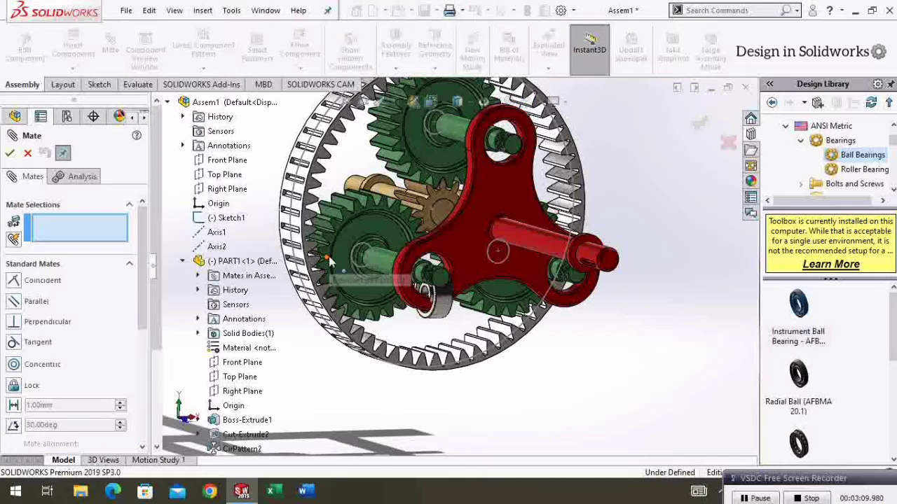
click(393, 277)
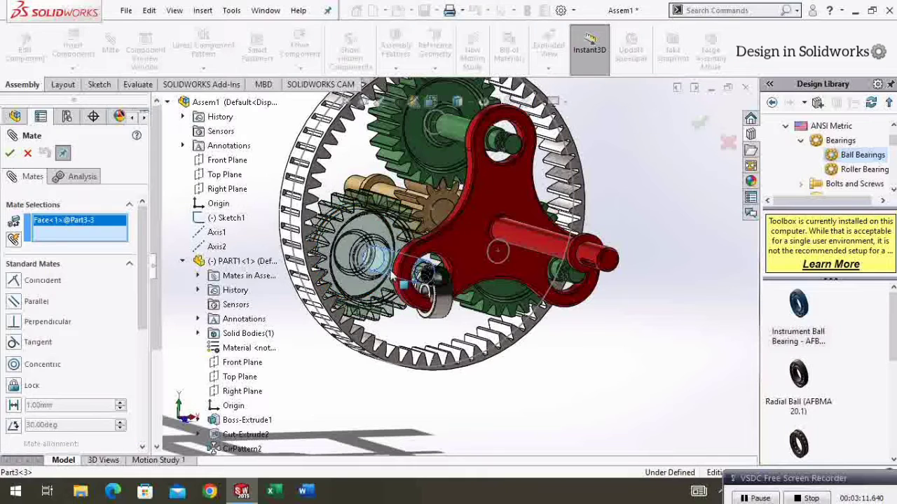
click(424, 294)
click(592, 314)
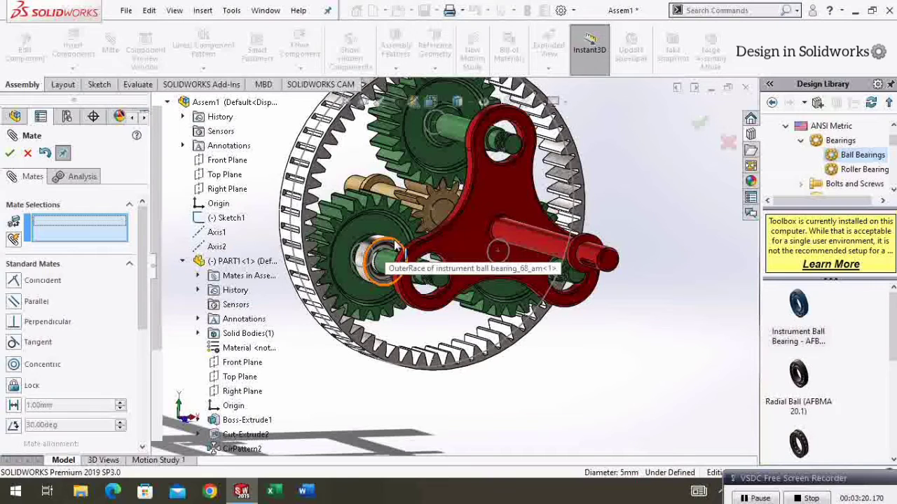
Seat the bearing face flush against the red carrier with a coincident mate
scroll(391, 247, down, 2)
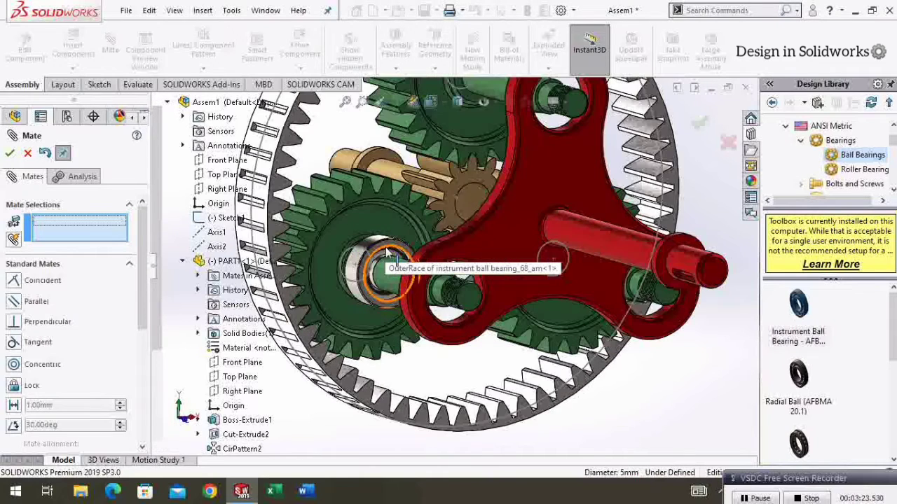
click(385, 249)
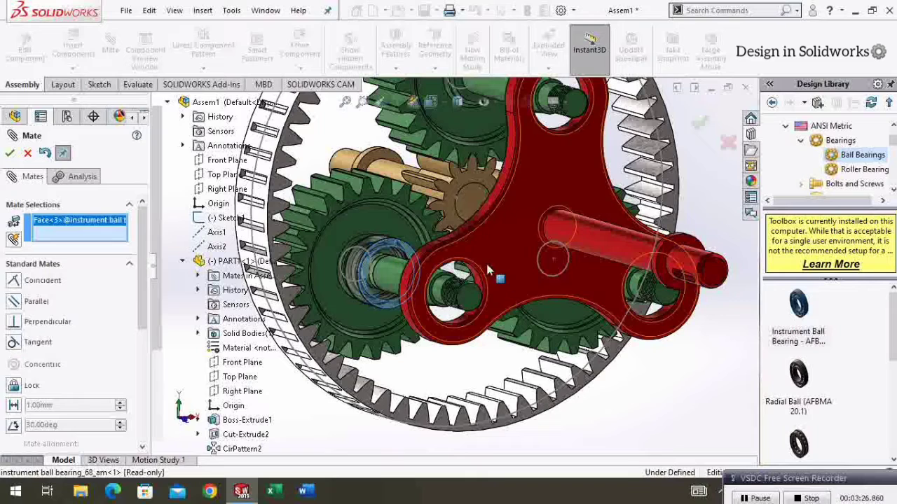
click(488, 267)
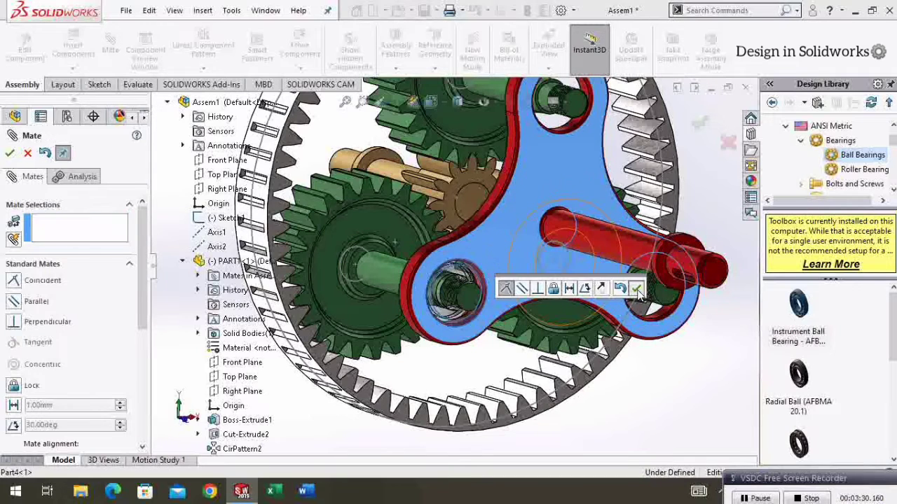
click(636, 296)
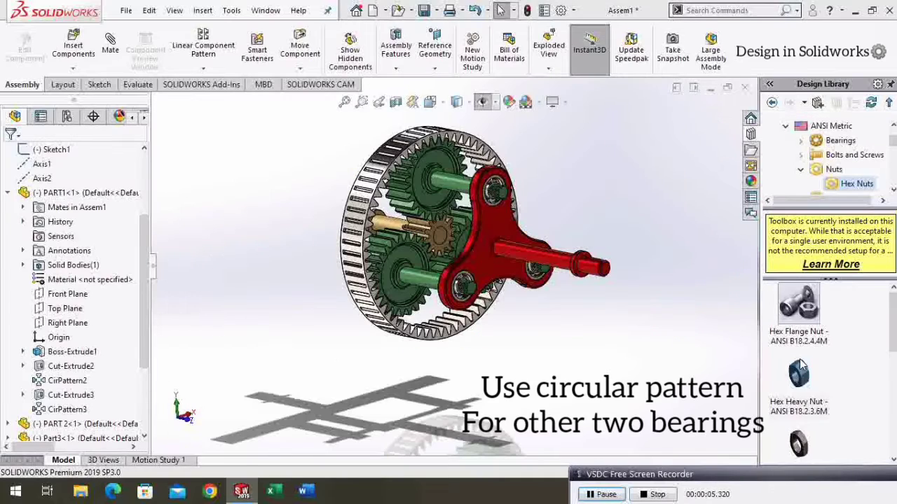
Try inserting the Hex Flange Nut and dismiss the corrupt-file error
scroll(799, 392, down, 1)
scroll(799, 392, down, 3)
scroll(798, 392, up, 5)
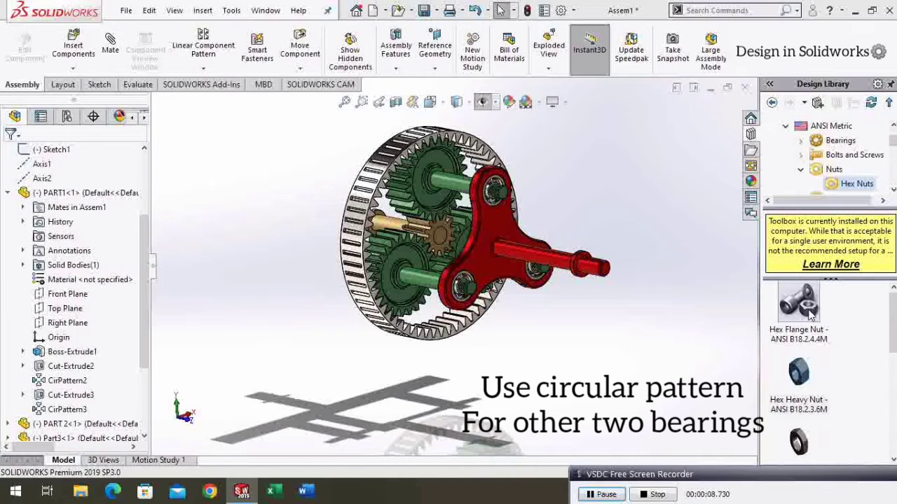
drag(799, 305, 641, 286)
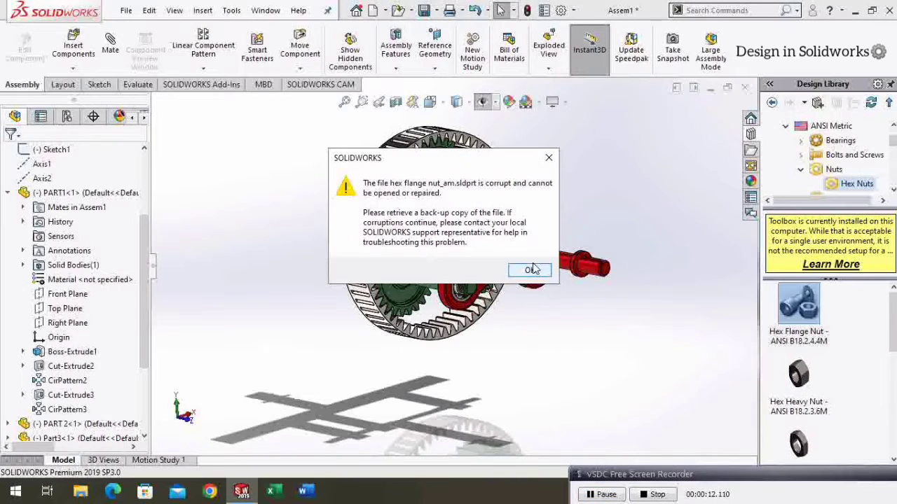
click(531, 271)
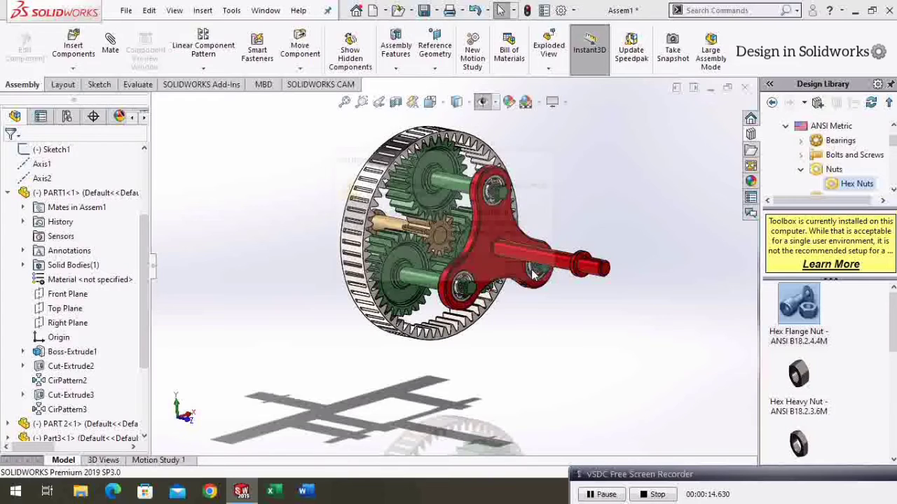
Navigate the Design Library back to the ANSI Metric Nuts folder
double_click(817, 125)
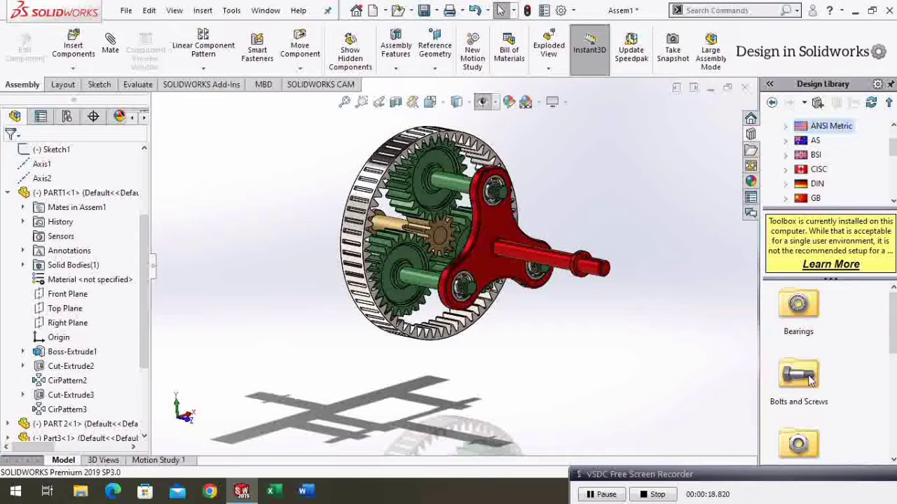
scroll(809, 372, down, 3)
scroll(805, 350, up, 3)
click(773, 102)
click(771, 102)
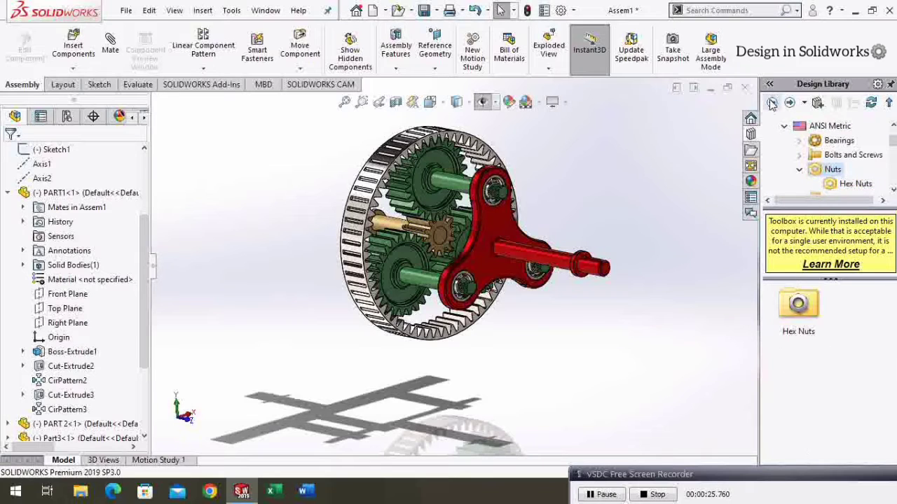
Open Hex Nuts, try a hex heavy nut on the shaft, then cancel it
double_click(804, 312)
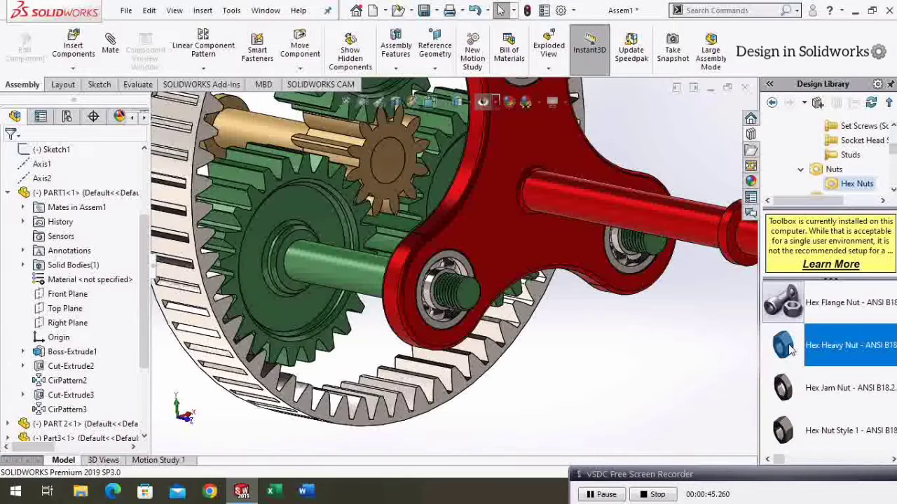
mouse_move(533, 303)
mouse_down()
mouse_move(452, 322)
mouse_move(448, 314)
mouse_up()
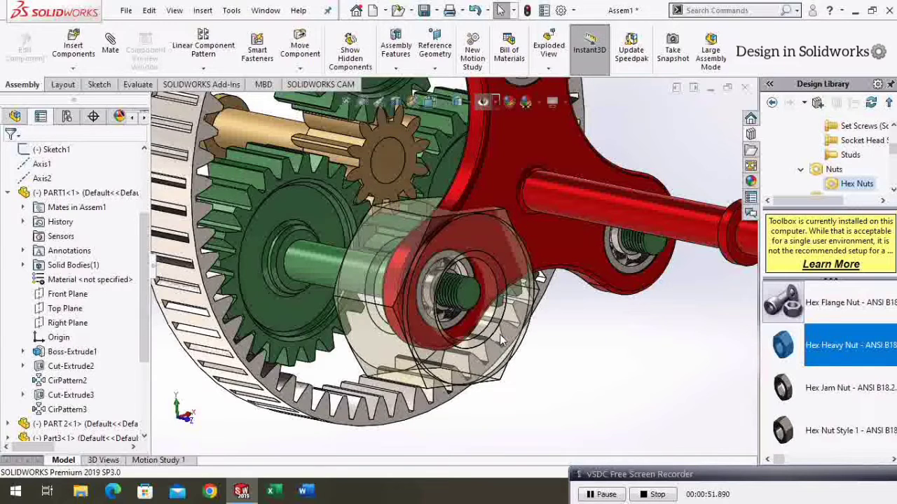
click(42, 369)
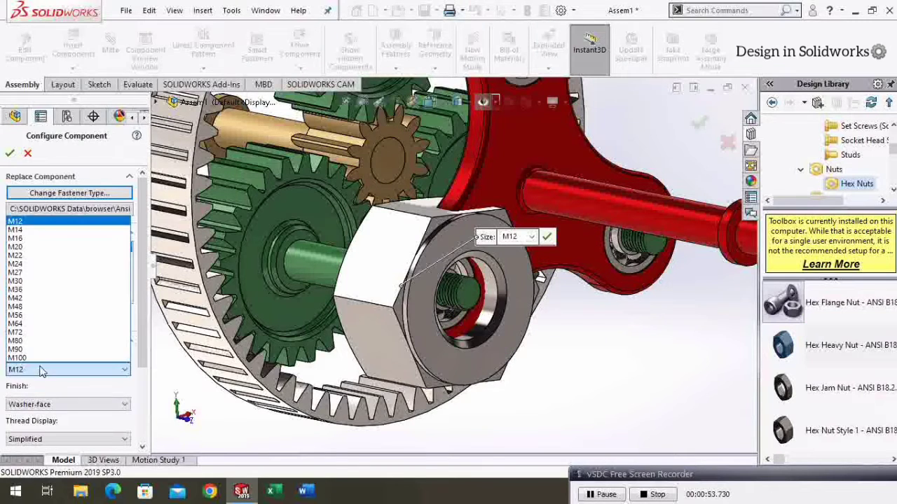
click(28, 153)
click(28, 152)
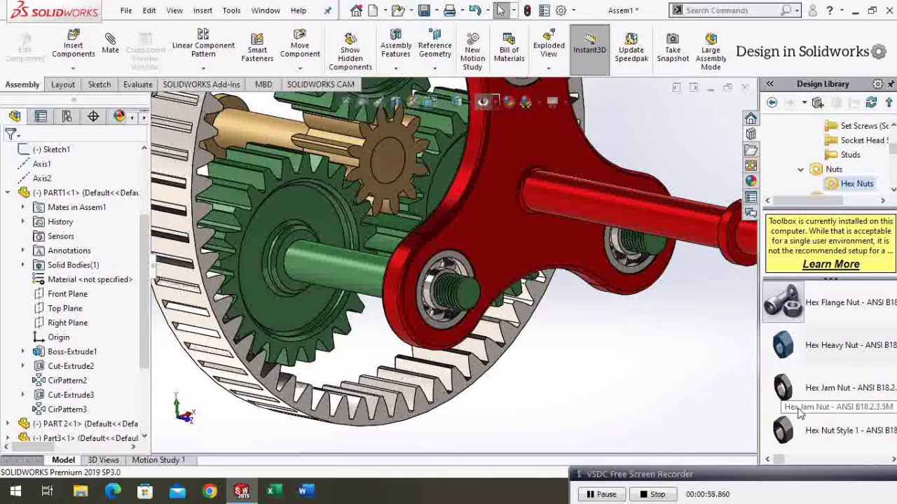
Place Hex Nut Style 1 on the shaft, sized M5 with cosmetic thread display
drag(786, 417, 704, 384)
drag(466, 279, 455, 299)
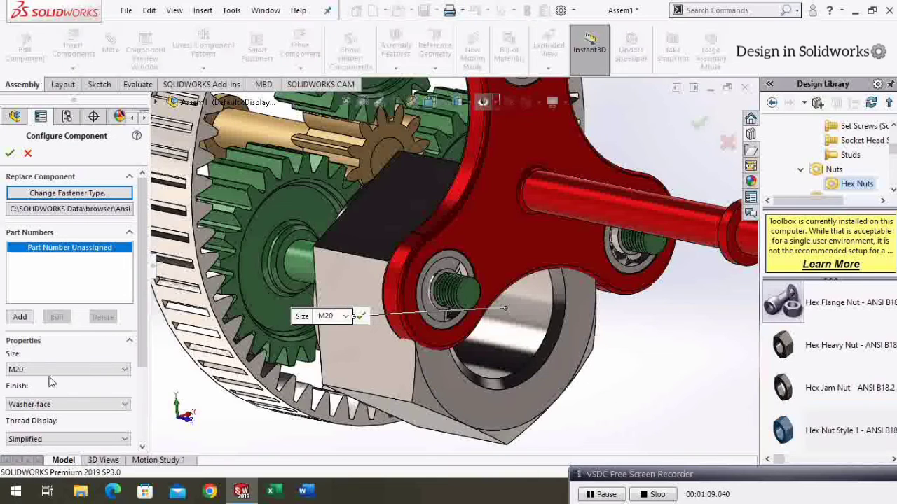
click(49, 370)
click(54, 267)
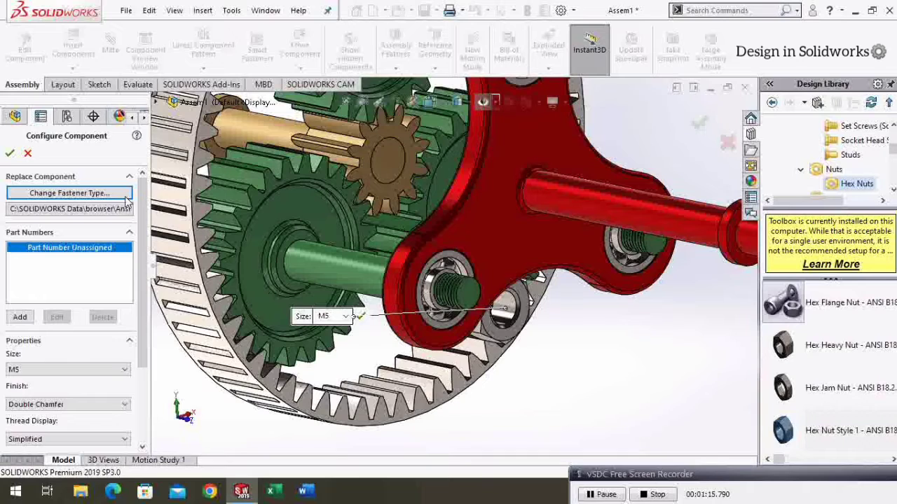
click(49, 439)
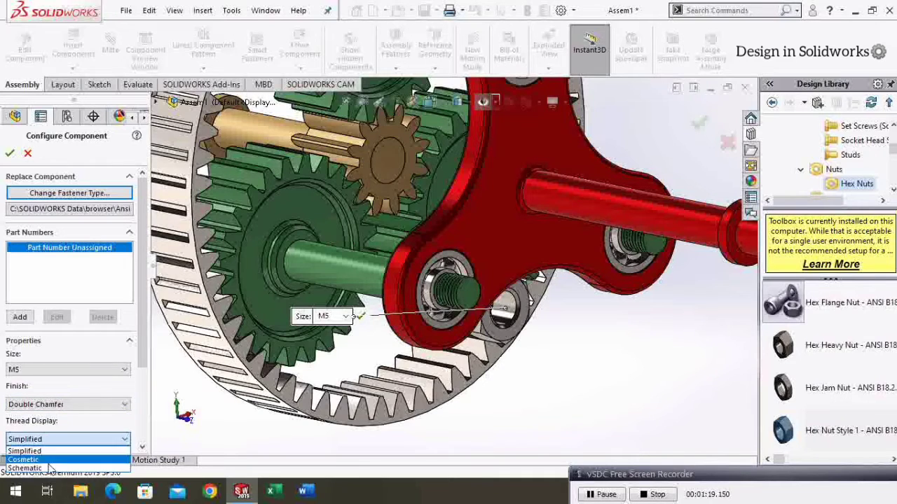
click(42, 457)
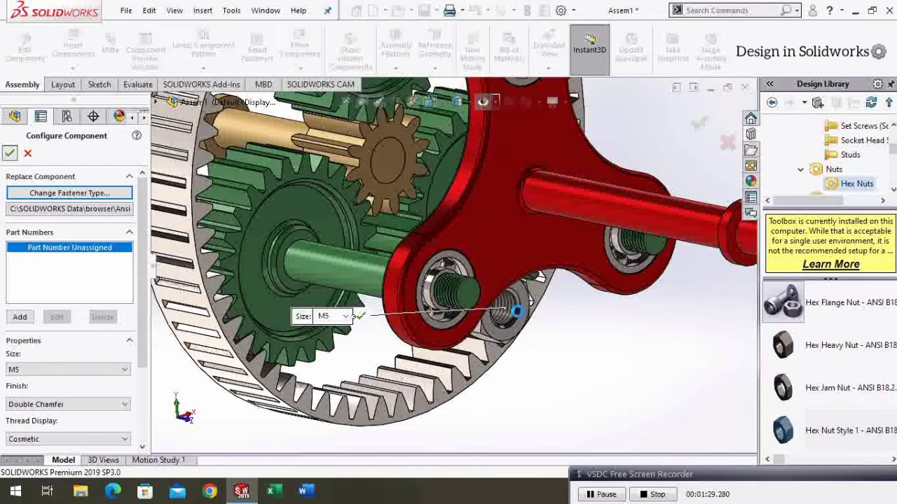
Accept the M5 nut and make its bore concentric with the green shaft
click(359, 316)
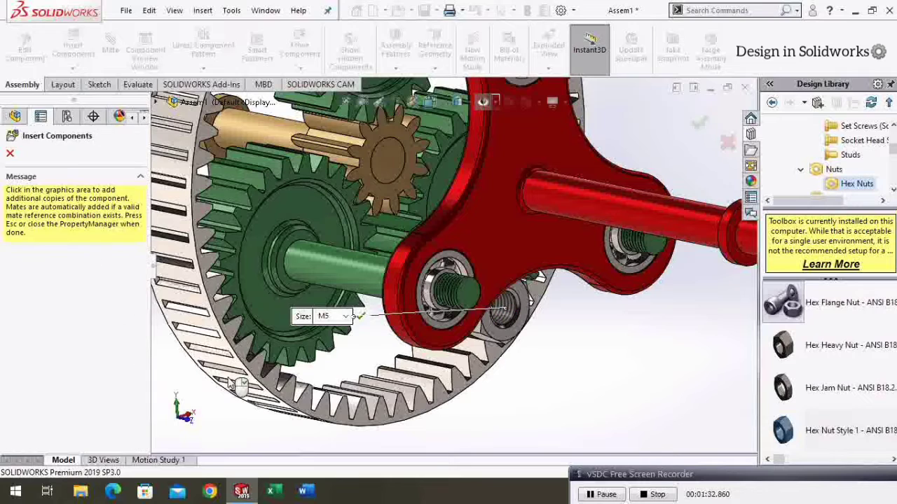
click(9, 154)
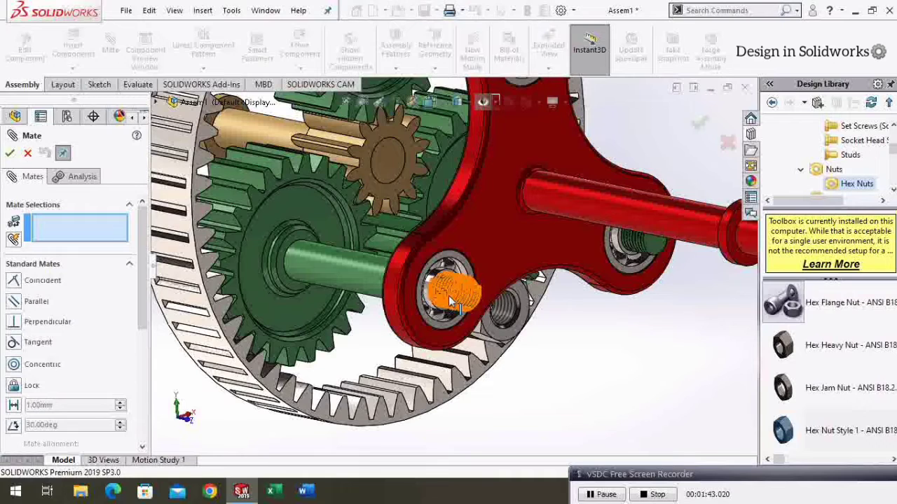
click(508, 316)
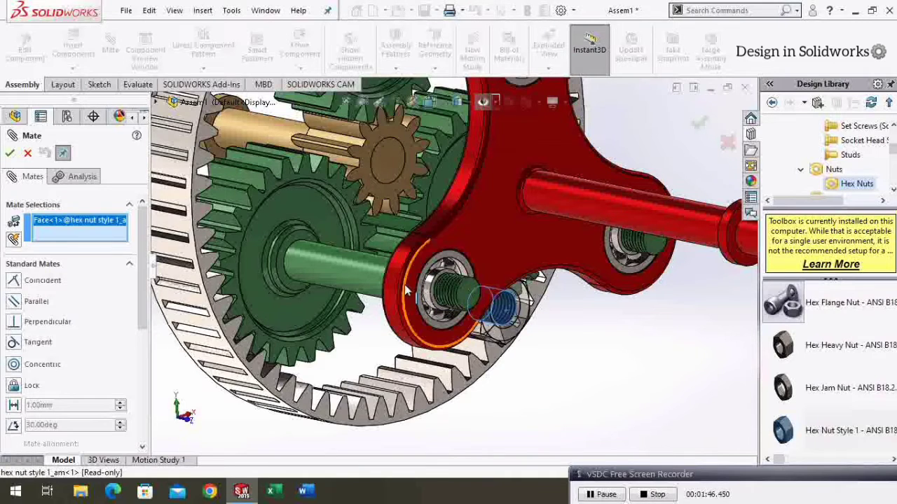
click(335, 279)
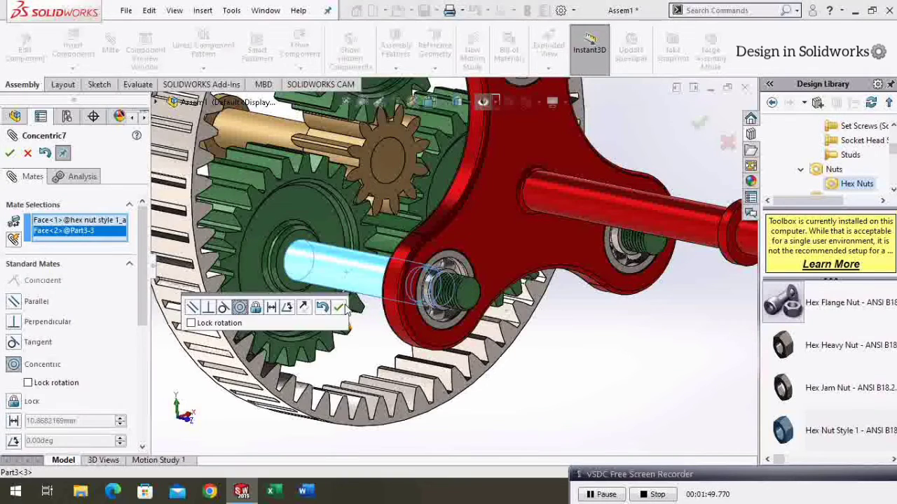
click(338, 307)
Seat the nut's flat face against the red carrier with a coincident mate
click(442, 322)
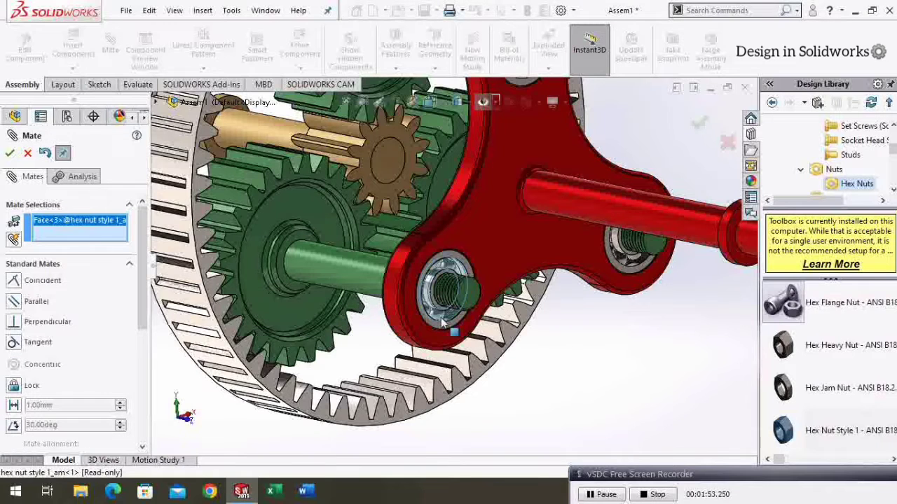
click(474, 301)
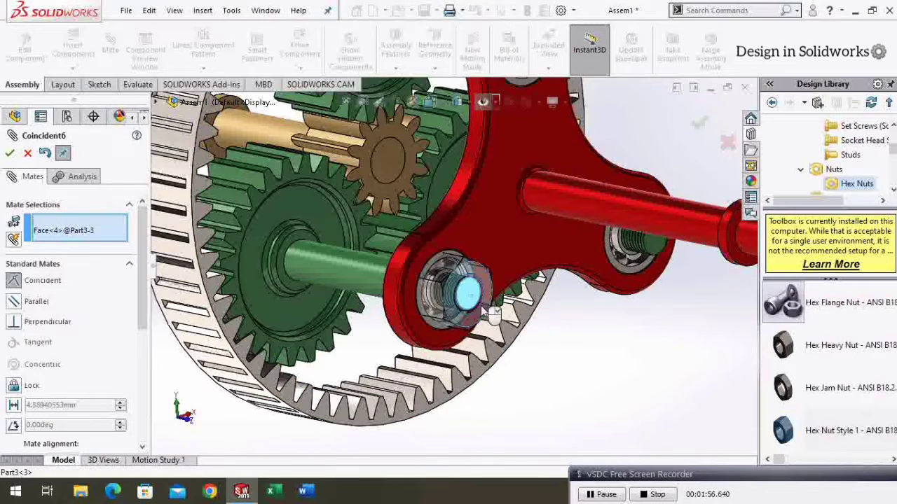
click(628, 327)
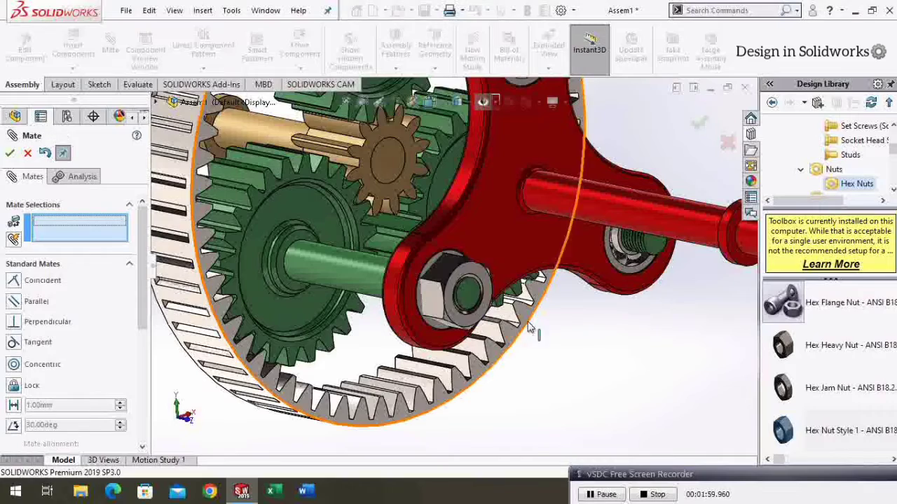
middle_drag(602, 330, 496, 319)
key(ctrl+7)
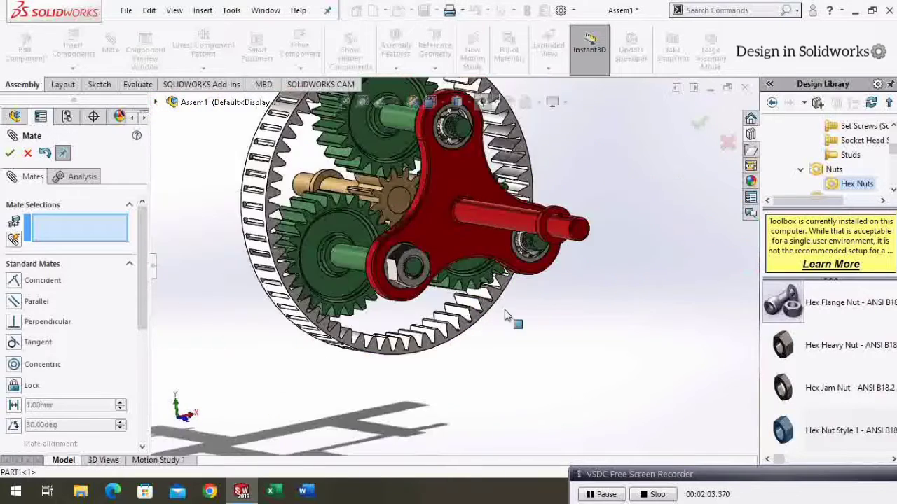
Circularly pattern the hex nut into 3 instances around the red shaft axis
click(10, 154)
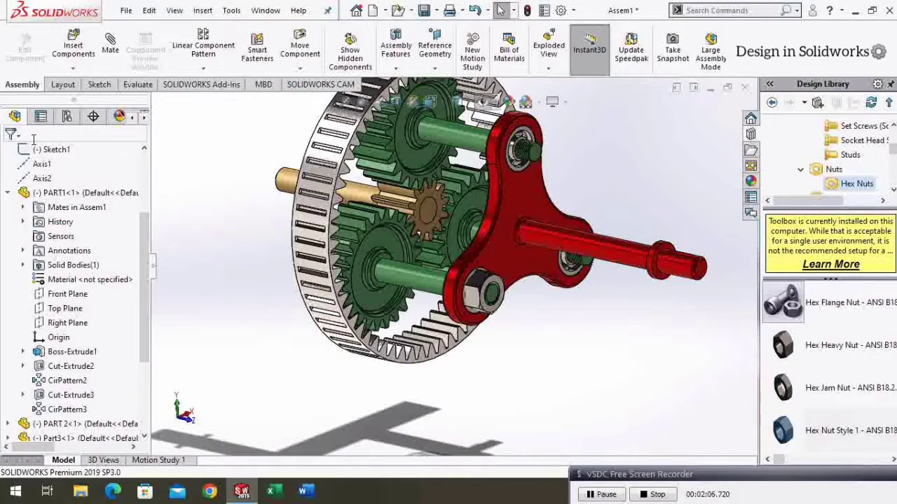
click(209, 69)
click(217, 100)
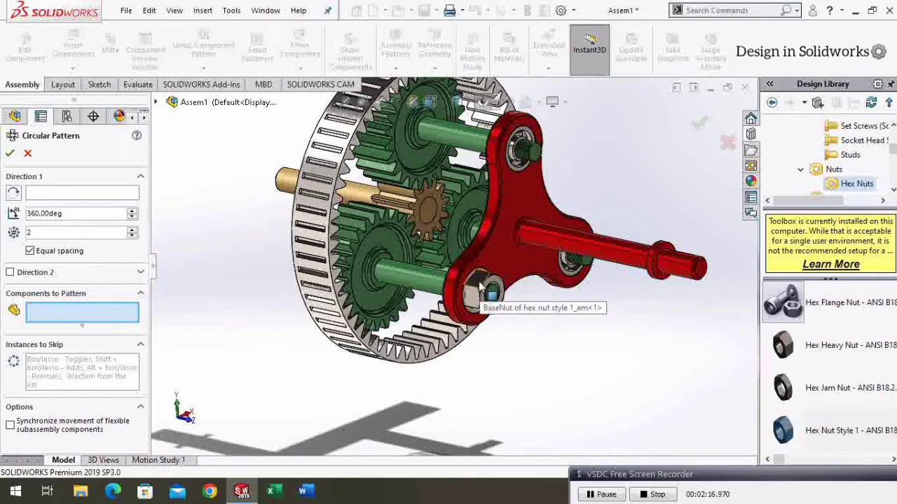
click(480, 294)
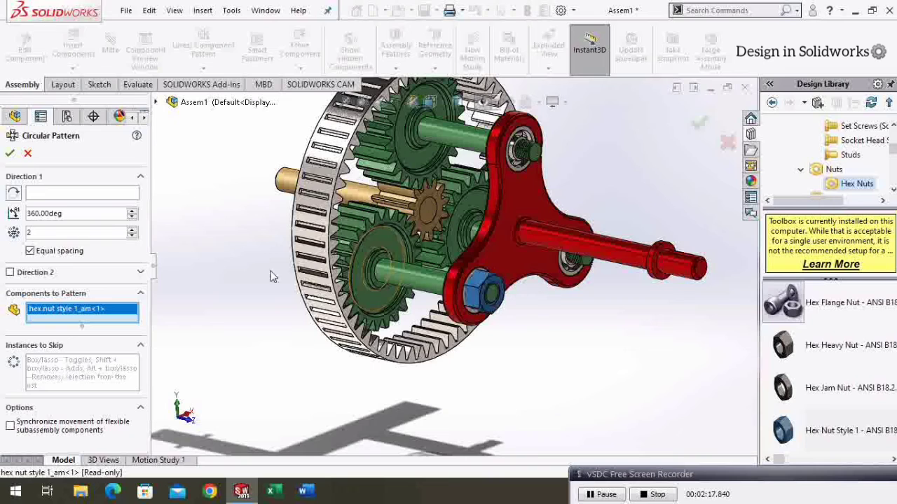
click(83, 191)
click(560, 238)
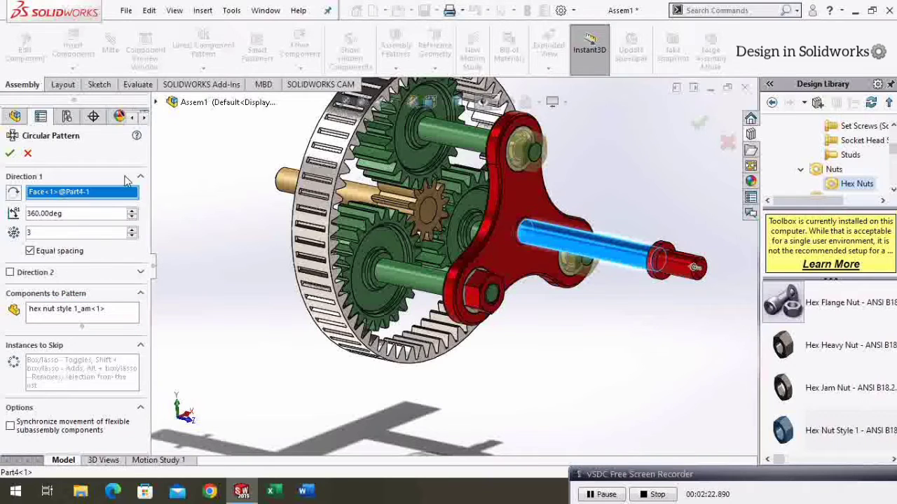
click(10, 154)
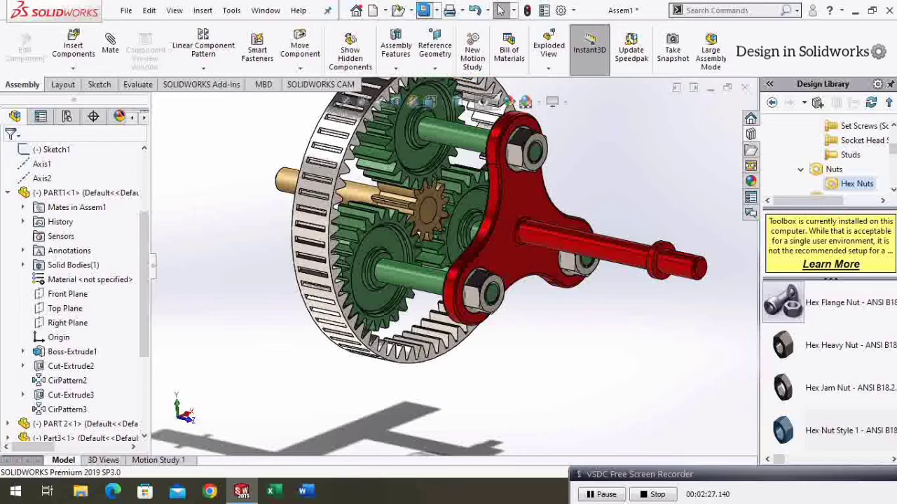
Save, open Motion Study 1 and stretch its animation length to 6 seconds
key(f)
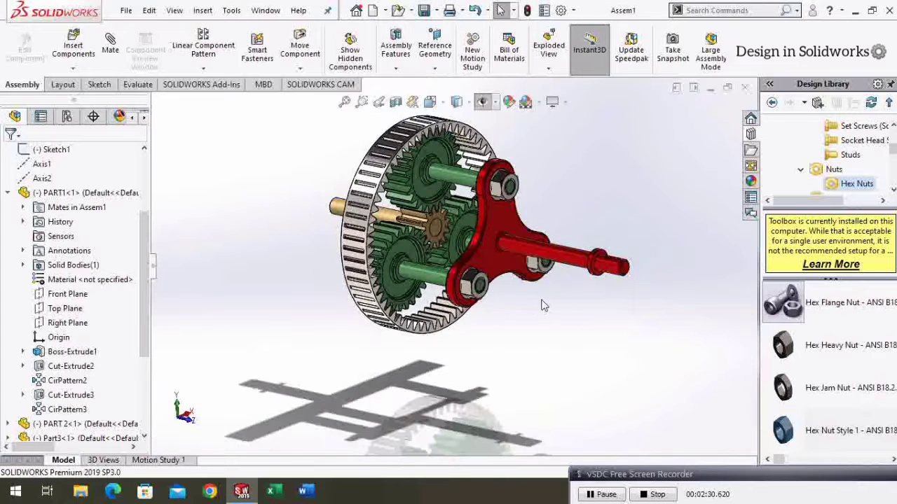
click(159, 460)
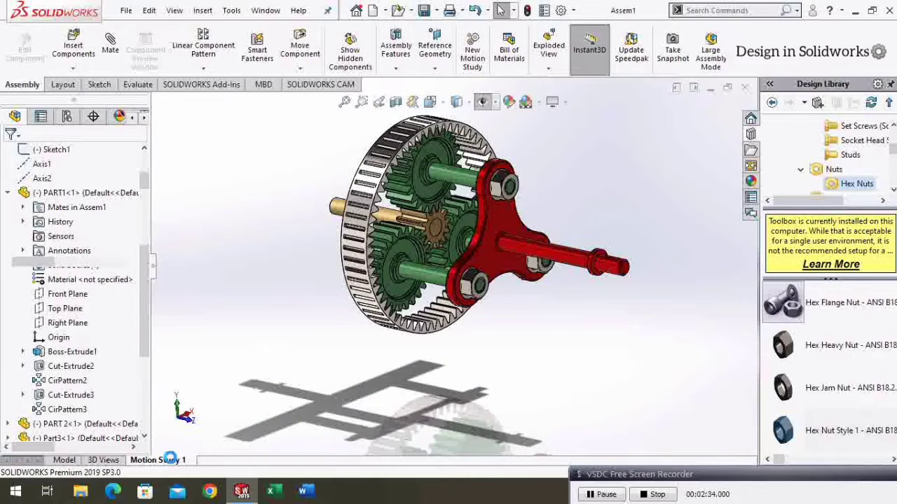
click(748, 450)
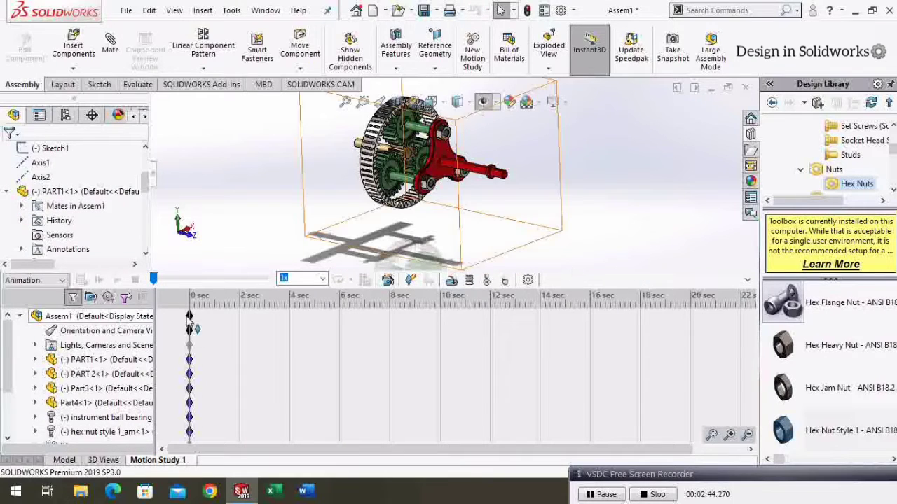
drag(341, 329, 371, 332)
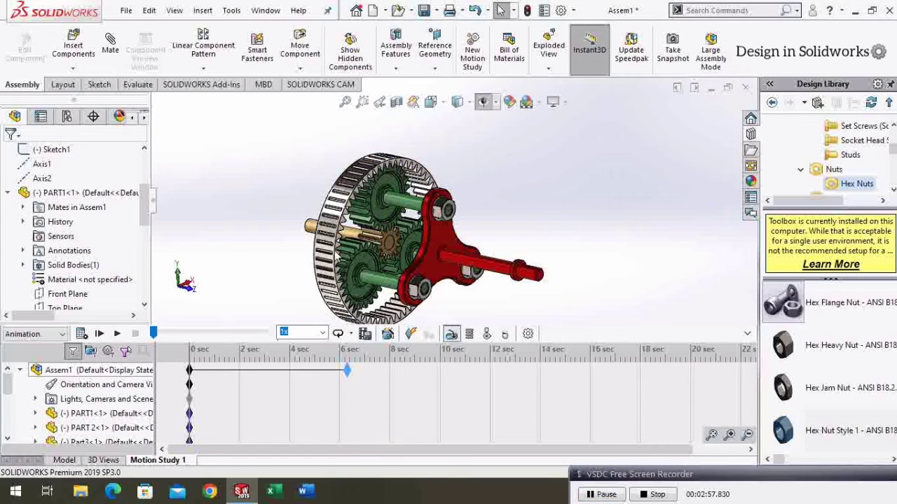
Add a 50 RPM rotary motor on the selected shaft face
click(310, 233)
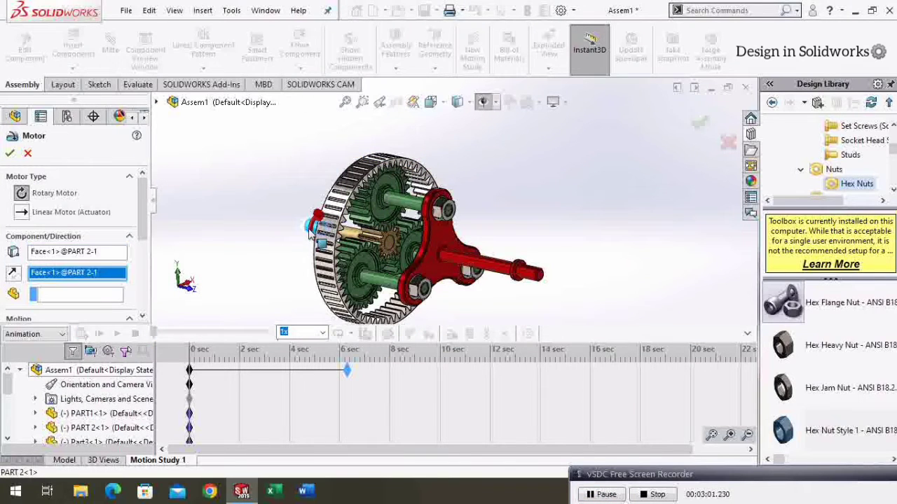
scroll(142, 280, down, 5)
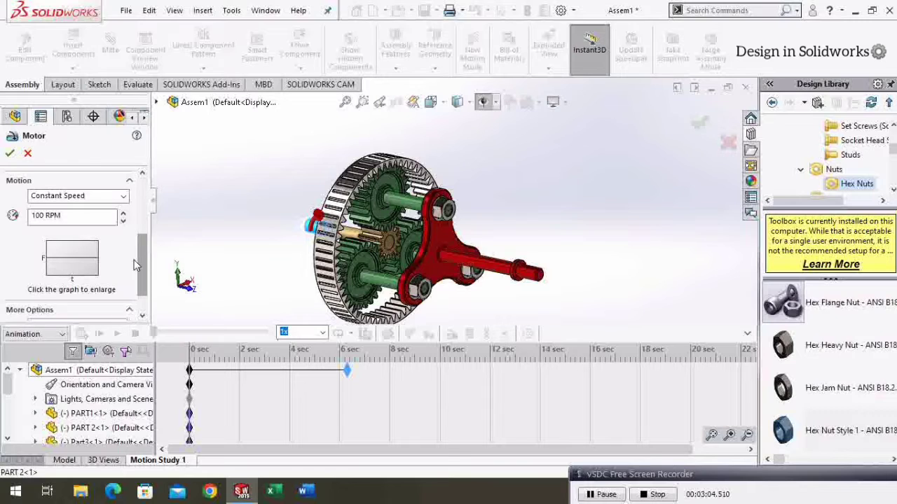
click(58, 215)
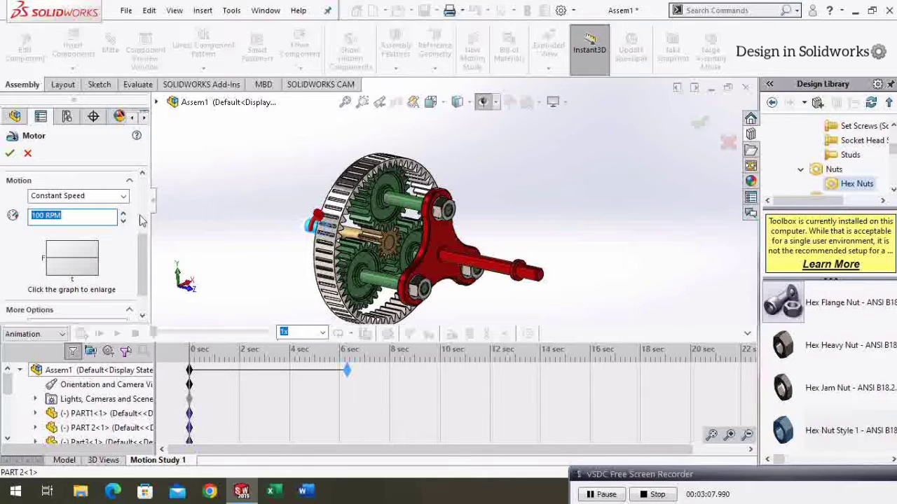
text(50)
click(9, 155)
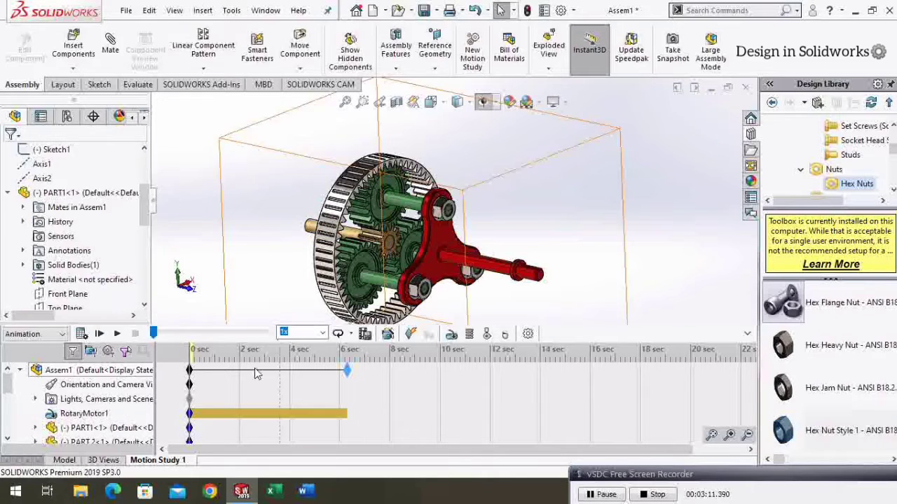
Calculate the motion study and bring up the playback speed choices
click(82, 334)
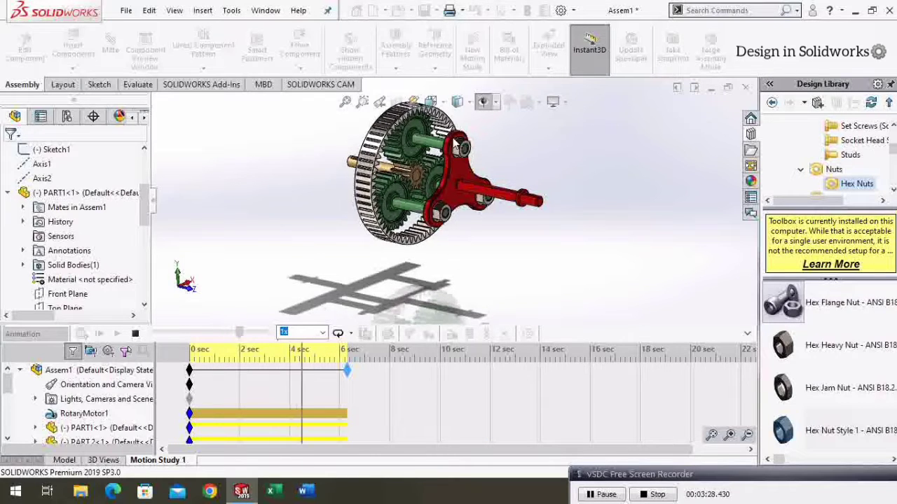
scroll(434, 156, down, 2)
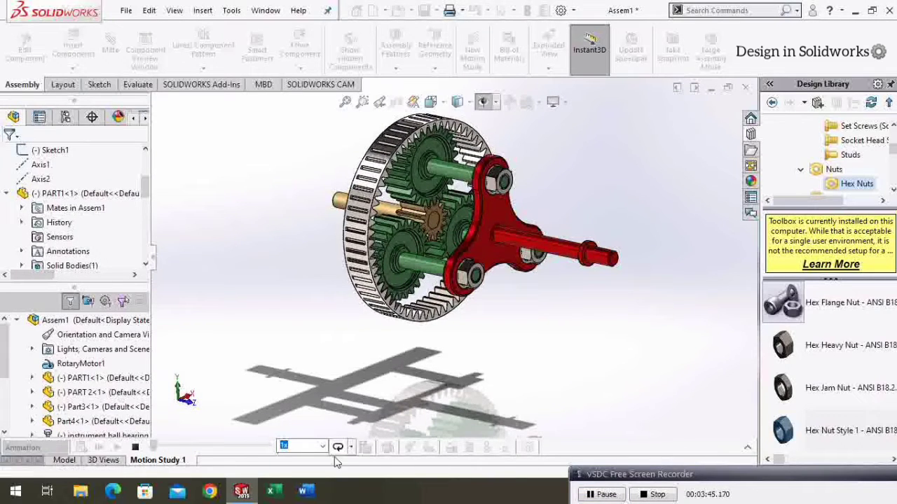
click(308, 447)
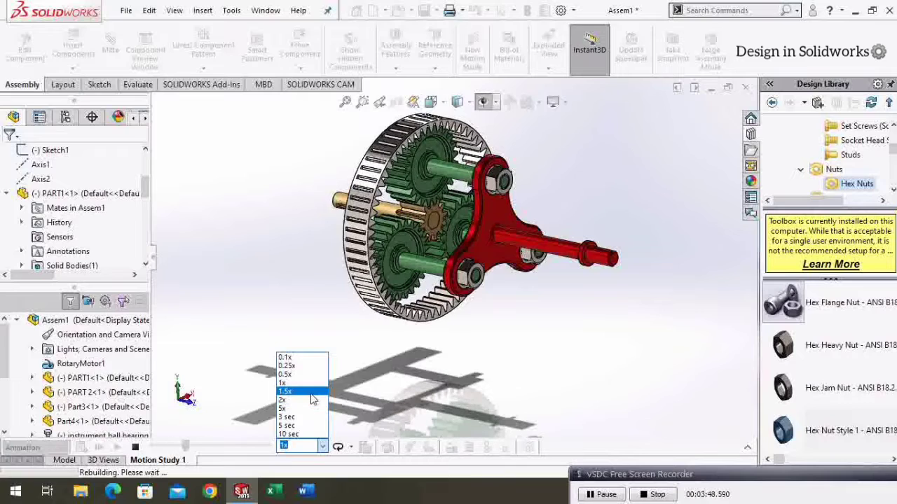